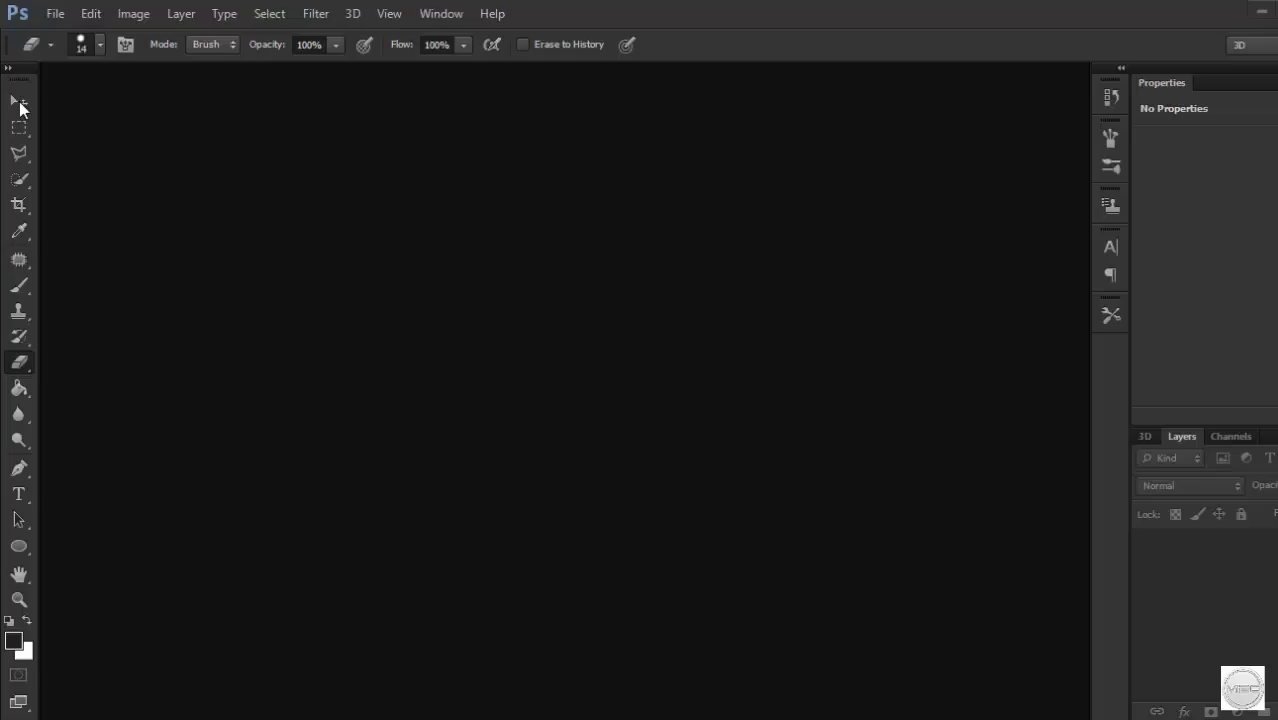
Create a new document named 'Clean' at 1024 × 1024 px, 72 ppi, white background.
{"action": "left_click", "coordinate": [20, 102]}
{"action": "left_click", "coordinate": [55, 13]}
{"action": "left_click", "coordinate": [62, 37]}
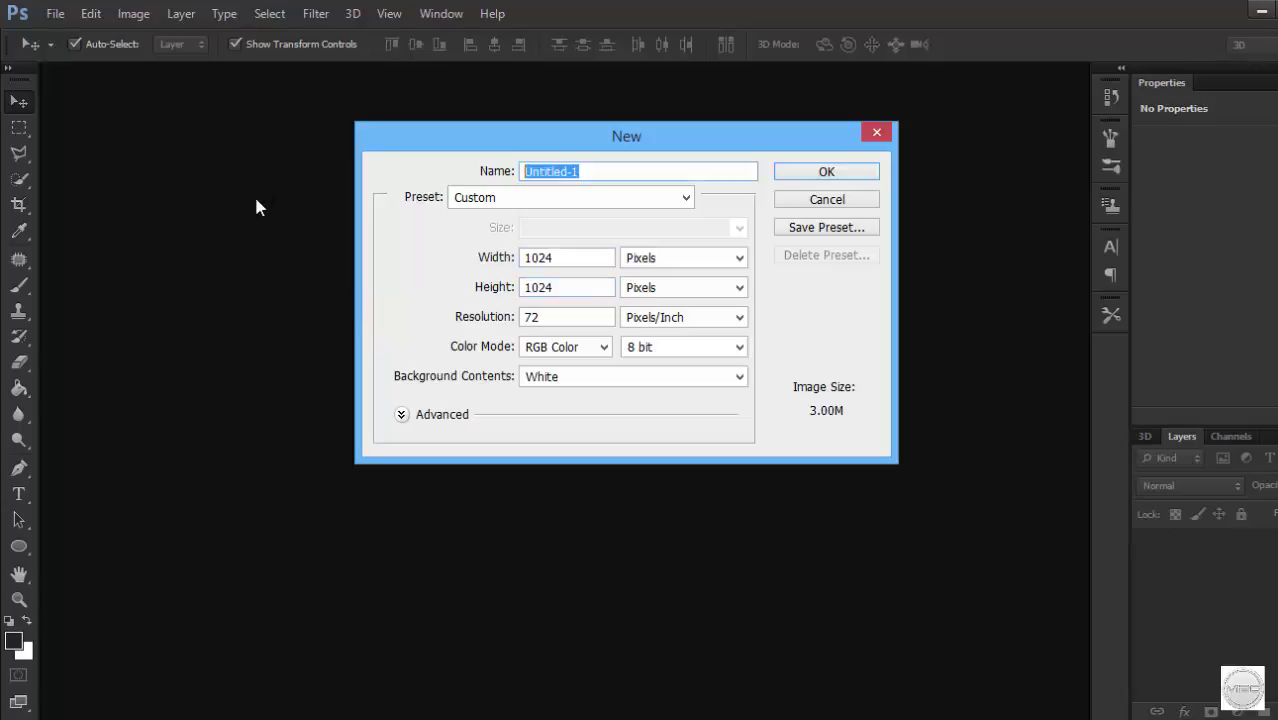
{"action": "type", "text": "Clean"}
{"action": "key", "text": "Return"}
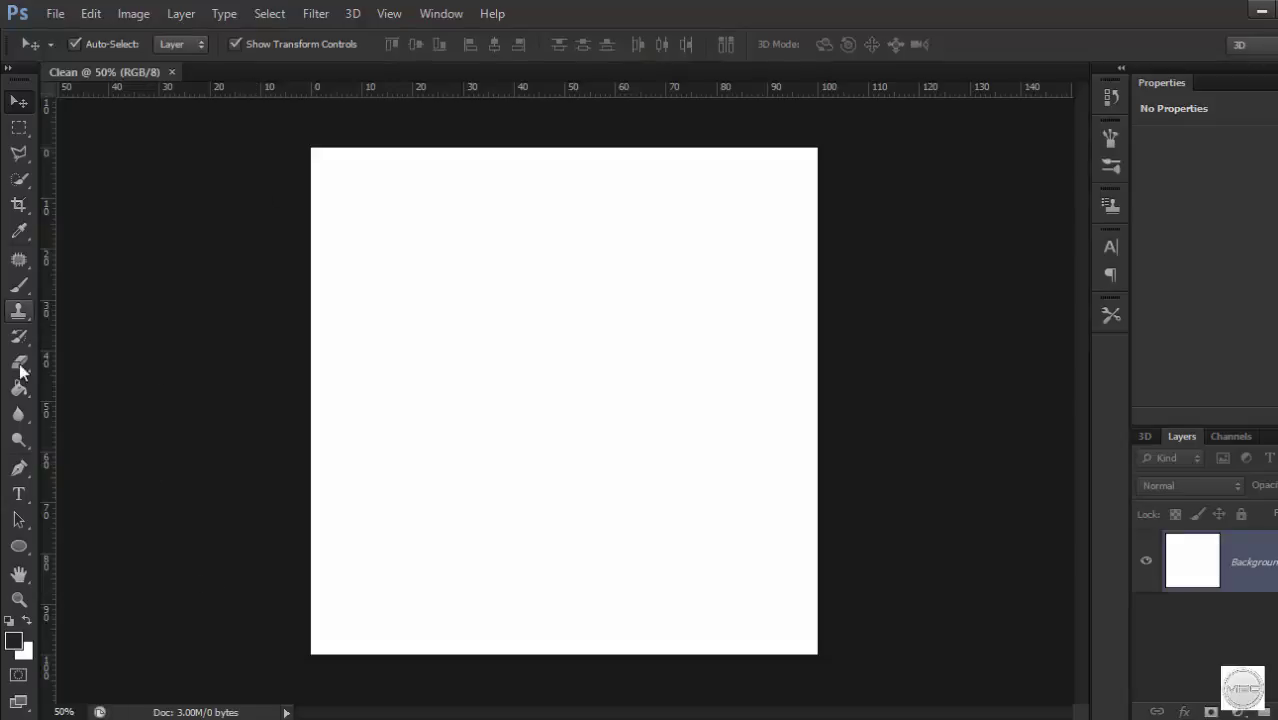
Select the Gradient tool in Radial style and bring up its gradient for editing.
{"action": "left_click", "coordinate": [18, 233]}
{"action": "left_click", "coordinate": [18, 388]}
{"action": "left_click", "coordinate": [100, 44]}
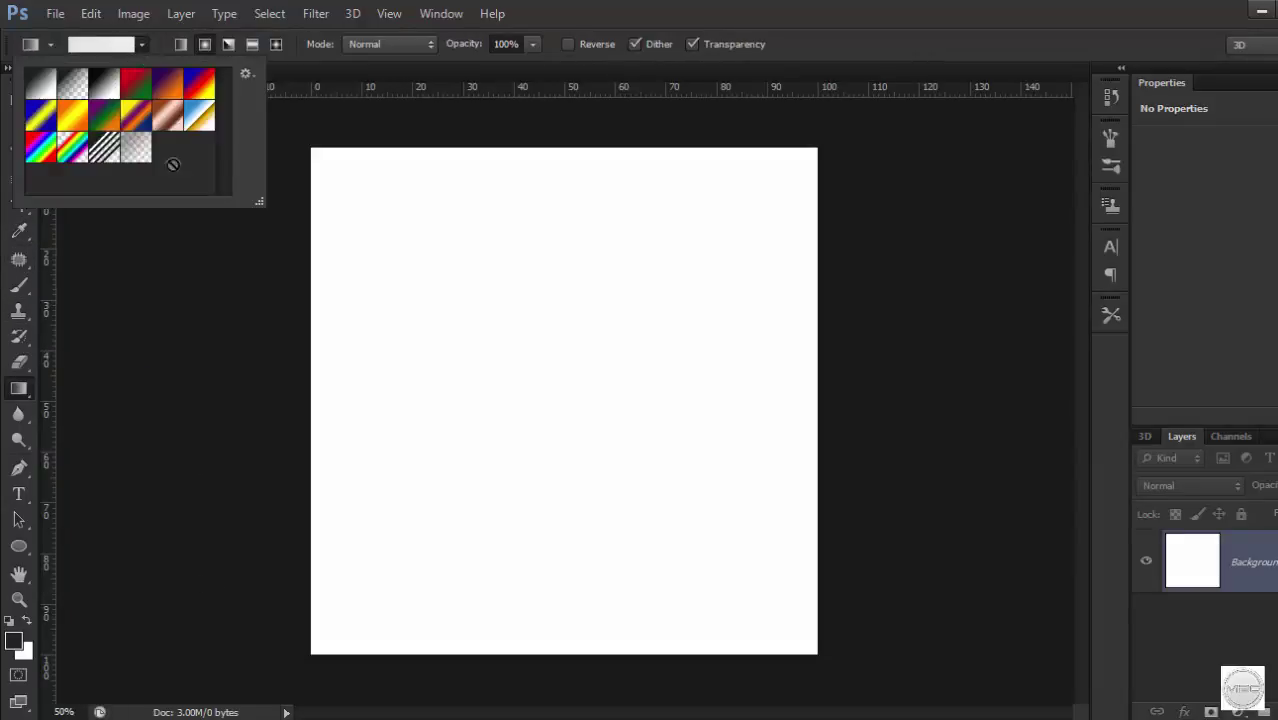
{"action": "left_click", "coordinate": [90, 44]}
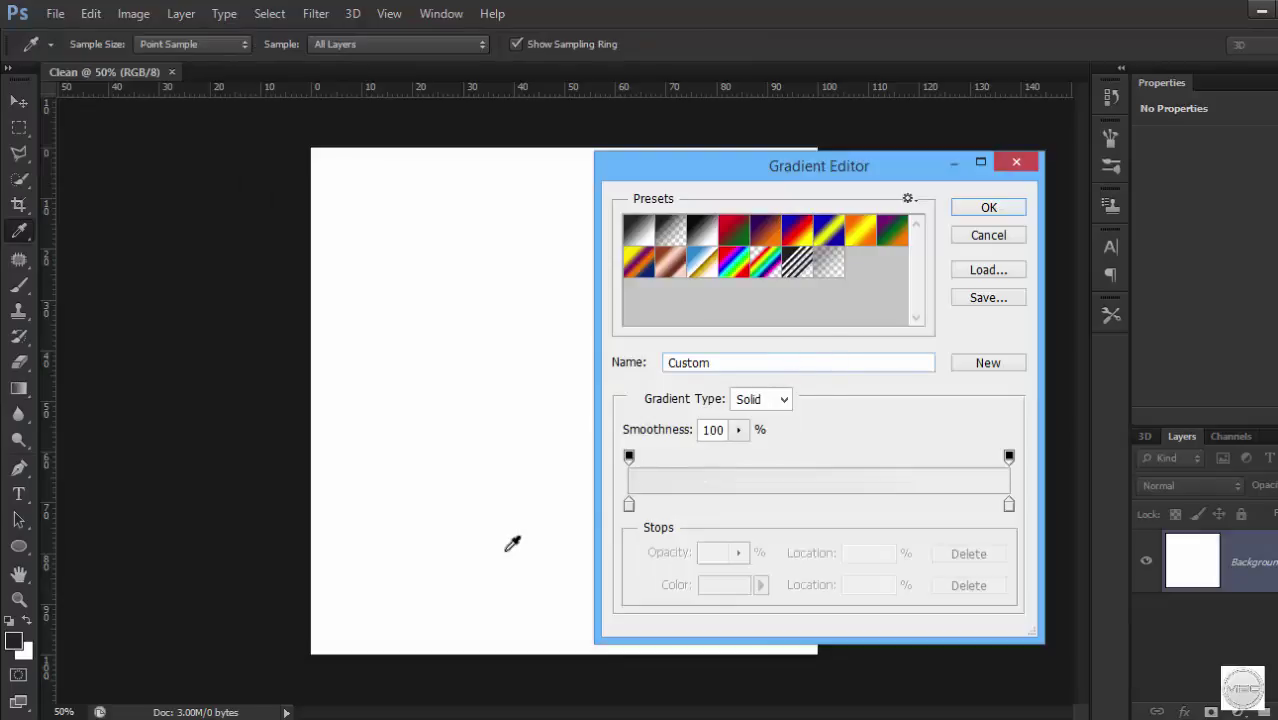
Set the left gradient stop to light grey (223) and fill the canvas with the radial gradient.
{"action": "double_click", "coordinate": [629, 505]}
{"action": "type", "text": "223"}
{"action": "key", "text": "Tab"}
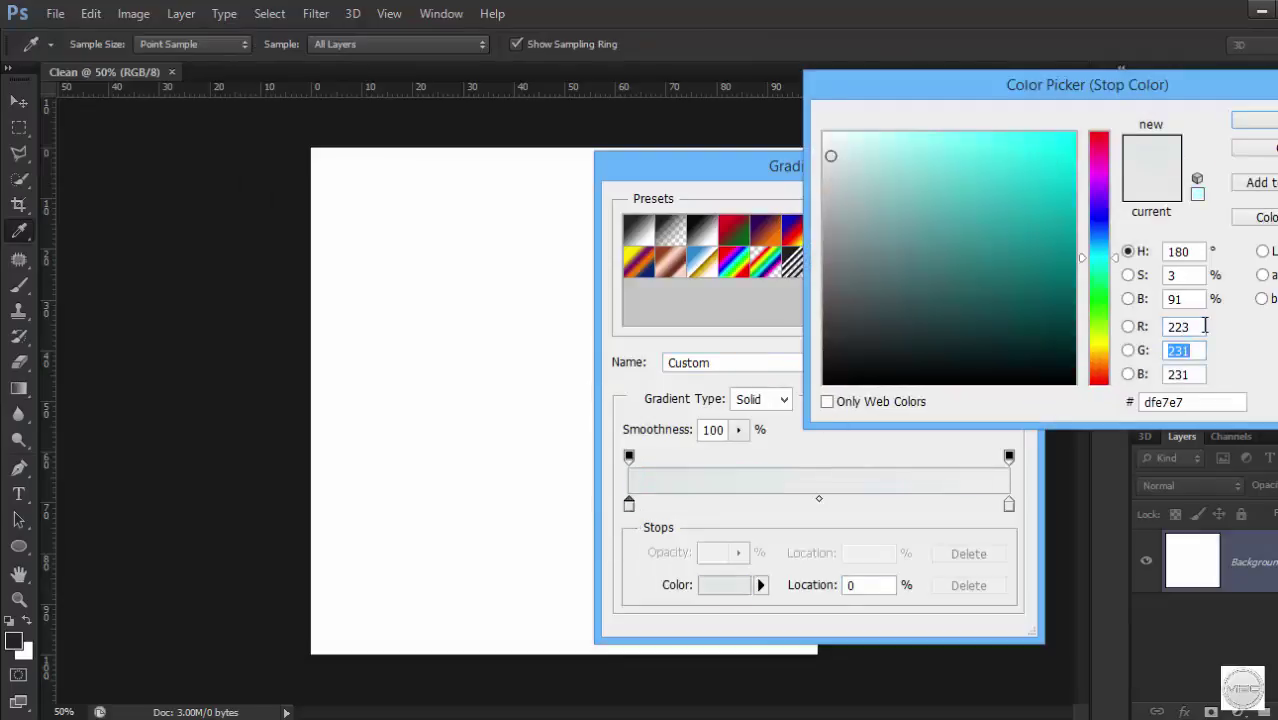
{"action": "type", "text": "223"}
{"action": "key", "text": "Tab"}
{"action": "key", "text": "Return"}
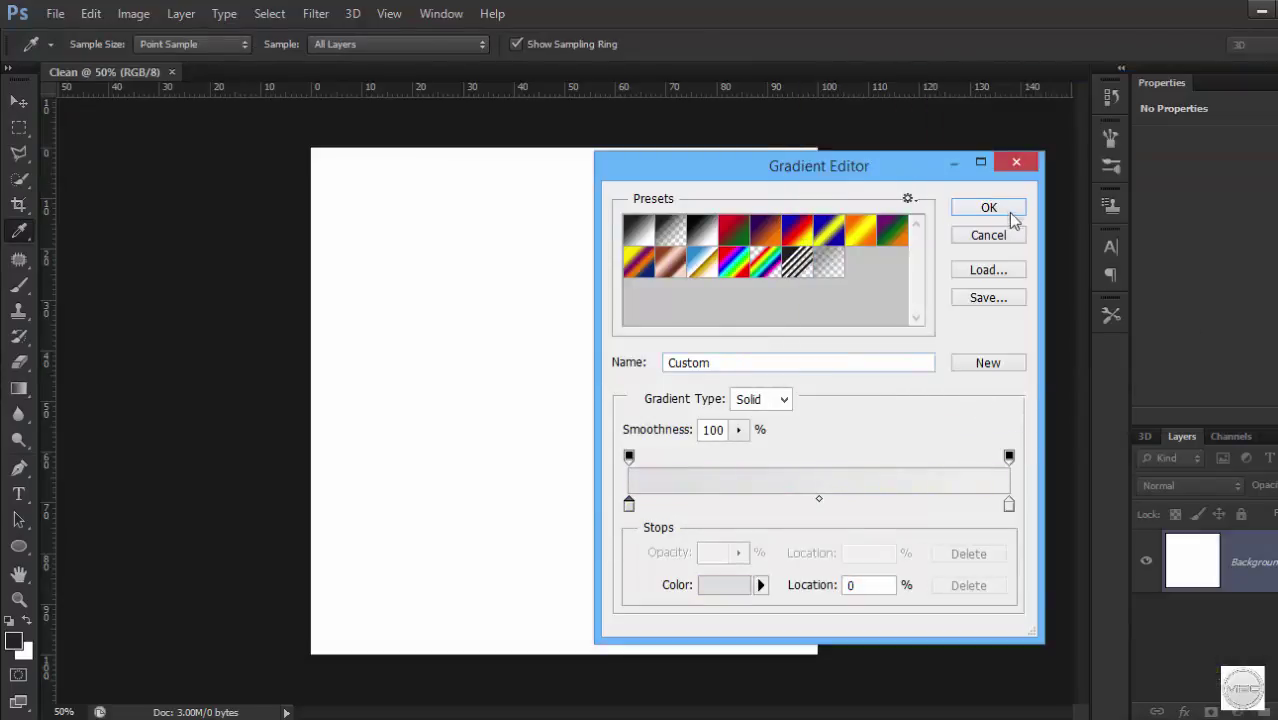
{"action": "left_click", "coordinate": [1005, 212]}
{"action": "left_click_drag", "start_coordinate": [604, 175], "coordinate": [610, 243]}
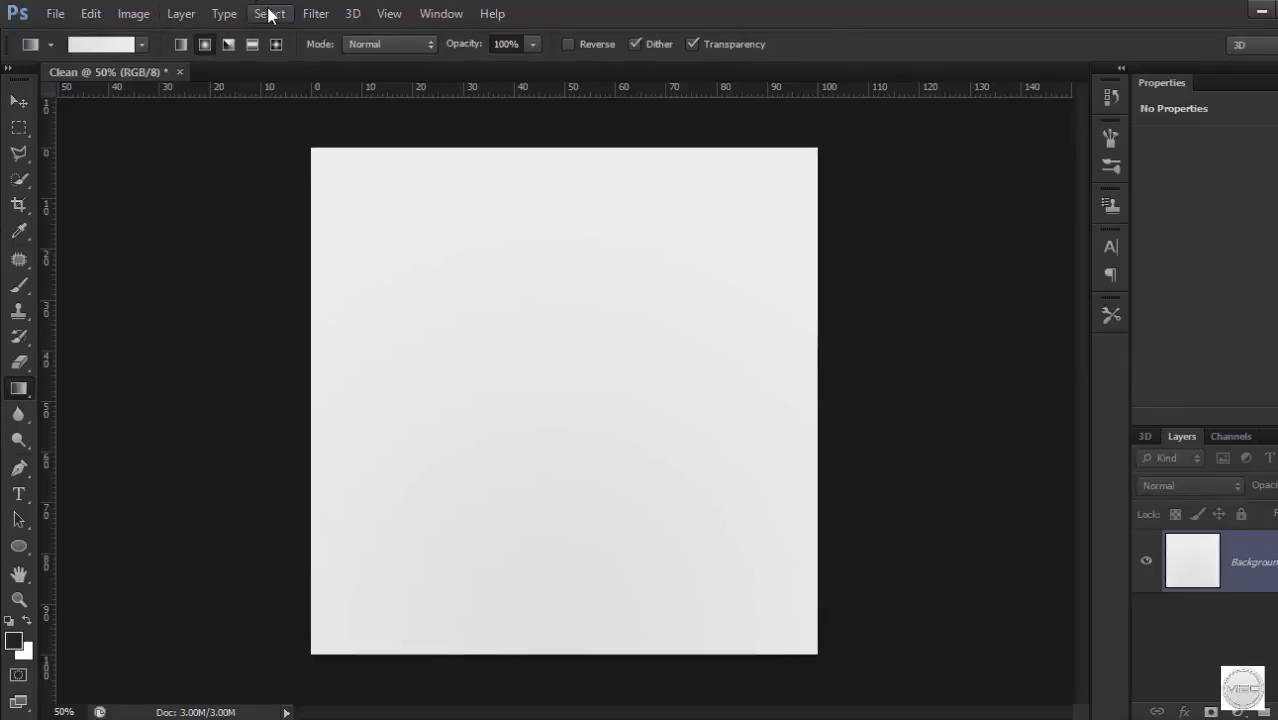
Try adding a guide, then undo the one that landed at the top edge.
{"action": "left_click", "coordinate": [269, 14]}
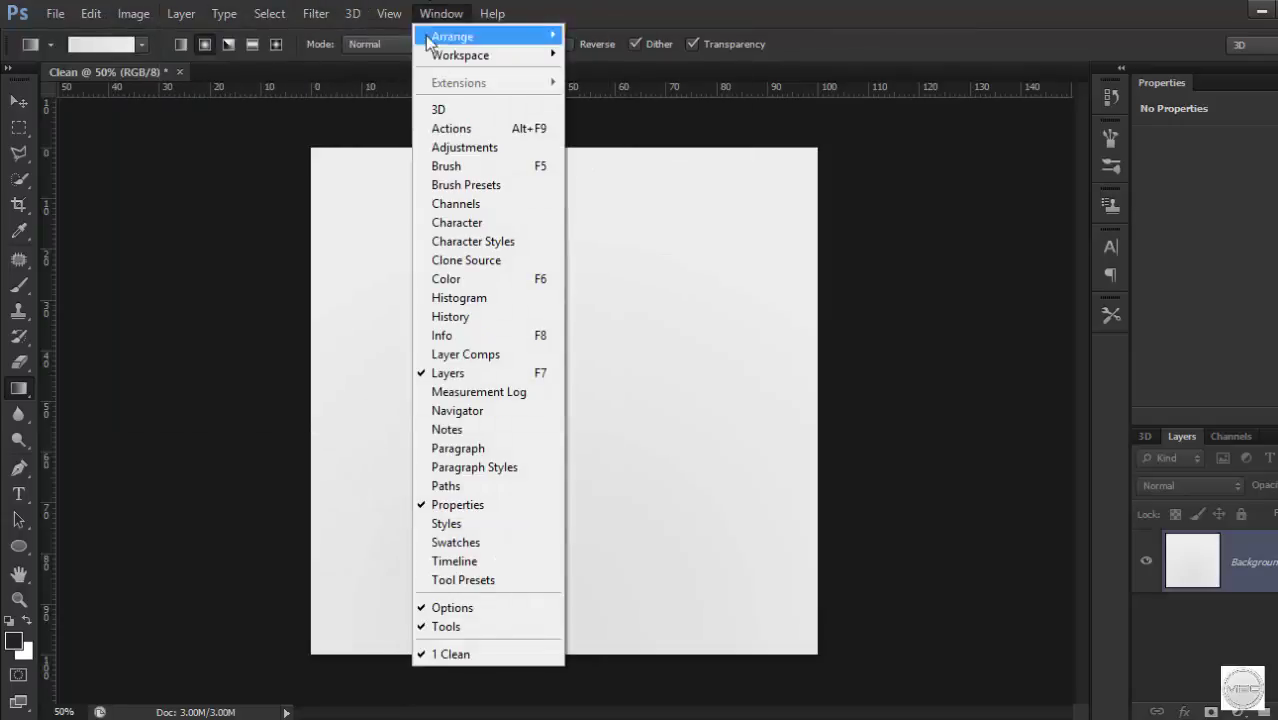
{"action": "mouse_move", "coordinate": [441, 14]}
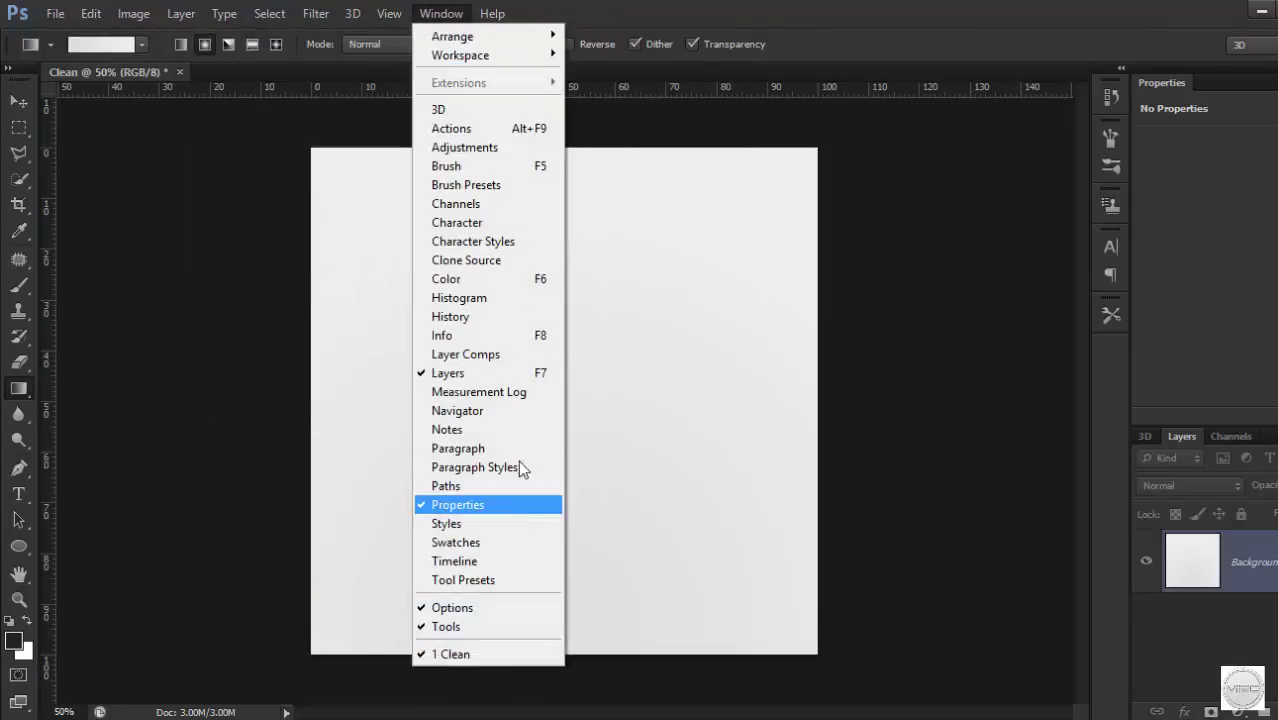
{"action": "left_click", "coordinate": [594, 253]}
{"action": "left_click", "coordinate": [757, 244]}
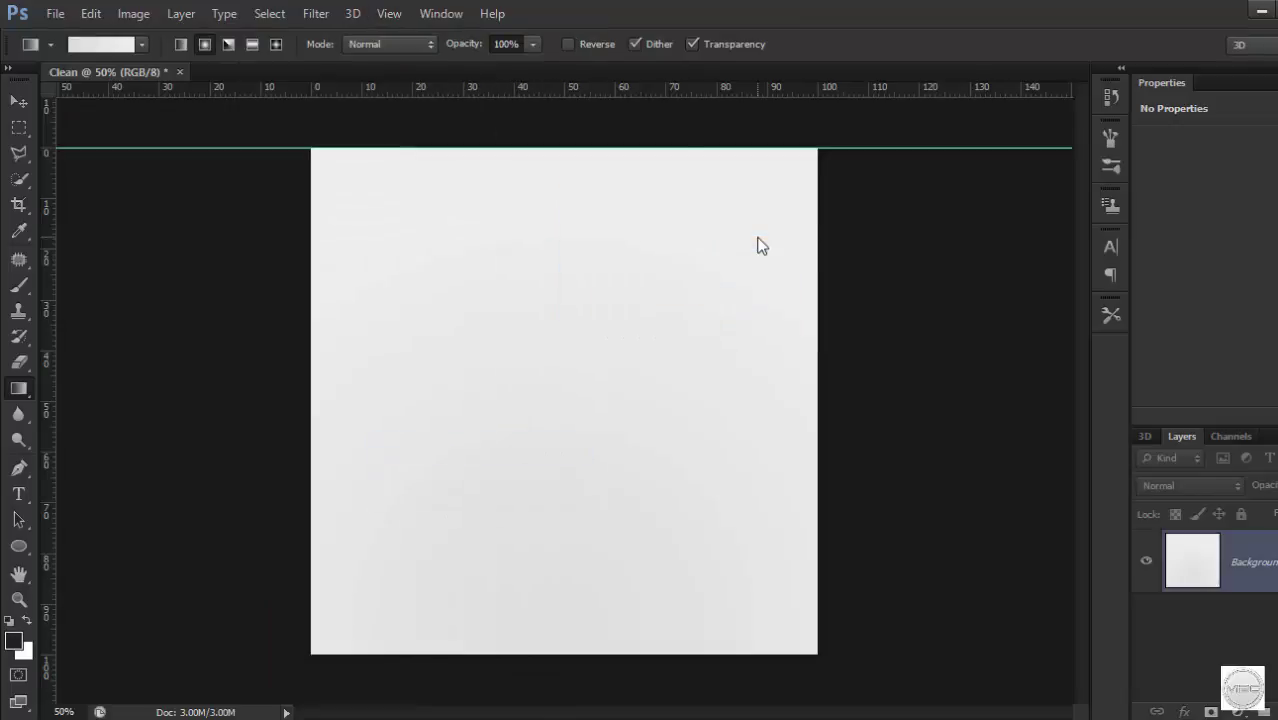
{"action": "key", "text": "ctrl+z"}
Add a horizontal guide at mid-height and a vertical guide at 50%.
{"action": "left_click", "coordinate": [389, 14]}
{"action": "left_click", "coordinate": [442, 446]}
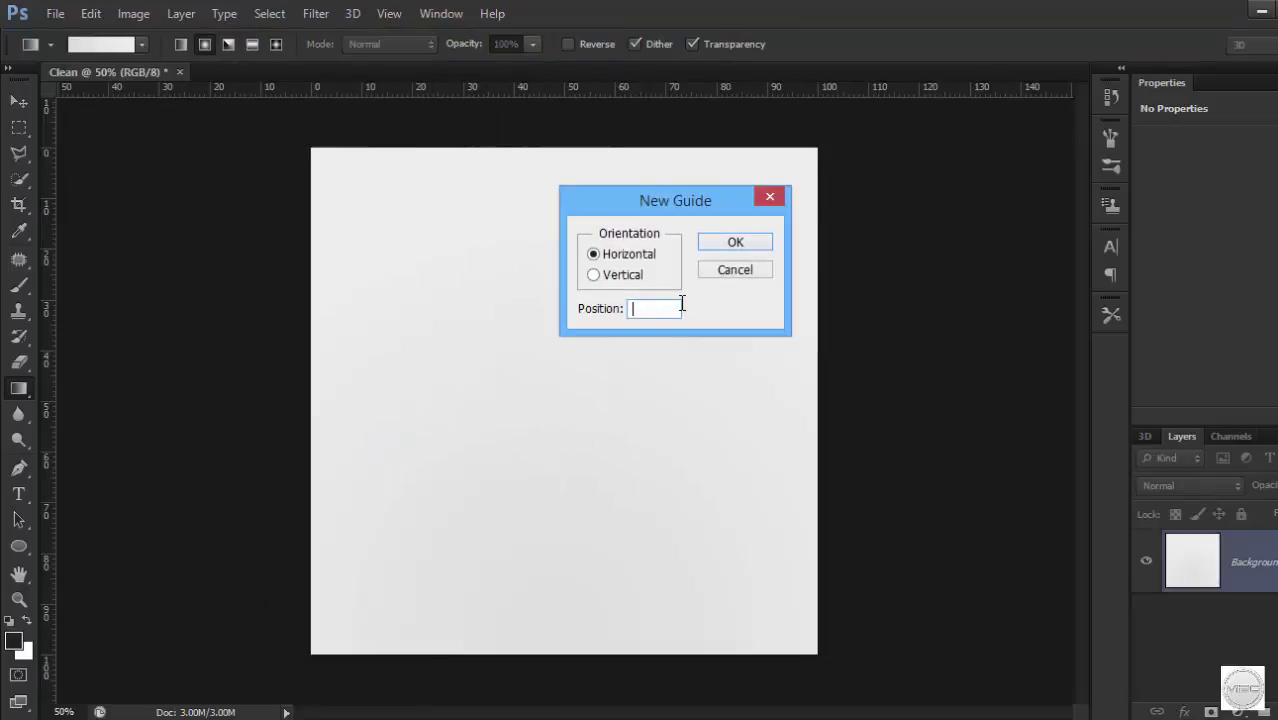
{"action": "type", "text": "5"}
{"action": "key", "text": "Return"}
{"action": "left_click", "coordinate": [389, 14]}
{"action": "left_click", "coordinate": [462, 451]}
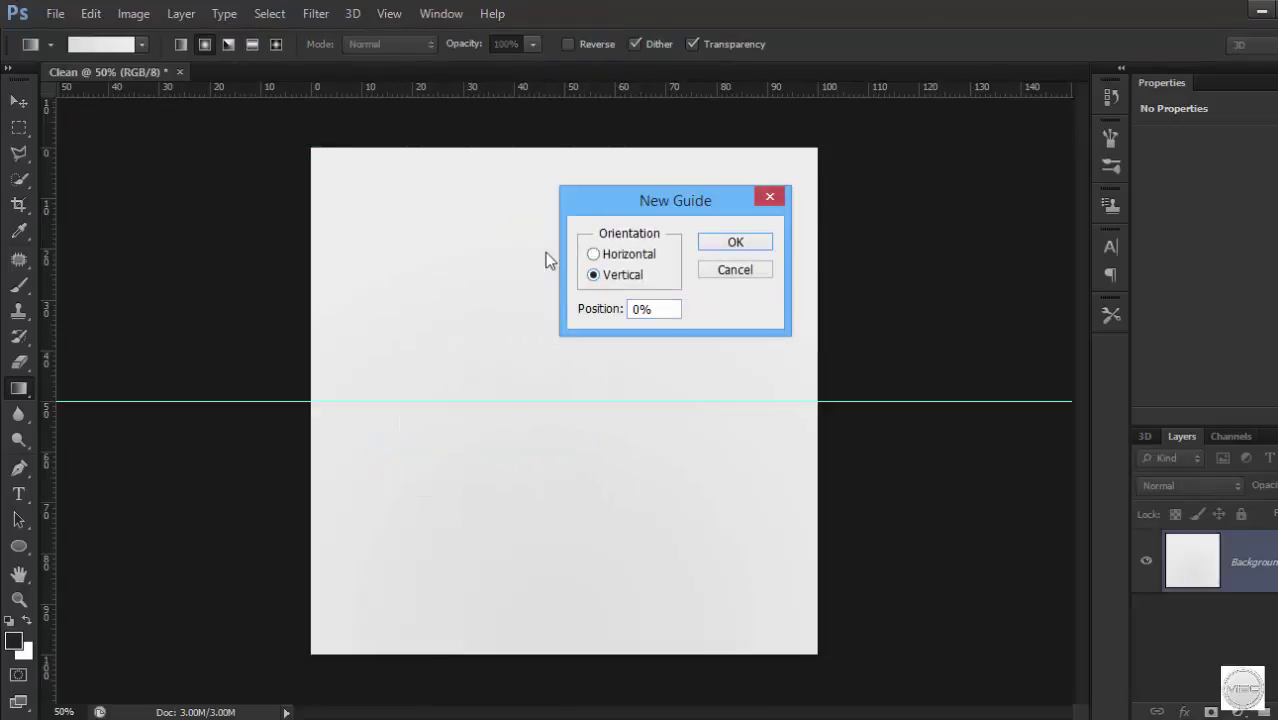
{"action": "type", "text": "50"}
{"action": "key", "text": "Return"}
Select the Ellipse tool and undo a first, misdrawn small ellipse.
{"action": "left_click", "coordinate": [18, 545]}
{"action": "scroll", "coordinate": [565, 402], "scroll_direction": "up", "scroll_amount": 2}
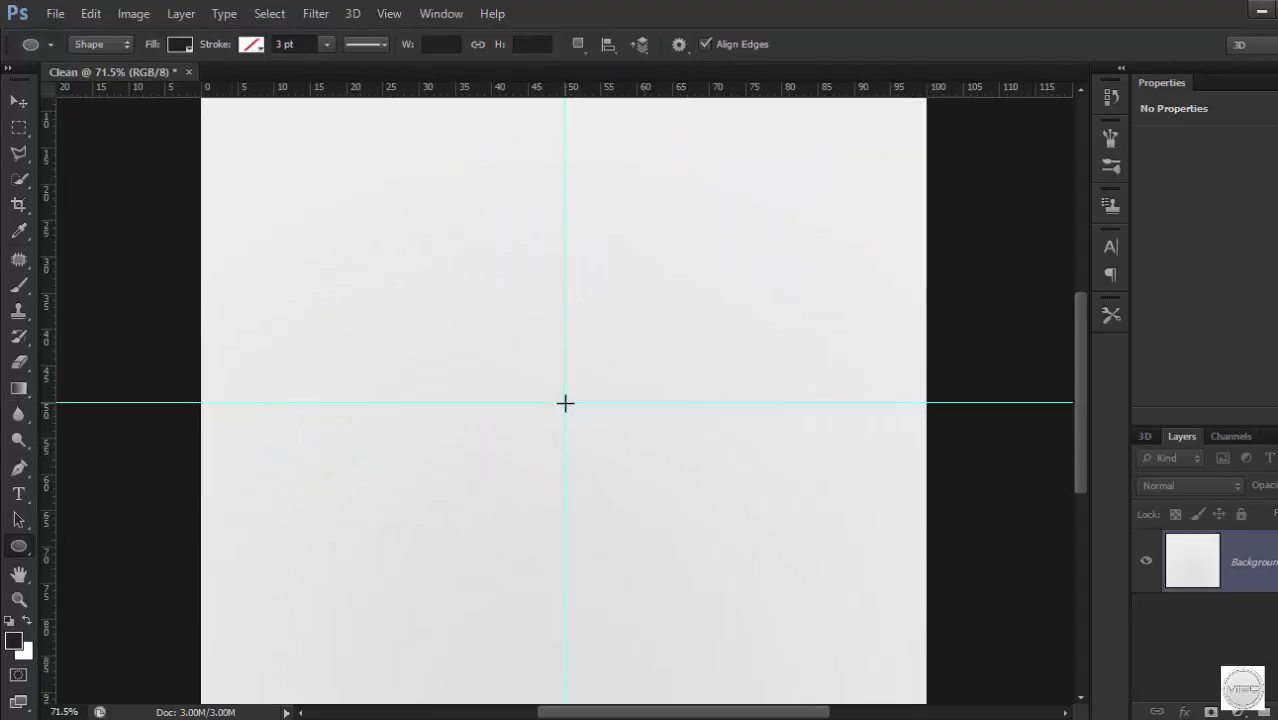
{"action": "right_click", "coordinate": [18, 543]}
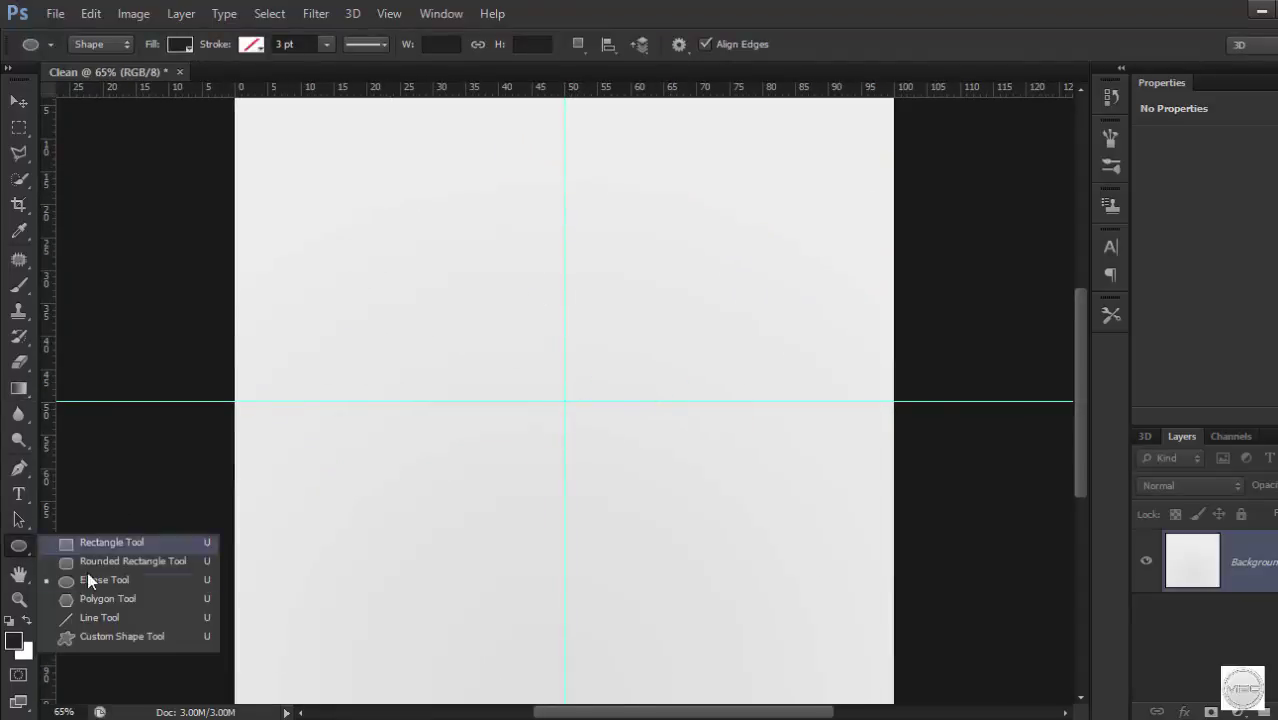
{"action": "left_click", "coordinate": [91, 576]}
{"action": "left_click_drag", "start_coordinate": [565, 402], "coordinate": [436, 313]}
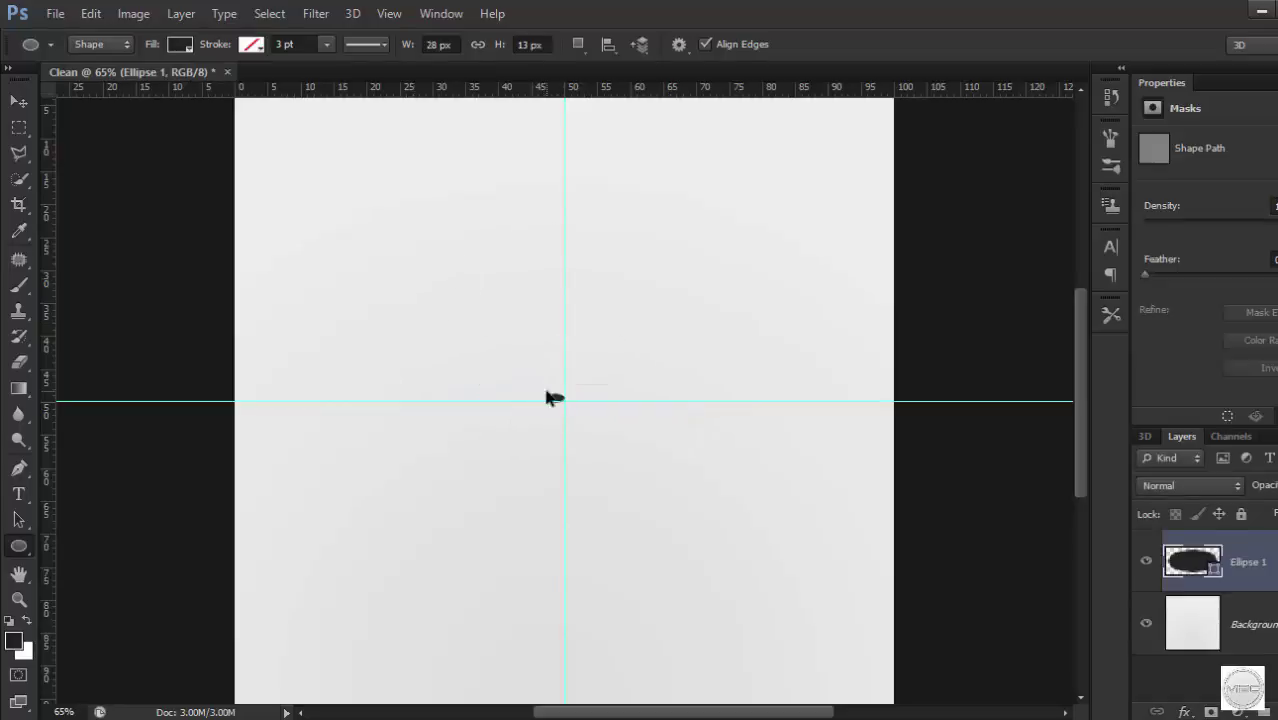
{"action": "key", "text": "ctrl+z"}
Draw a large 956 × 956 px circle centred on the guide intersection.
{"action": "mouse_move", "coordinate": [564, 401]}
{"action": "left_mouse_down"}
{"action": "mouse_move", "coordinate": [910, 208]}
{"action": "mouse_move", "coordinate": [952, 120]}
{"action": "left_mouse_up"}
{"action": "key", "text": "ctrl+z"}
{"action": "scroll", "coordinate": [564, 402], "scroll_direction": "down", "scroll_amount": 2}
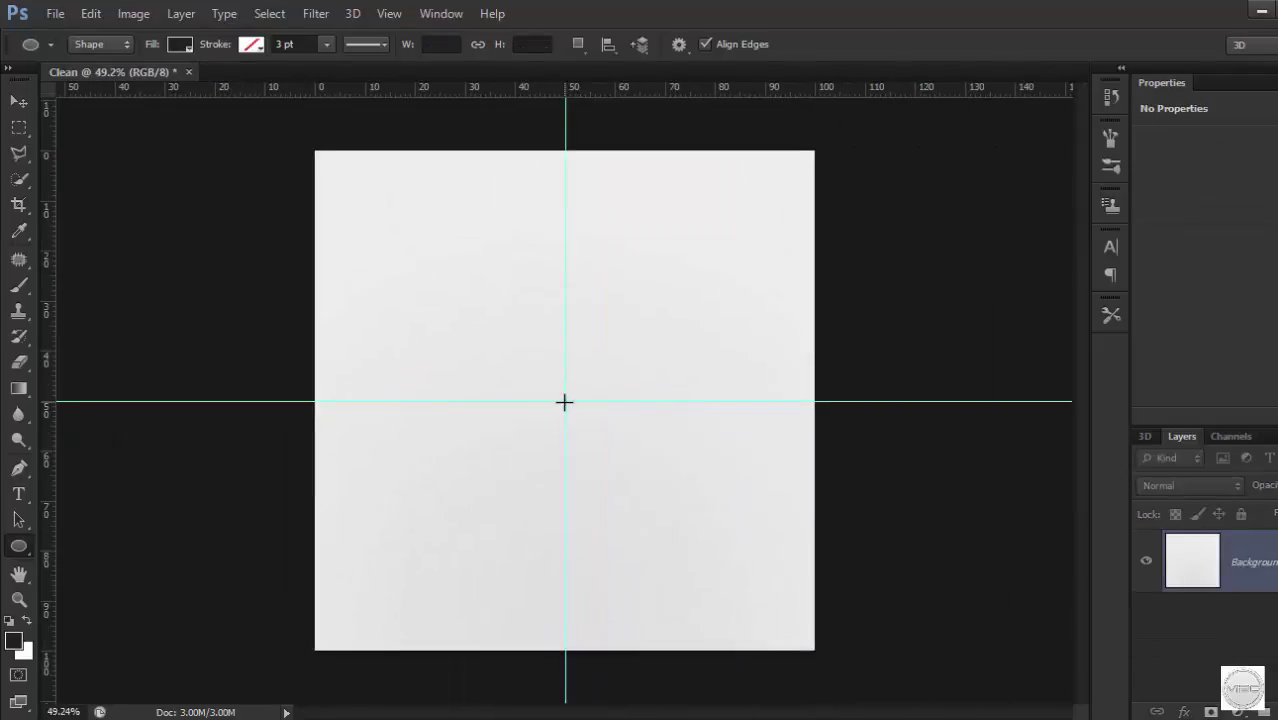
{"action": "left_click_drag", "start_coordinate": [565, 401], "coordinate": [1008, 167]}
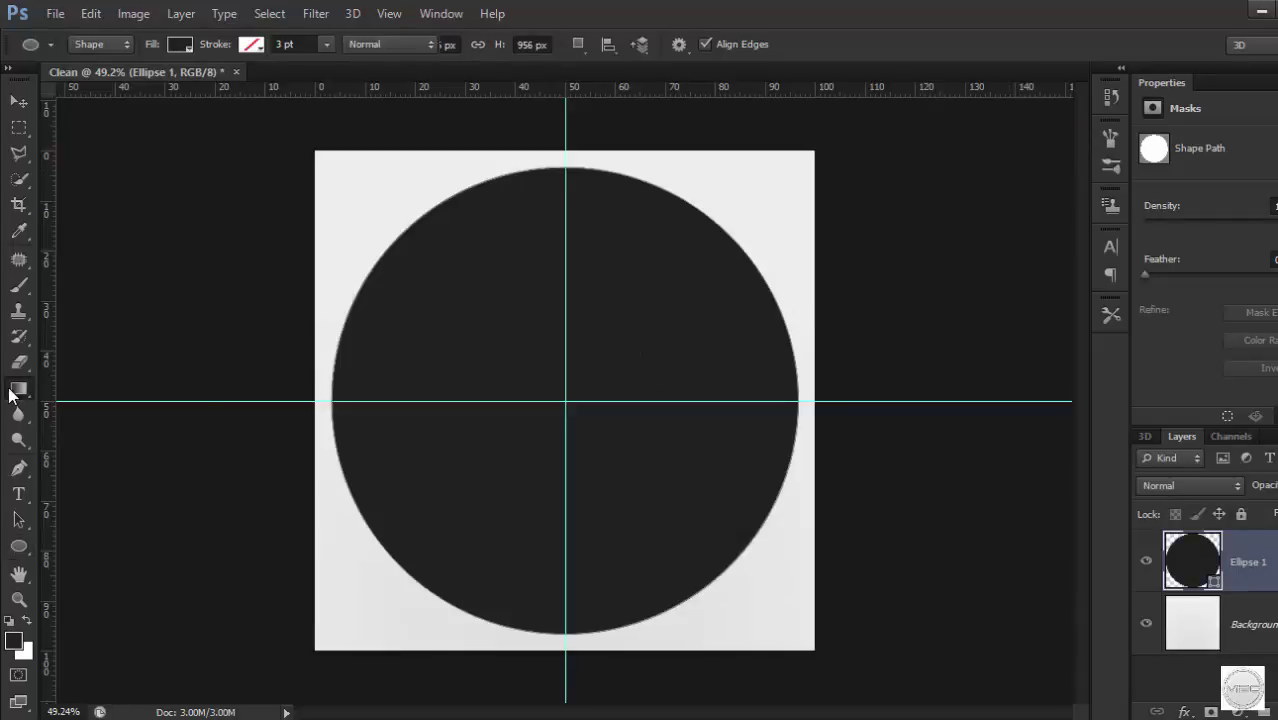
{"action": "left_click_drag", "start_coordinate": [18, 388], "coordinate": [70, 406]}
Answer the rasterize prompt and duplicate the circle layer.
{"action": "left_click", "coordinate": [640, 300]}
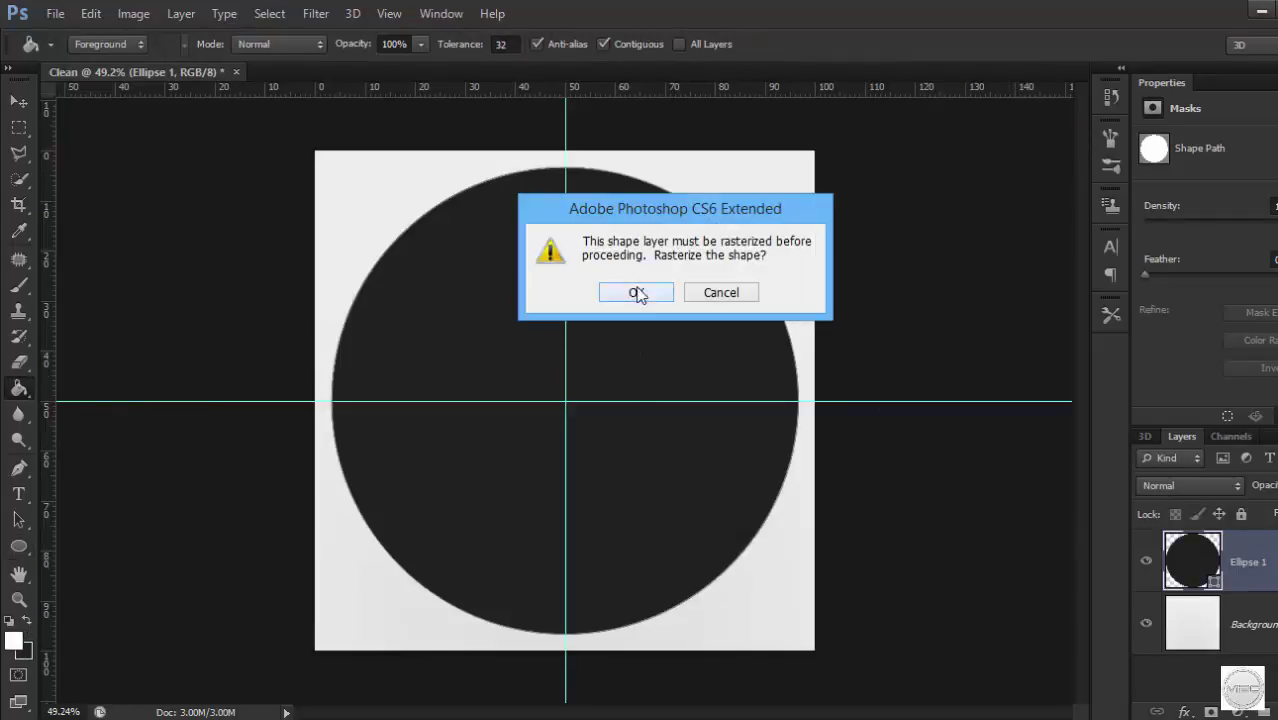
{"action": "left_click", "coordinate": [633, 289]}
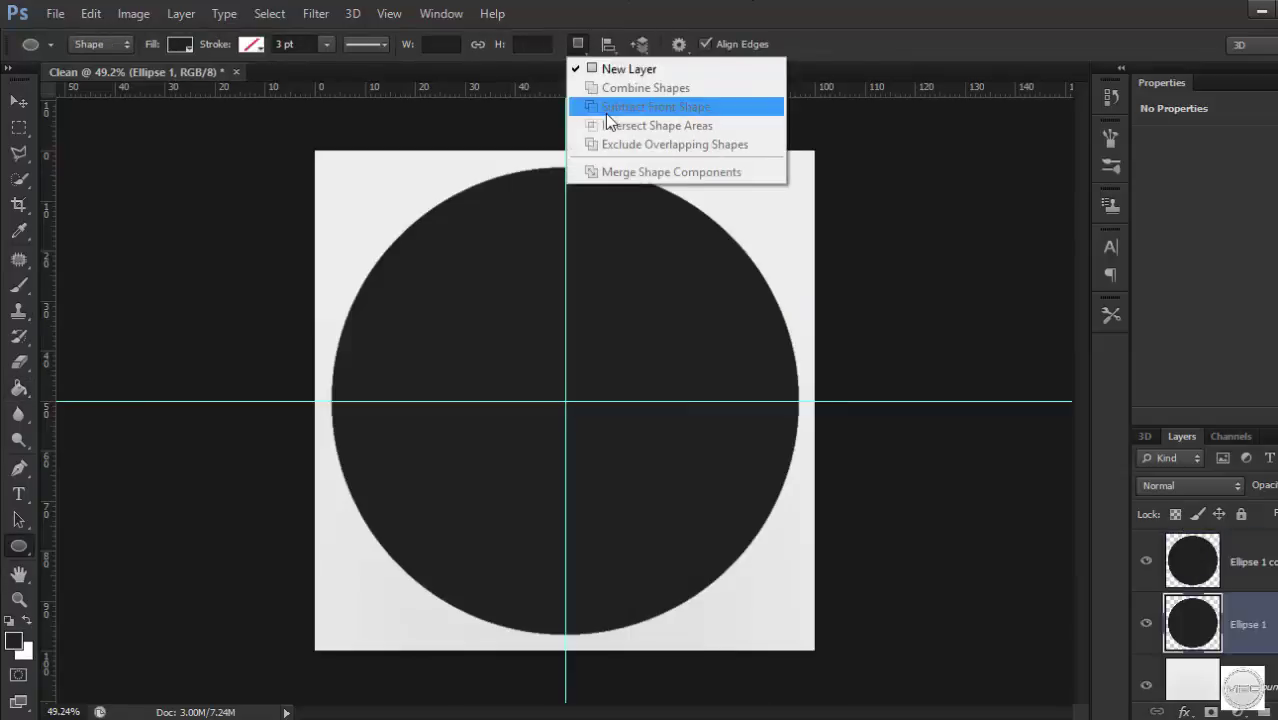
{"action": "right_click", "coordinate": [1225, 553]}
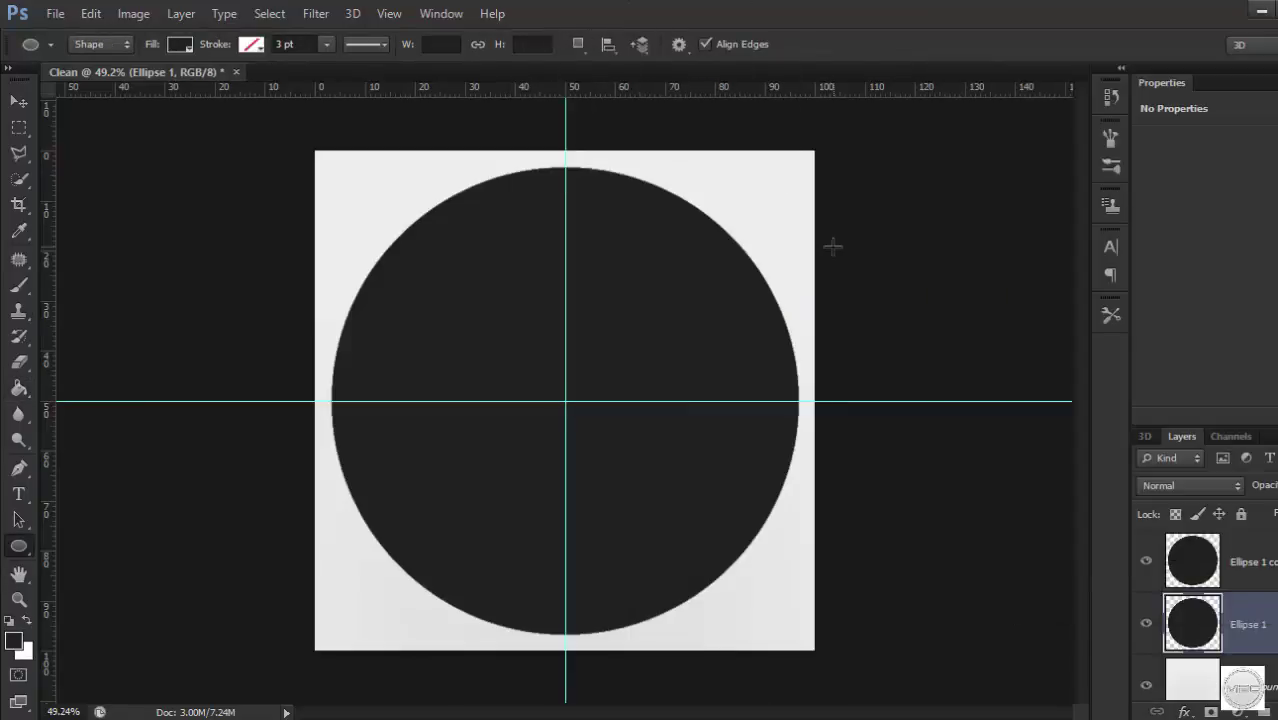
{"action": "key", "text": "Return"}
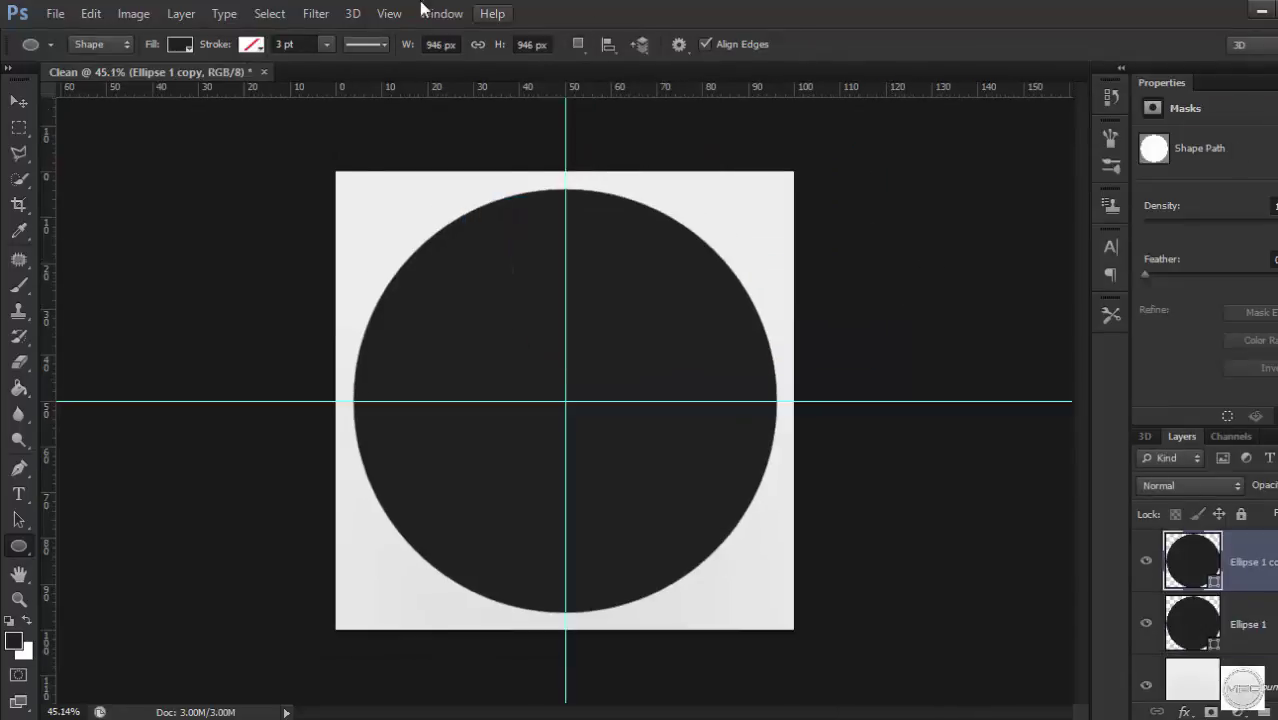
Cut an inner circle from the copy with Subtract Front Shape and make the ring light grey.
{"action": "left_click", "coordinate": [577, 46]}
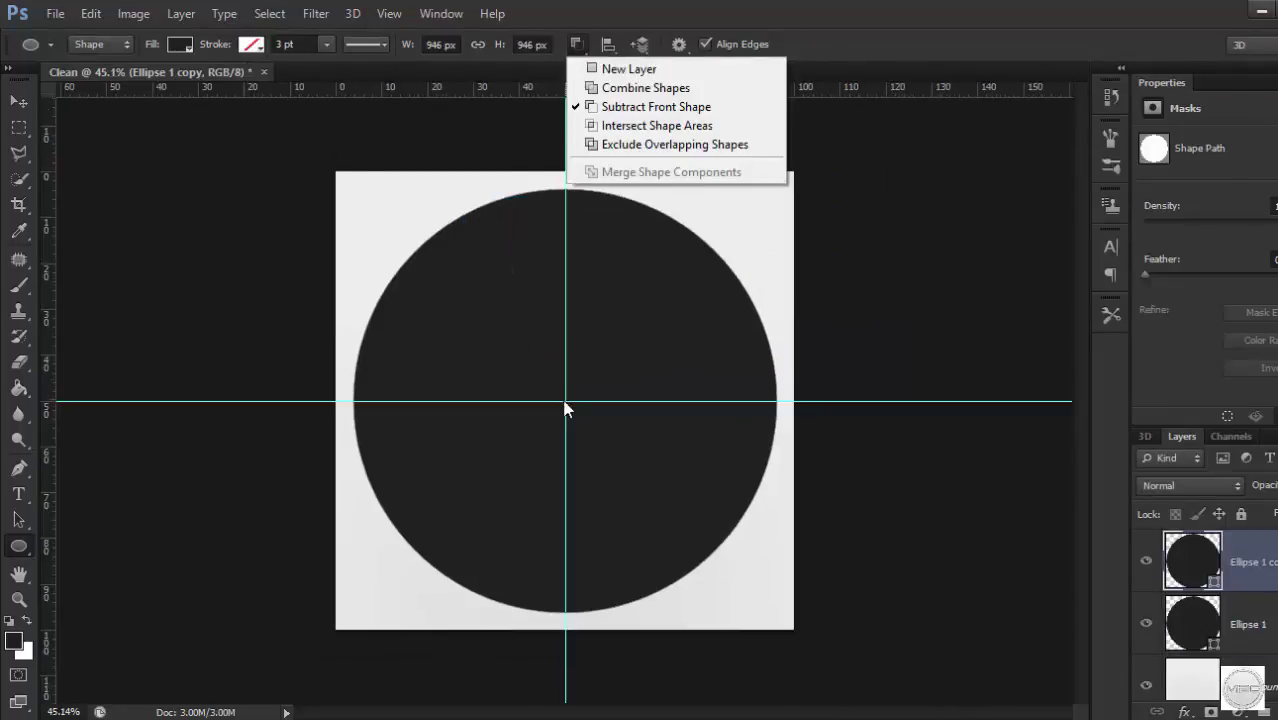
{"action": "left_click", "coordinate": [567, 403]}
{"action": "left_click_drag", "start_coordinate": [567, 405], "coordinate": [1005, 168]}
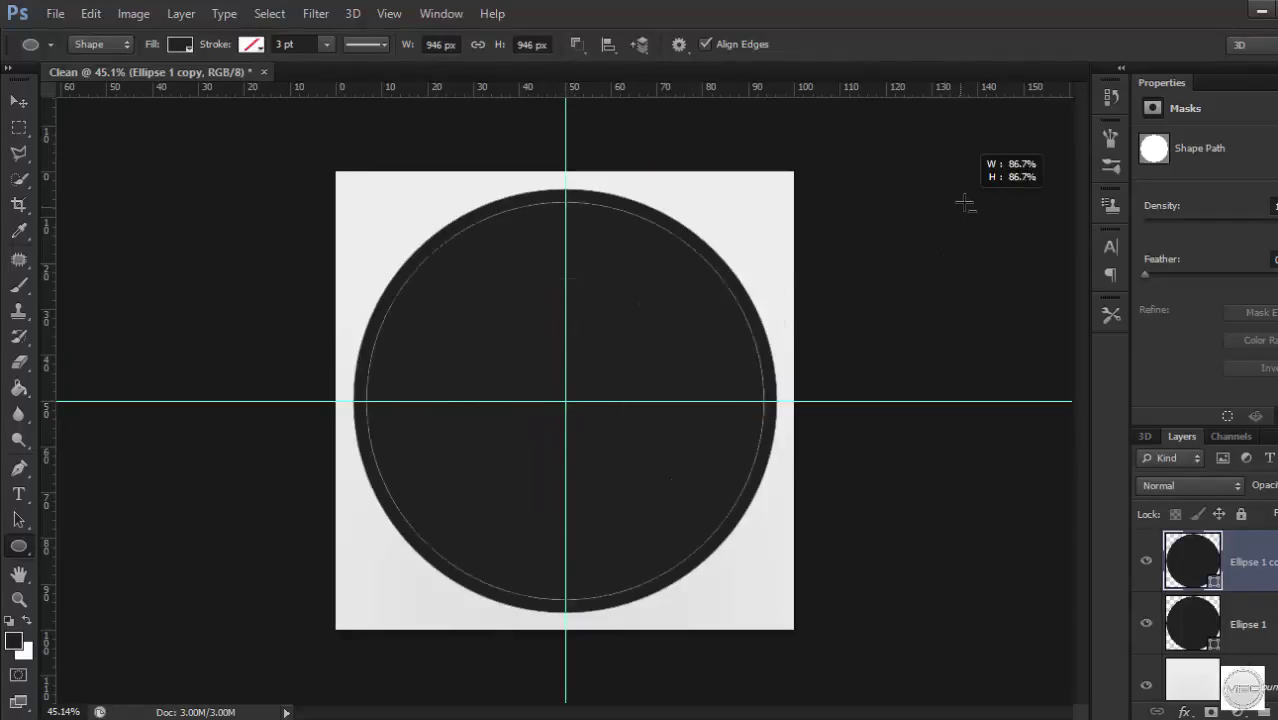
{"action": "left_click", "coordinate": [180, 44]}
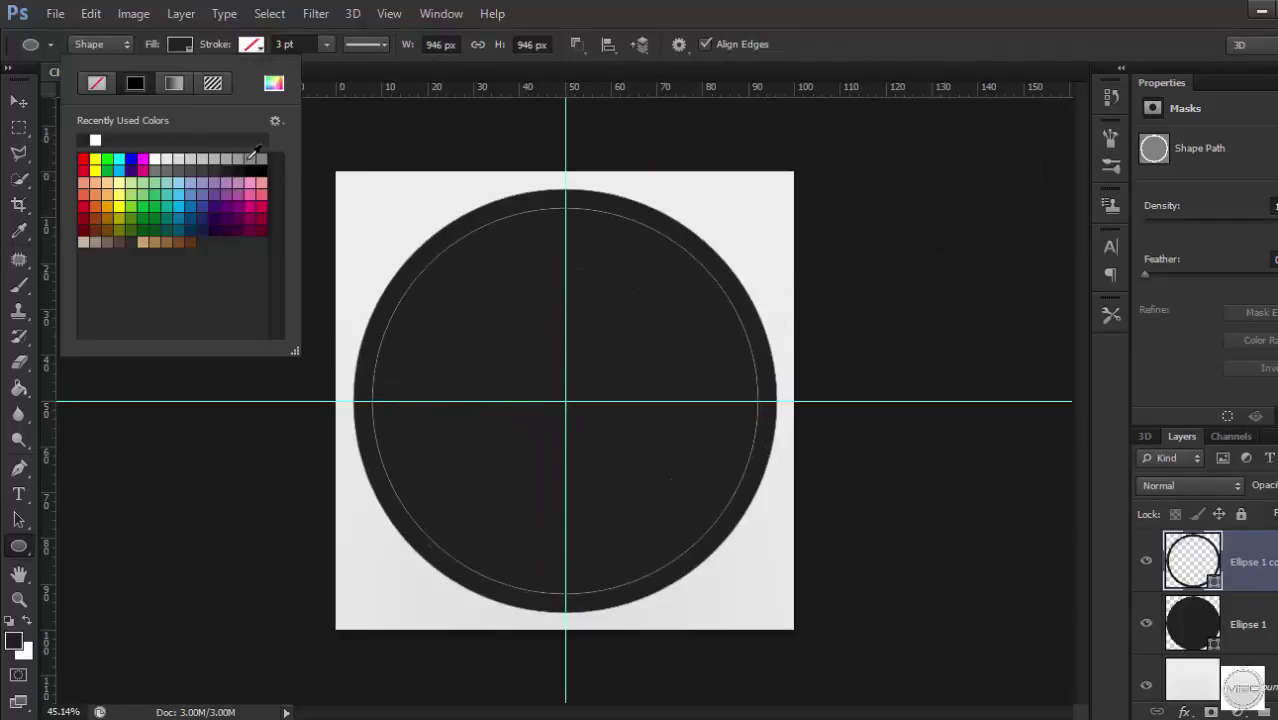
{"action": "left_click", "coordinate": [174, 160]}
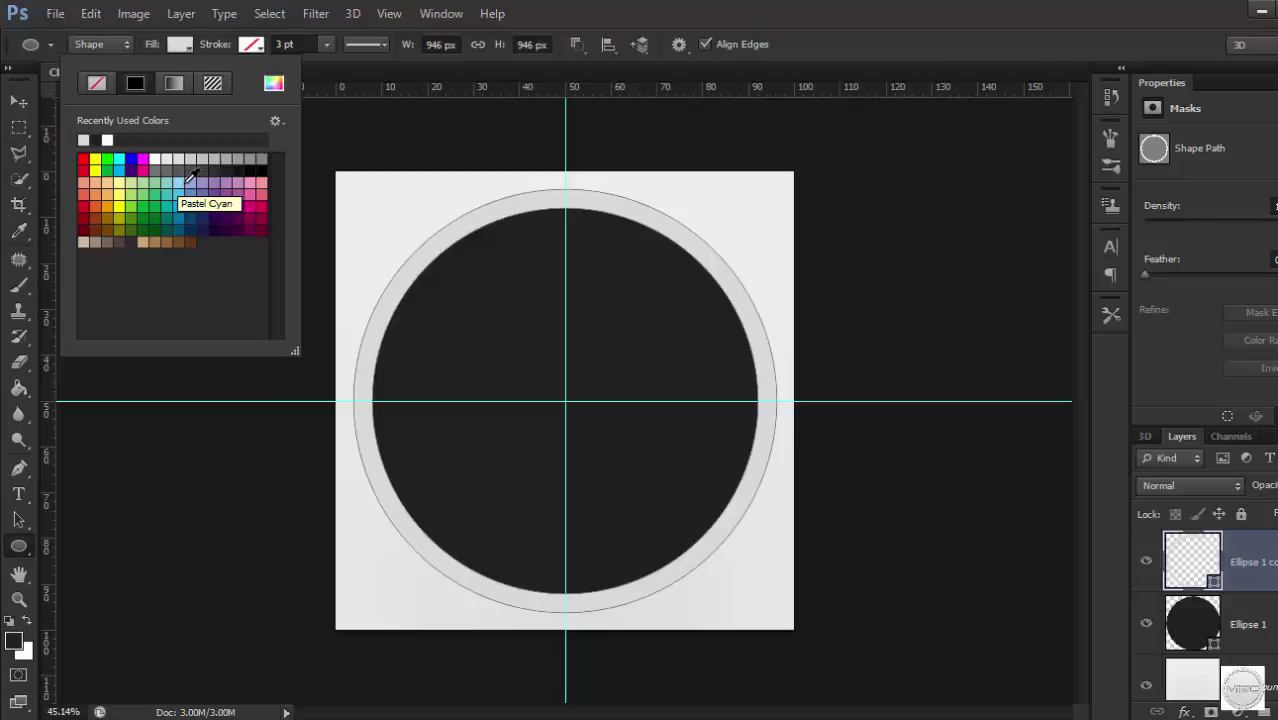
{"action": "left_click", "coordinate": [546, 402]}
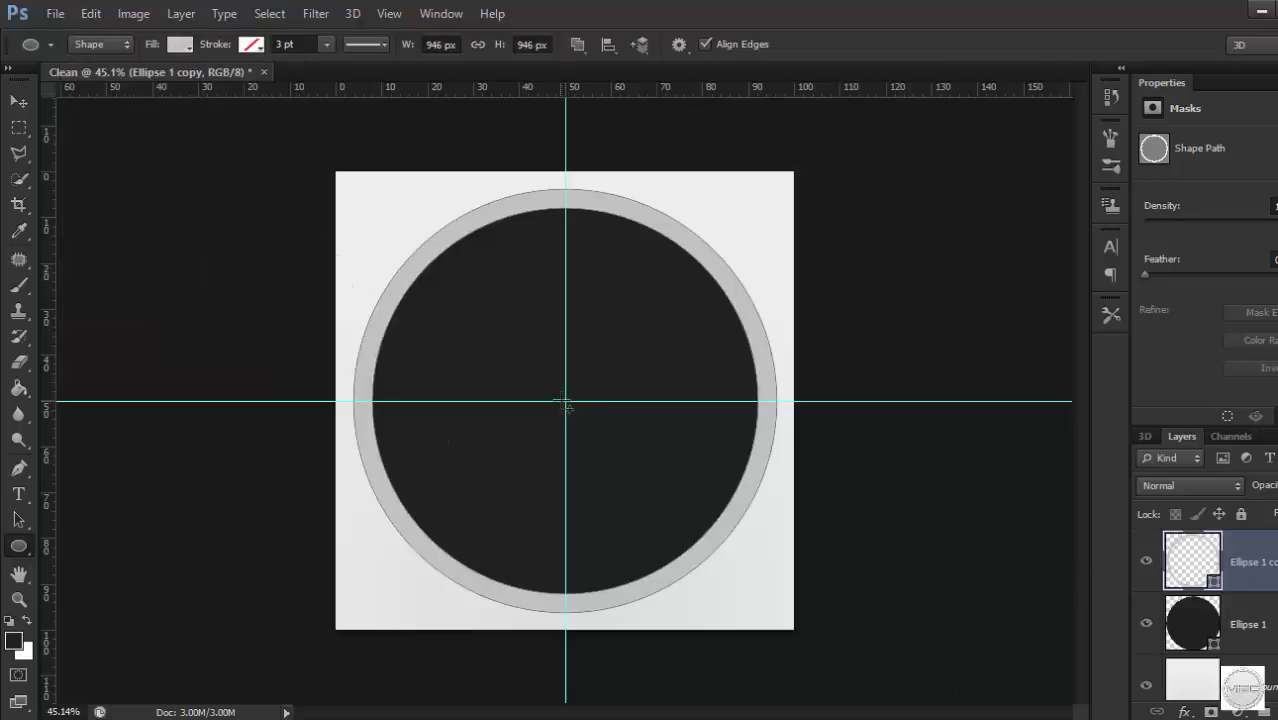
Draw a 768 px light-grey disc inside the dark band.
{"action": "left_click_drag", "start_coordinate": [567, 405], "coordinate": [893, 233]}
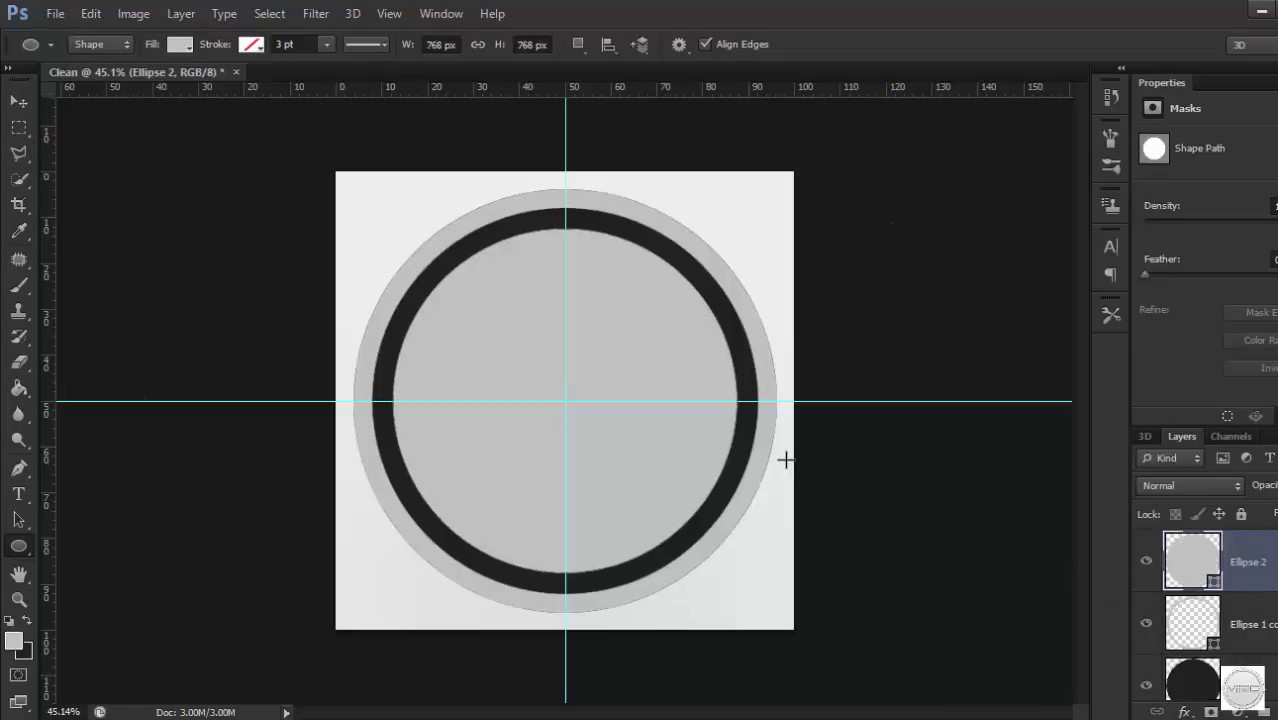
{"action": "double_click", "coordinate": [1192, 622]}
{"action": "key", "text": "Escape"}
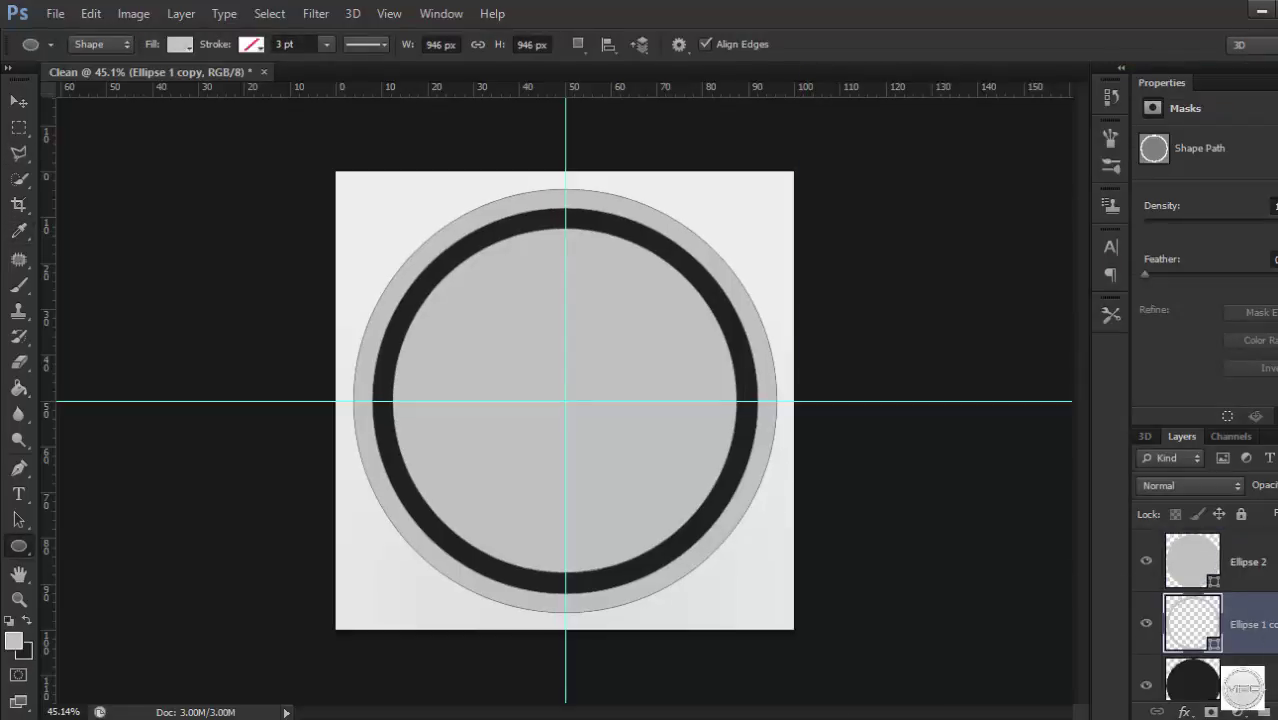
{"action": "double_click", "coordinate": [1250, 640]}
Enable Inner Shadow, Gradient Overlay and Drop Shadow on the outer ring.
{"action": "left_click", "coordinate": [464, 330]}
{"action": "left_click_drag", "start_coordinate": [640, 150], "coordinate": [895, 171]}
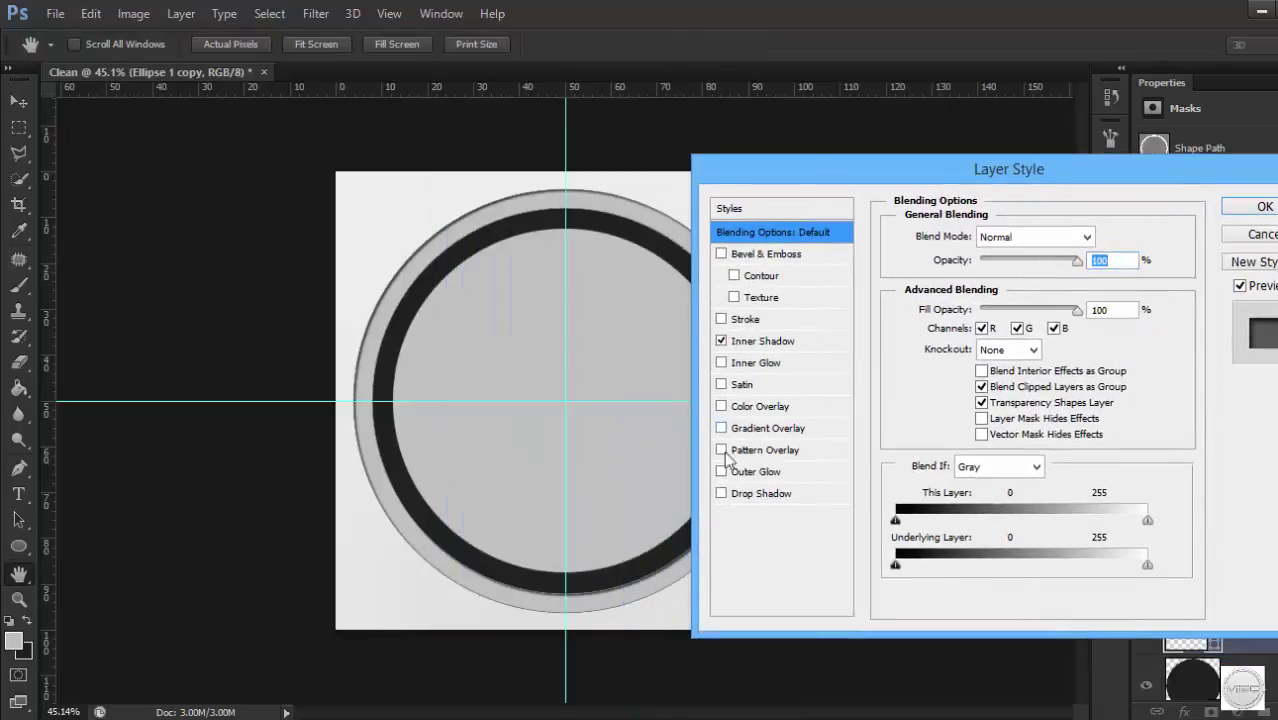
{"action": "left_click", "coordinate": [721, 428]}
{"action": "left_click", "coordinate": [721, 493]}
Set the ring's inner shadow to Normal blend with a white colour.
{"action": "left_click", "coordinate": [760, 342]}
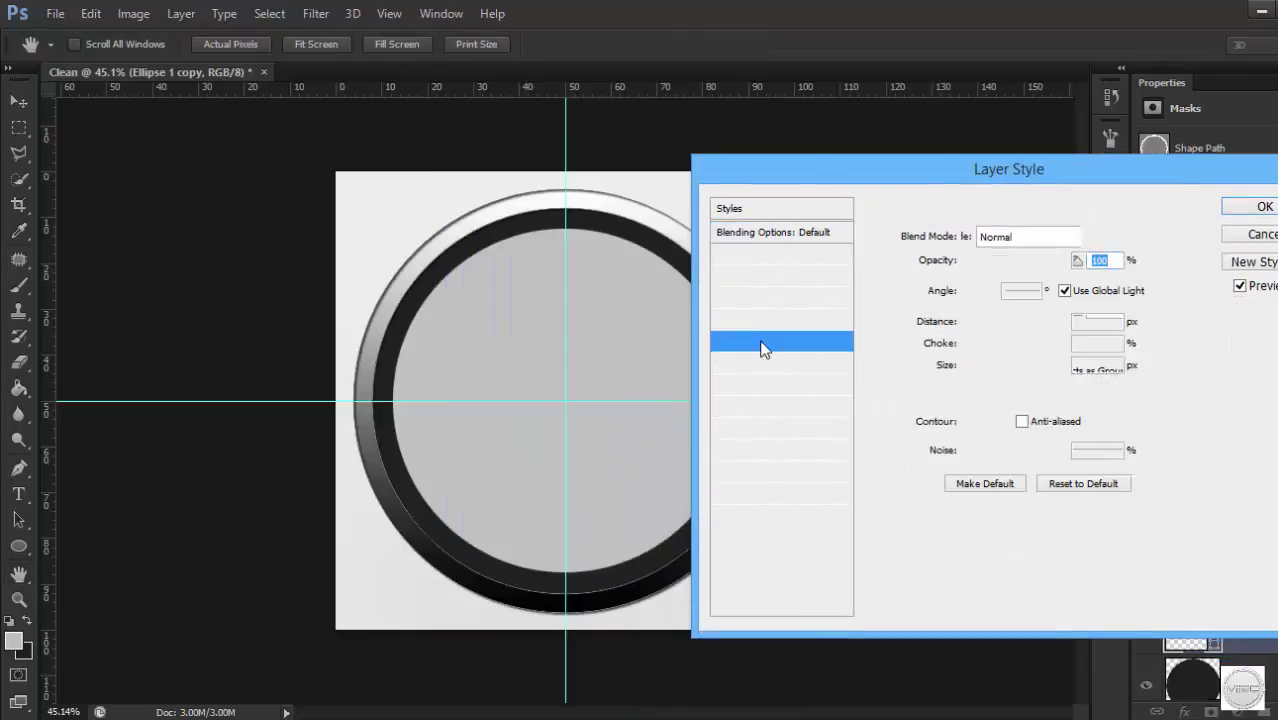
{"action": "left_click", "coordinate": [1020, 236]}
{"action": "left_click", "coordinate": [990, 251]}
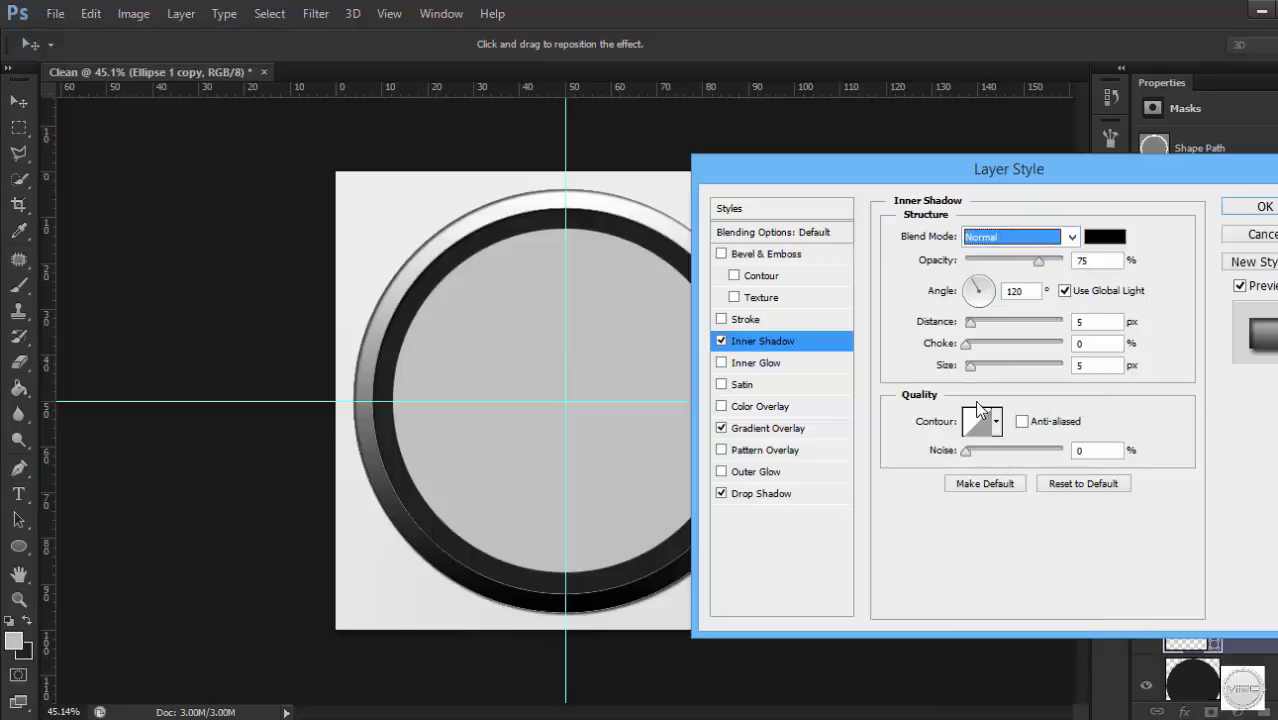
{"action": "left_click", "coordinate": [1104, 236]}
{"action": "left_click", "coordinate": [828, 133]}
{"action": "left_click", "coordinate": [1255, 138]}
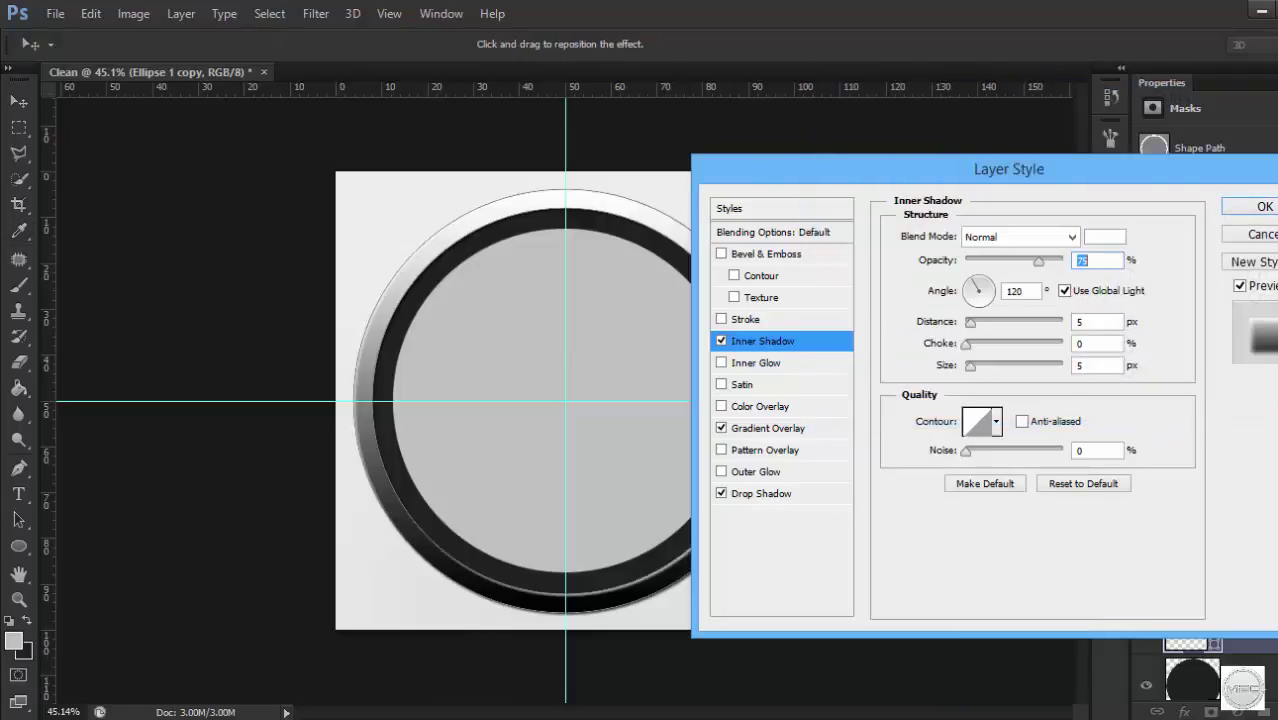
Review the inner shadow's global light setting and apply the ring's layer style.
{"action": "left_click", "coordinate": [780, 429]}
{"action": "left_click", "coordinate": [765, 341]}
{"action": "left_click", "coordinate": [1066, 237]}
{"action": "left_click", "coordinate": [1066, 237]}
{"action": "left_click", "coordinate": [1065, 291]}
{"action": "left_click", "coordinate": [1065, 291]}
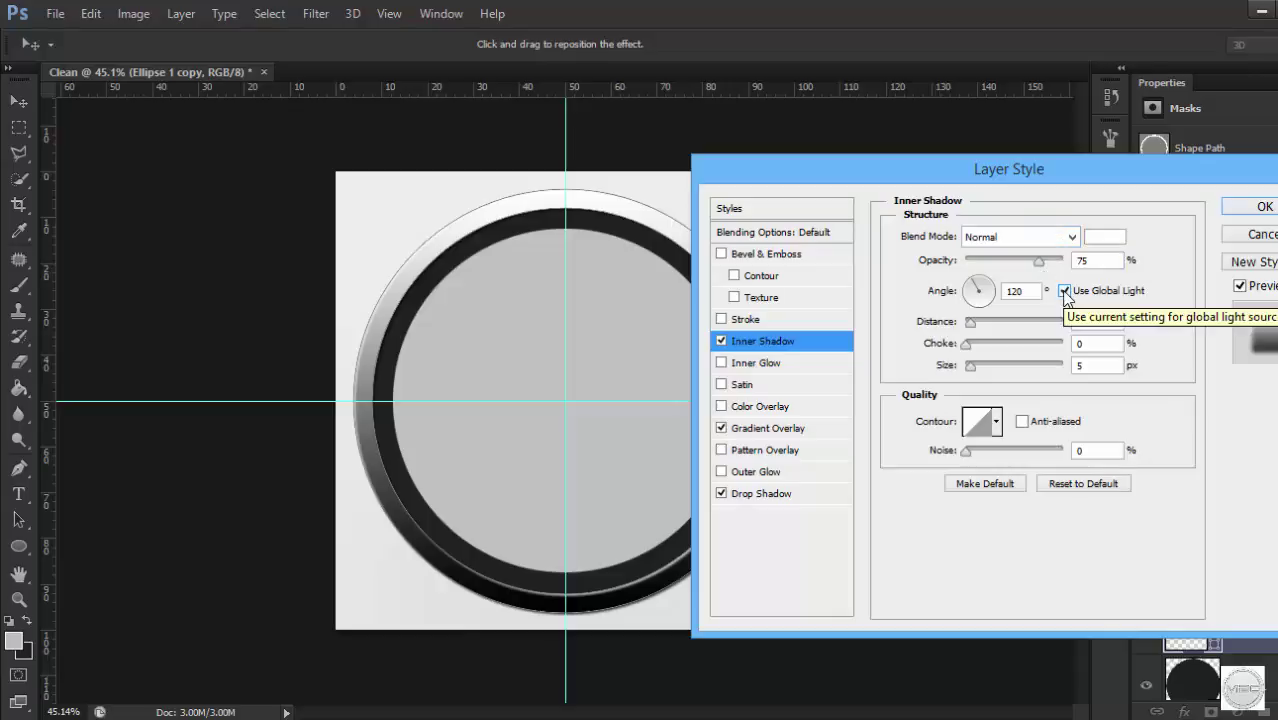
{"action": "mouse_move", "coordinate": [970, 168]}
{"action": "left_mouse_down"}
{"action": "mouse_move", "coordinate": [1055, 190]}
{"action": "mouse_move", "coordinate": [950, 190]}
{"action": "left_mouse_up"}
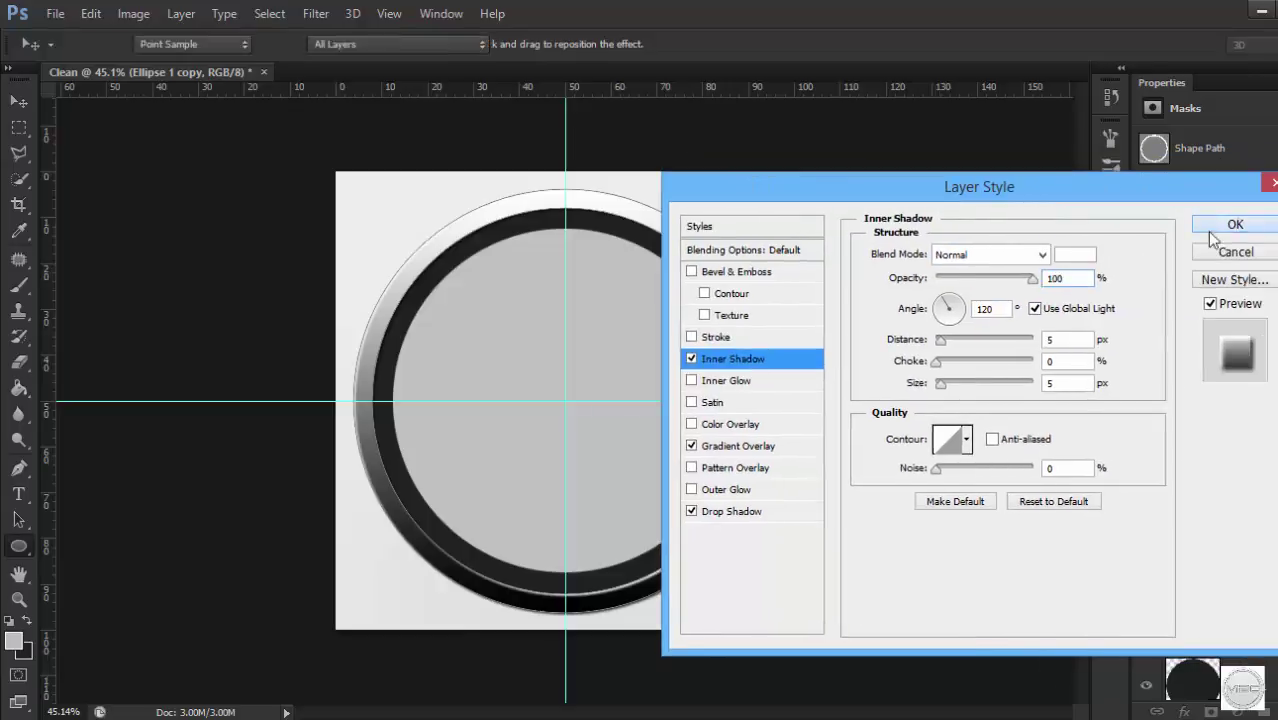
{"action": "left_click", "coordinate": [1235, 222]}
Change the ring's gradient overlay to run between two light greys.
{"action": "double_click", "coordinate": [1274, 640]}
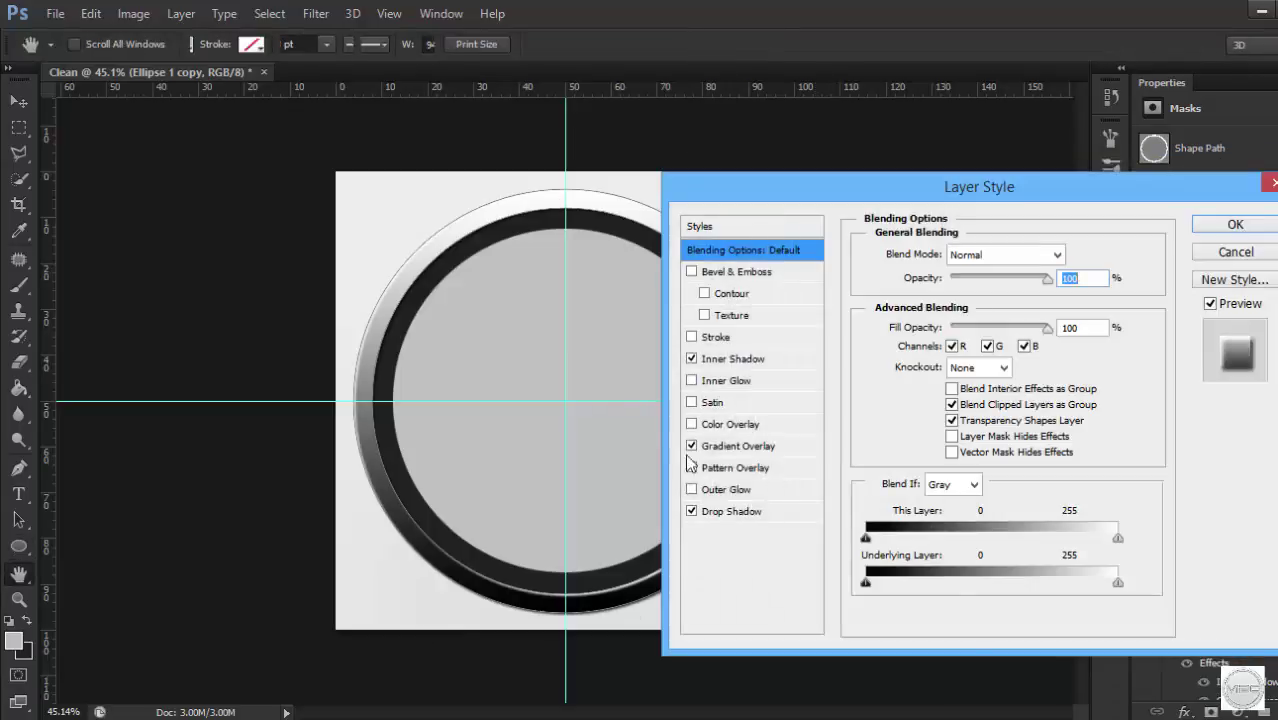
{"action": "left_click", "coordinate": [738, 446]}
{"action": "left_click", "coordinate": [1010, 300]}
{"action": "left_click", "coordinate": [629, 504]}
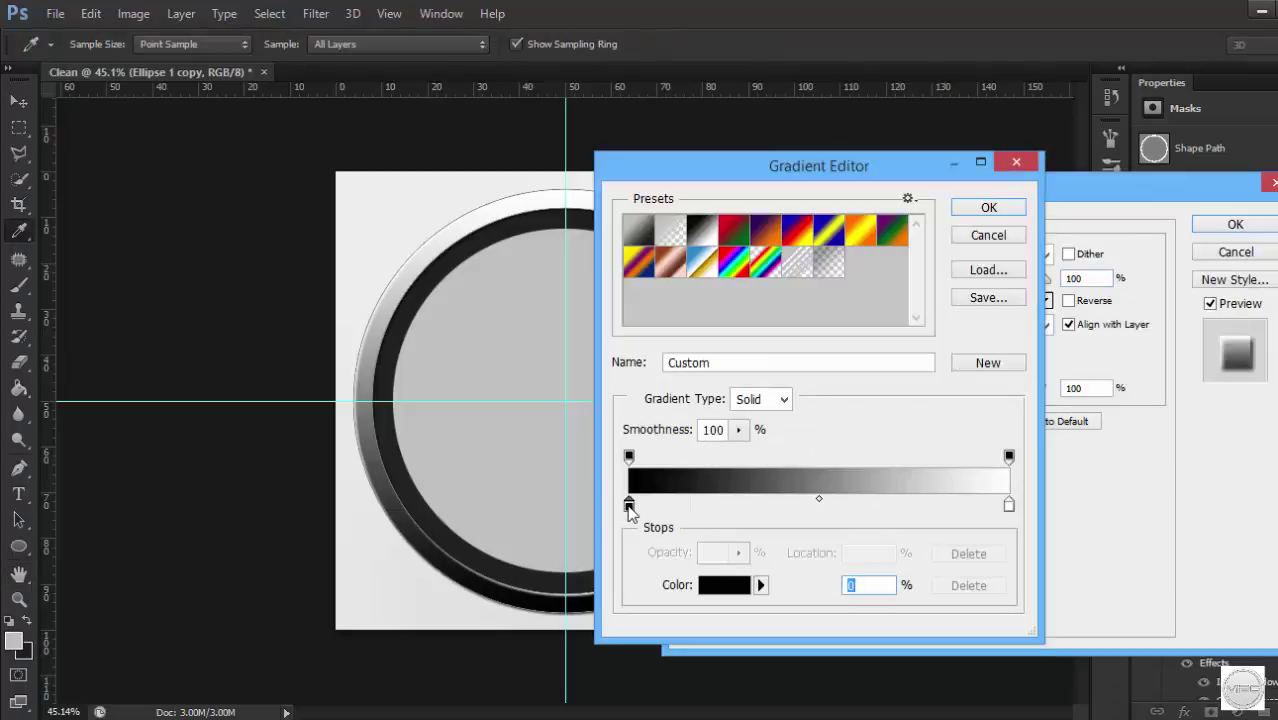
{"action": "double_click", "coordinate": [629, 504]}
{"action": "mouse_move", "coordinate": [847, 277]}
{"action": "left_mouse_down"}
{"action": "mouse_move", "coordinate": [759, 162]}
{"action": "mouse_move", "coordinate": [749, 222]}
{"action": "left_mouse_up"}
{"action": "key", "text": "Return"}
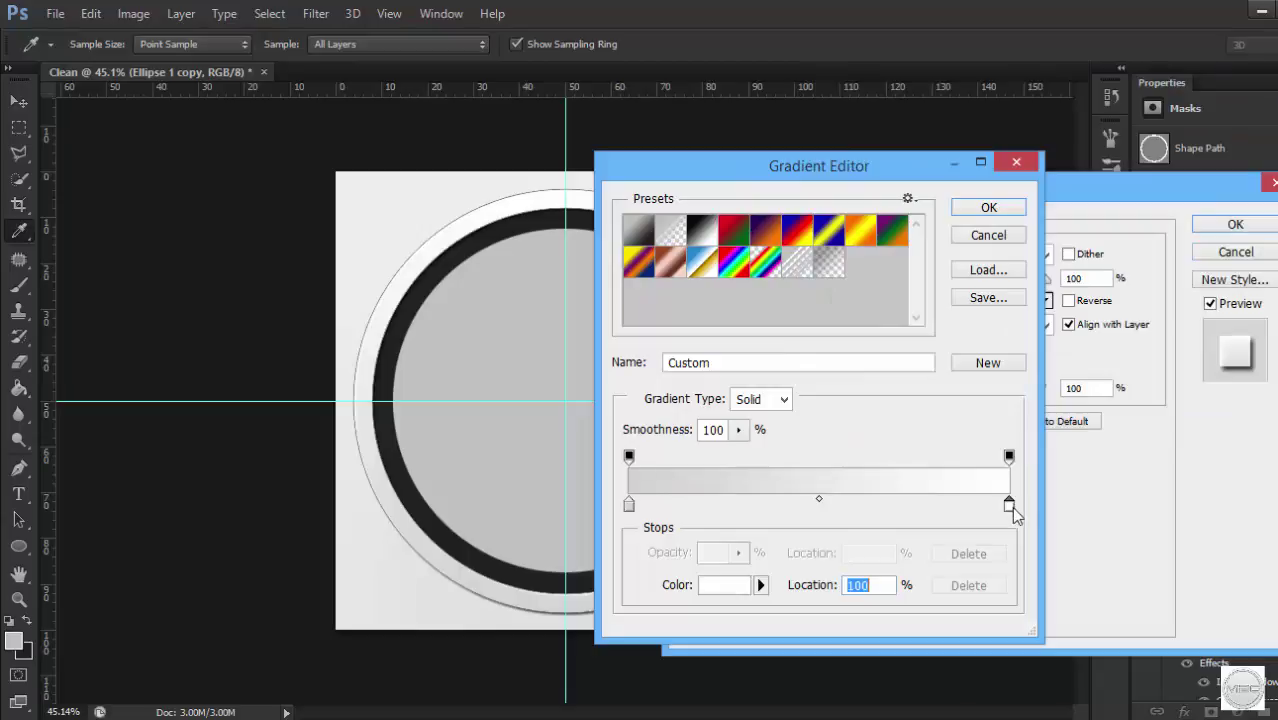
{"action": "double_click", "coordinate": [1011, 506]}
{"action": "left_click_drag", "start_coordinate": [640, 220], "coordinate": [609, 158]}
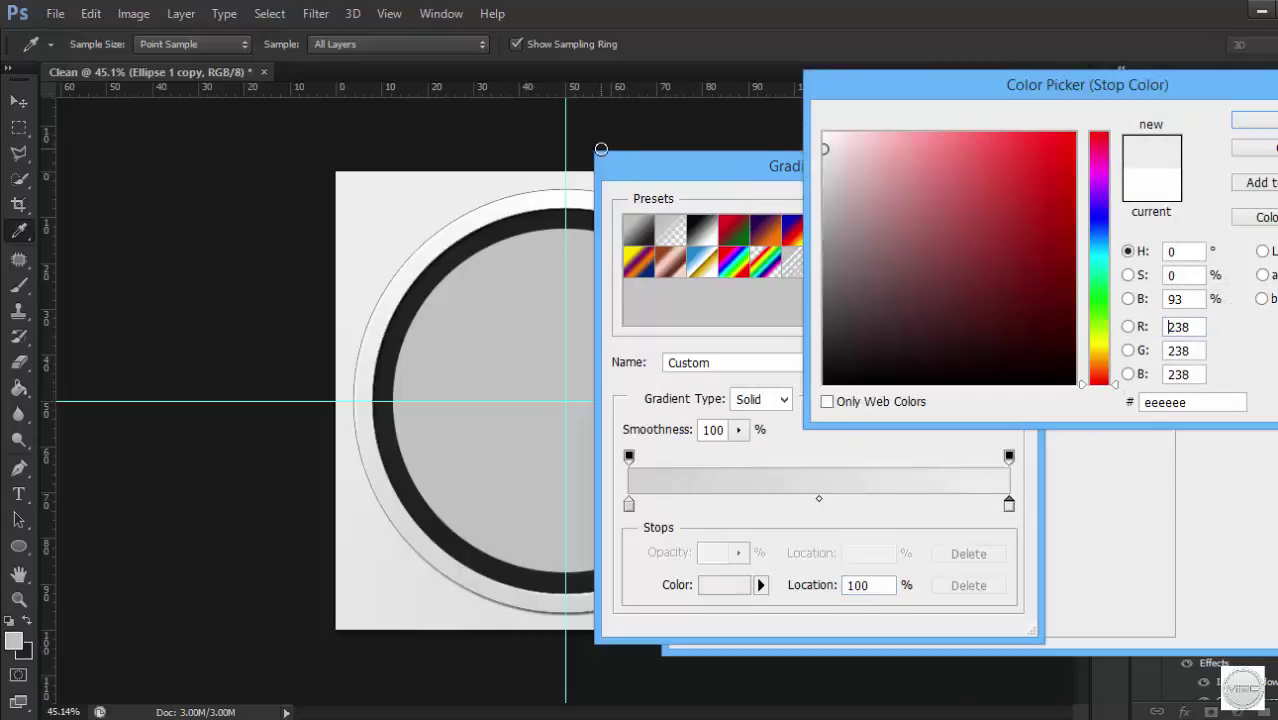
{"action": "key", "text": "Return"}
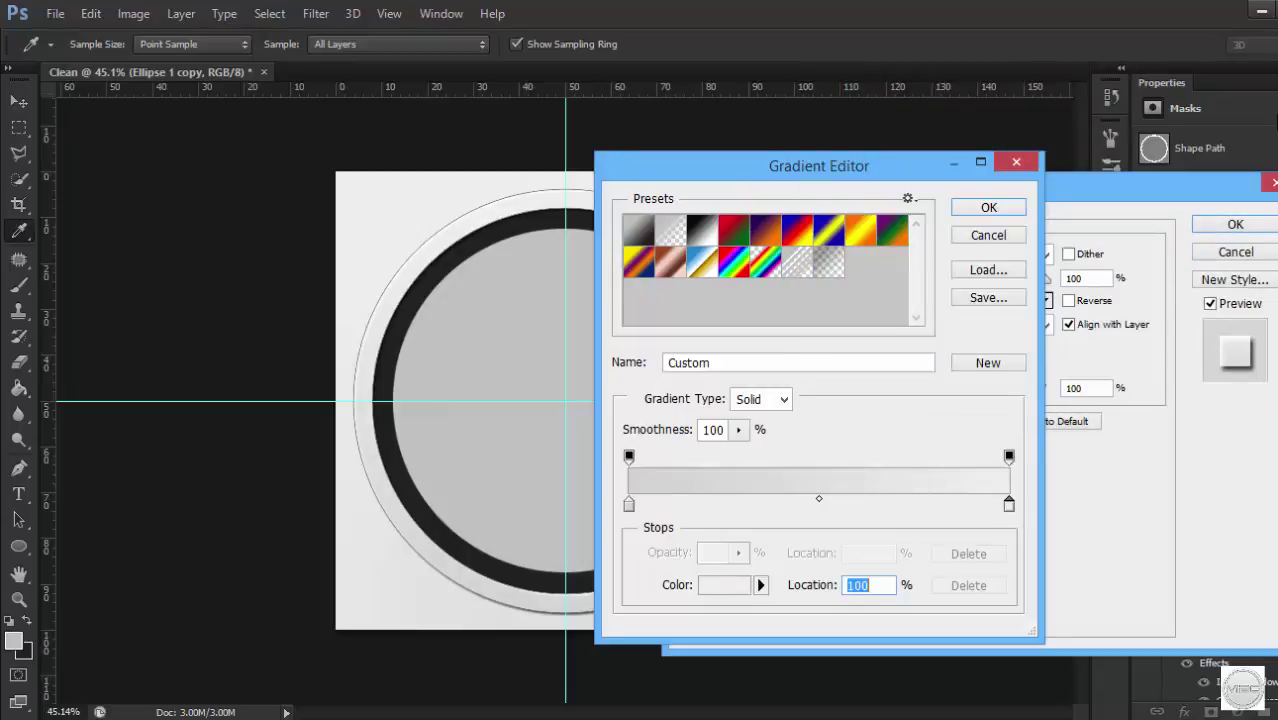
{"action": "left_click", "coordinate": [1012, 210]}
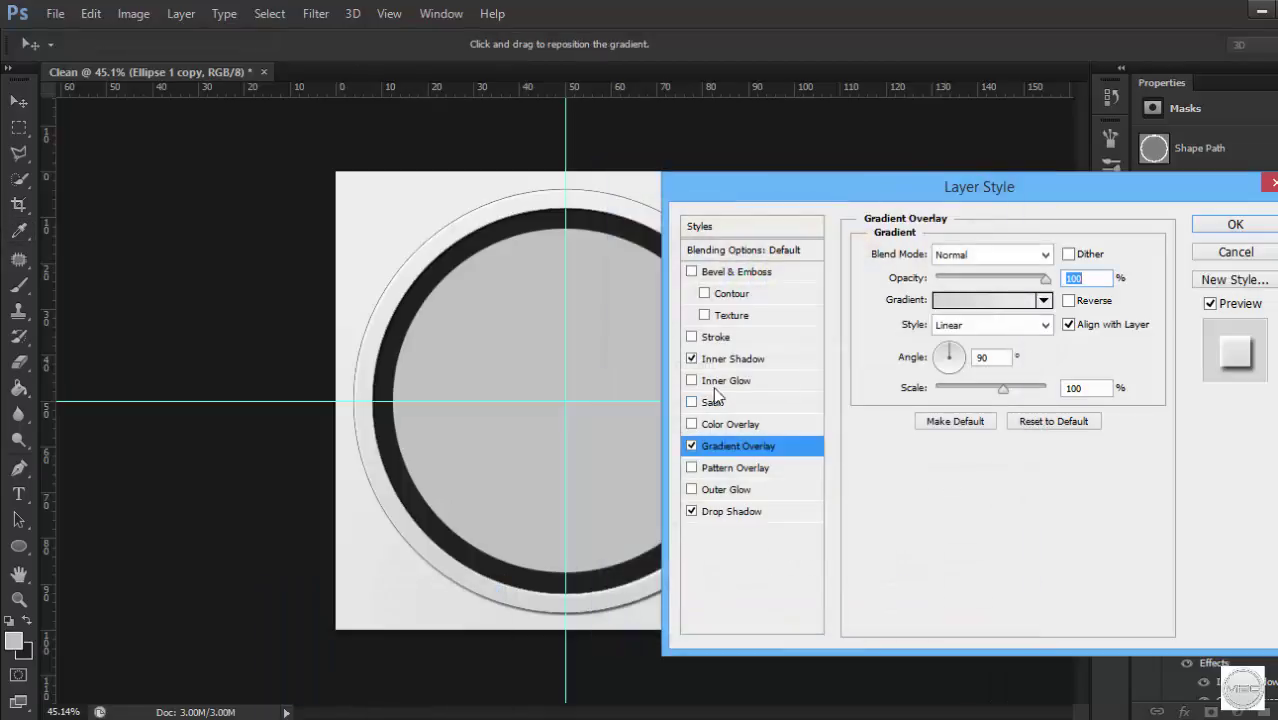
Enlarge and soften the ring's drop shadow and apply the style.
{"action": "left_click", "coordinate": [766, 513]}
{"action": "left_click_drag", "start_coordinate": [953, 392], "coordinate": [958, 392]}
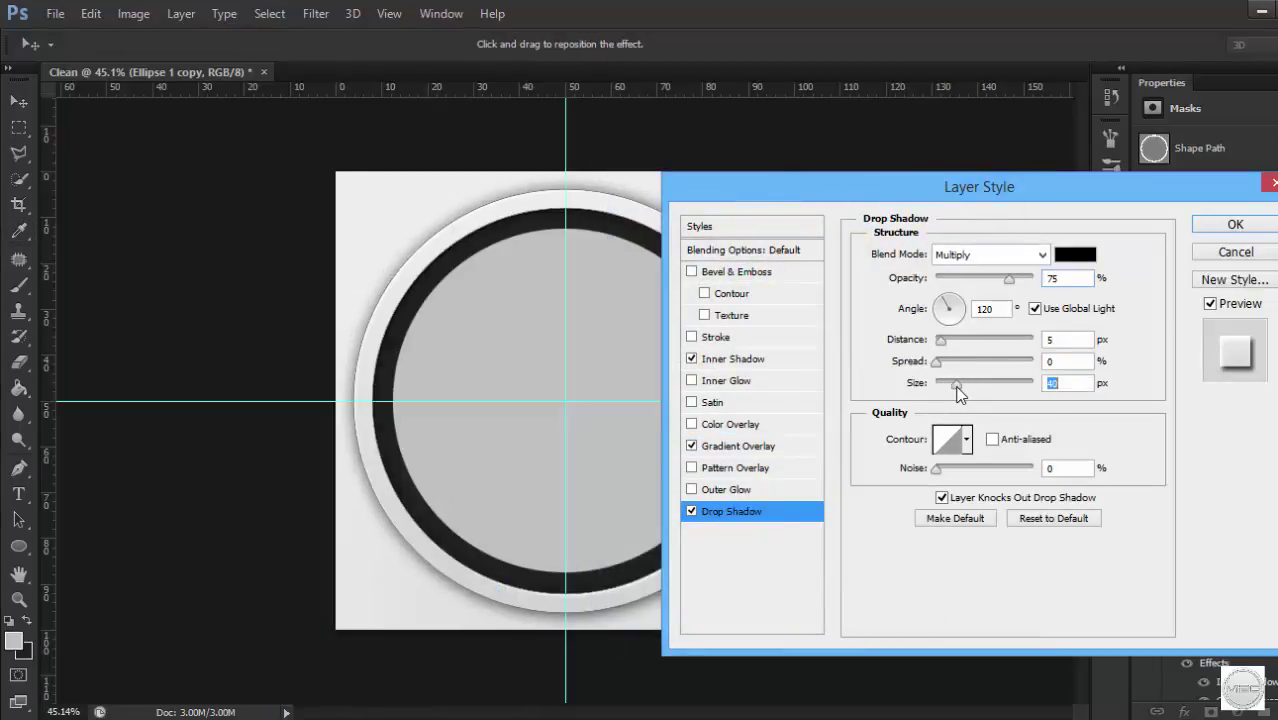
{"action": "left_click", "coordinate": [1235, 226]}
{"action": "left_click", "coordinate": [813, 305]}
{"action": "key", "text": "Escape"}
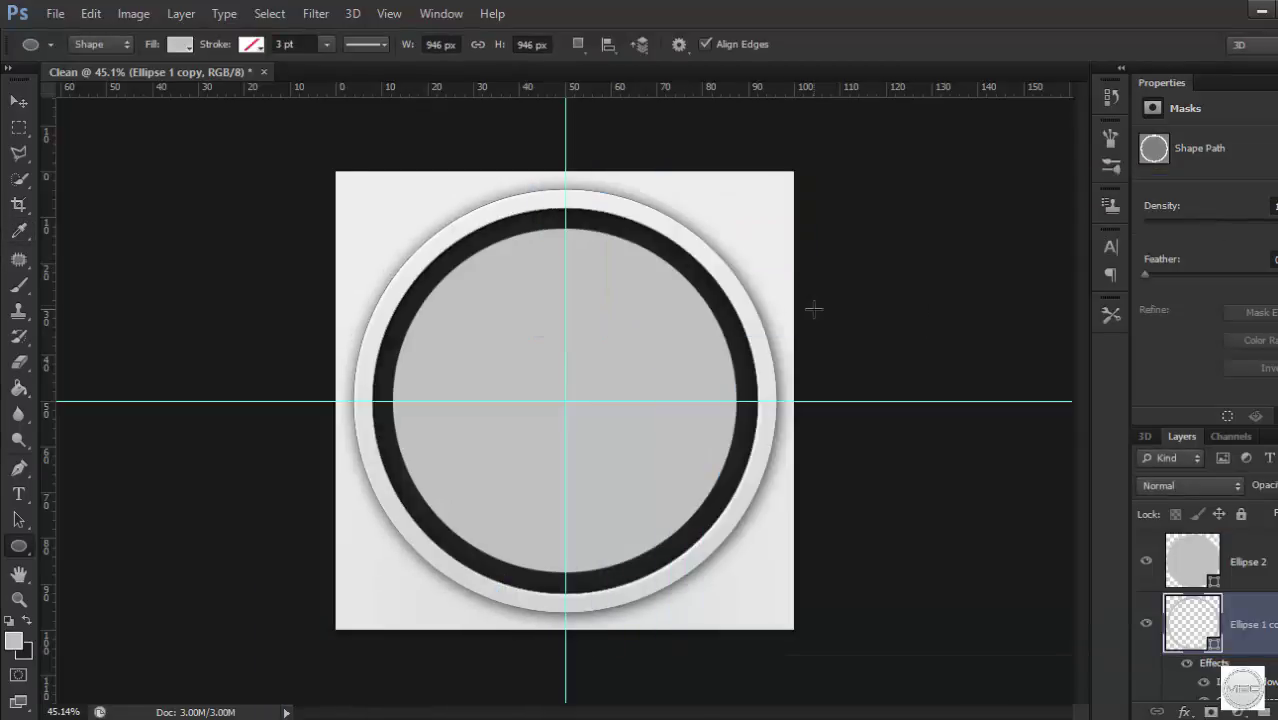
Paste the ring's layer style onto the inner disc, Ellipse 2.
{"action": "scroll", "coordinate": [1200, 520], "scroll_direction": "up", "scroll_amount": 1}
{"action": "right_click", "coordinate": [1212, 562]}
{"action": "key", "text": "Escape"}
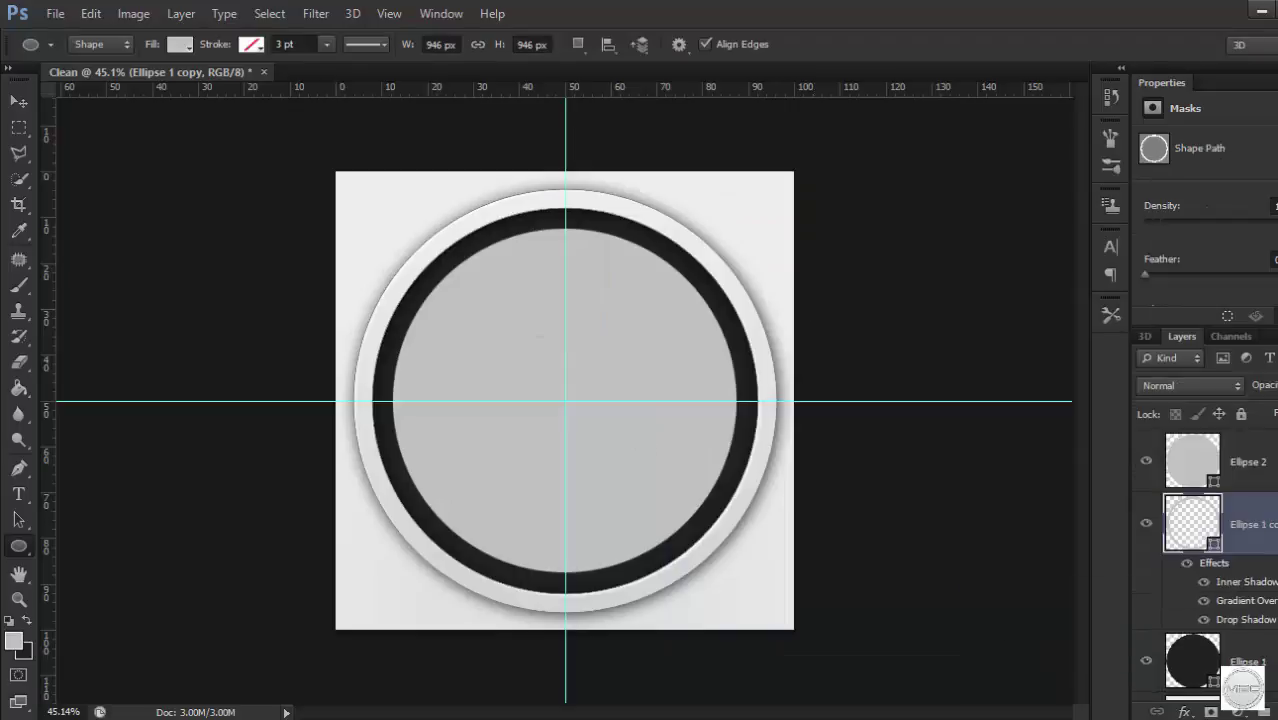
{"action": "right_click", "coordinate": [1236, 487]}
{"action": "key", "text": "Escape"}
{"action": "right_click", "coordinate": [1245, 462]}
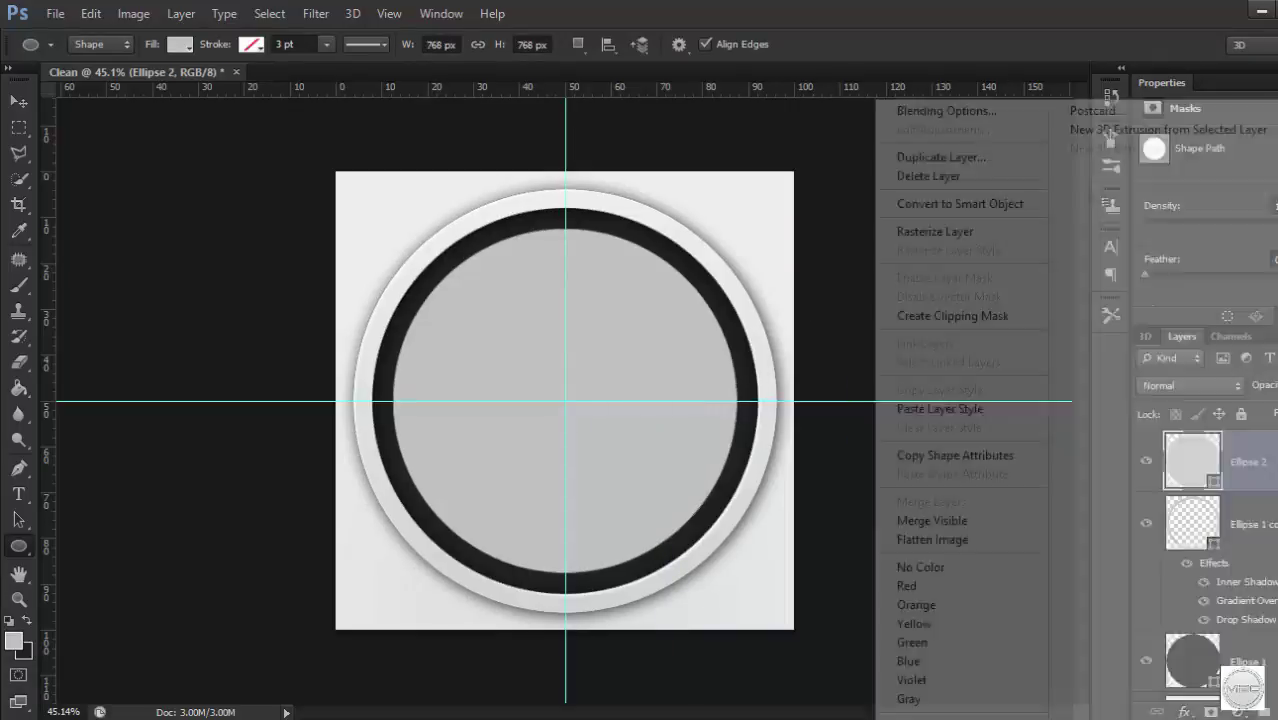
{"action": "left_click", "coordinate": [945, 410]}
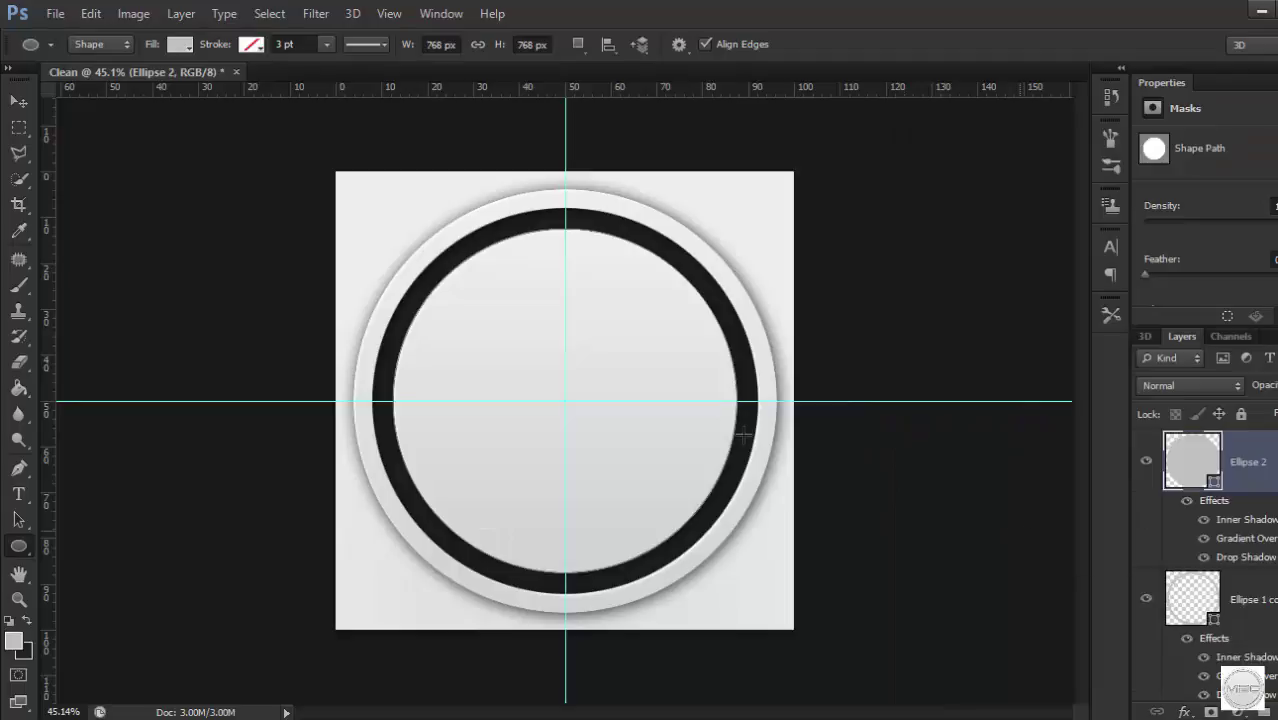
Select Ellipse 1 and try red, crimson and blue fill swatches, settling on red.
{"action": "scroll", "coordinate": [1205, 560], "scroll_direction": "down", "scroll_amount": 2}
{"action": "left_click", "coordinate": [1245, 618]}
{"action": "left_click", "coordinate": [180, 44]}
{"action": "left_click", "coordinate": [84, 159]}
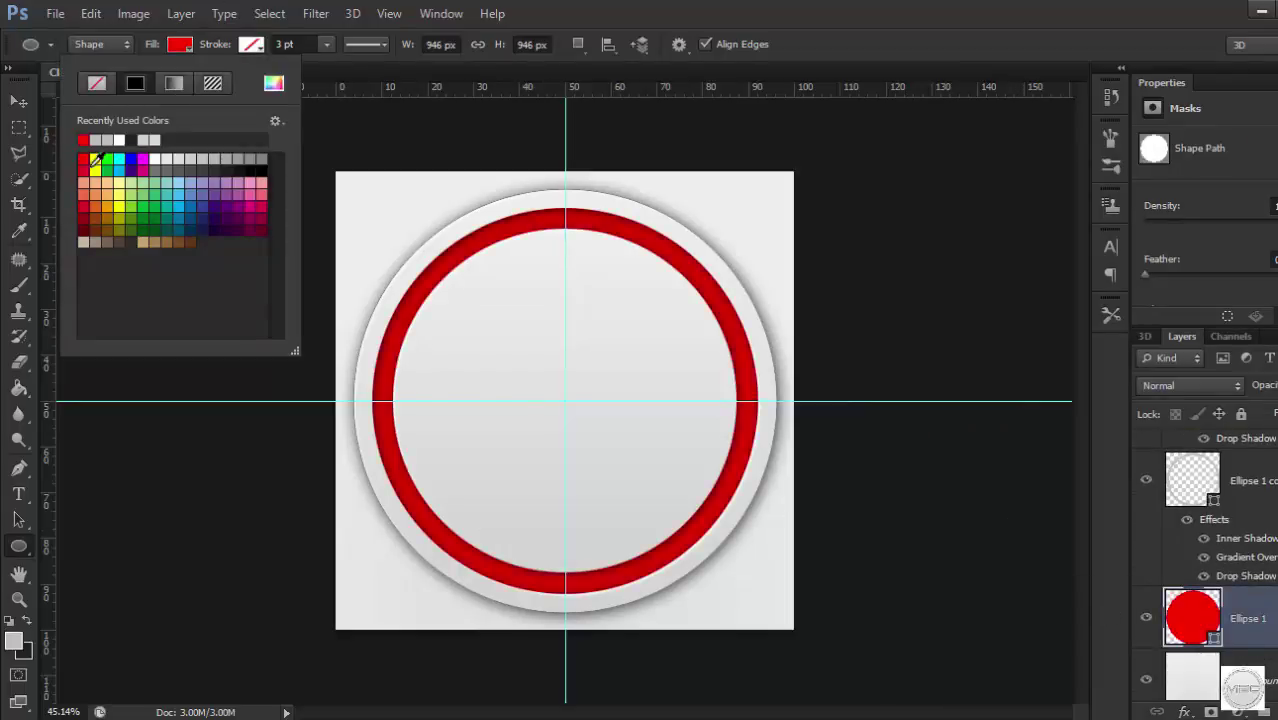
{"action": "left_click", "coordinate": [261, 194]}
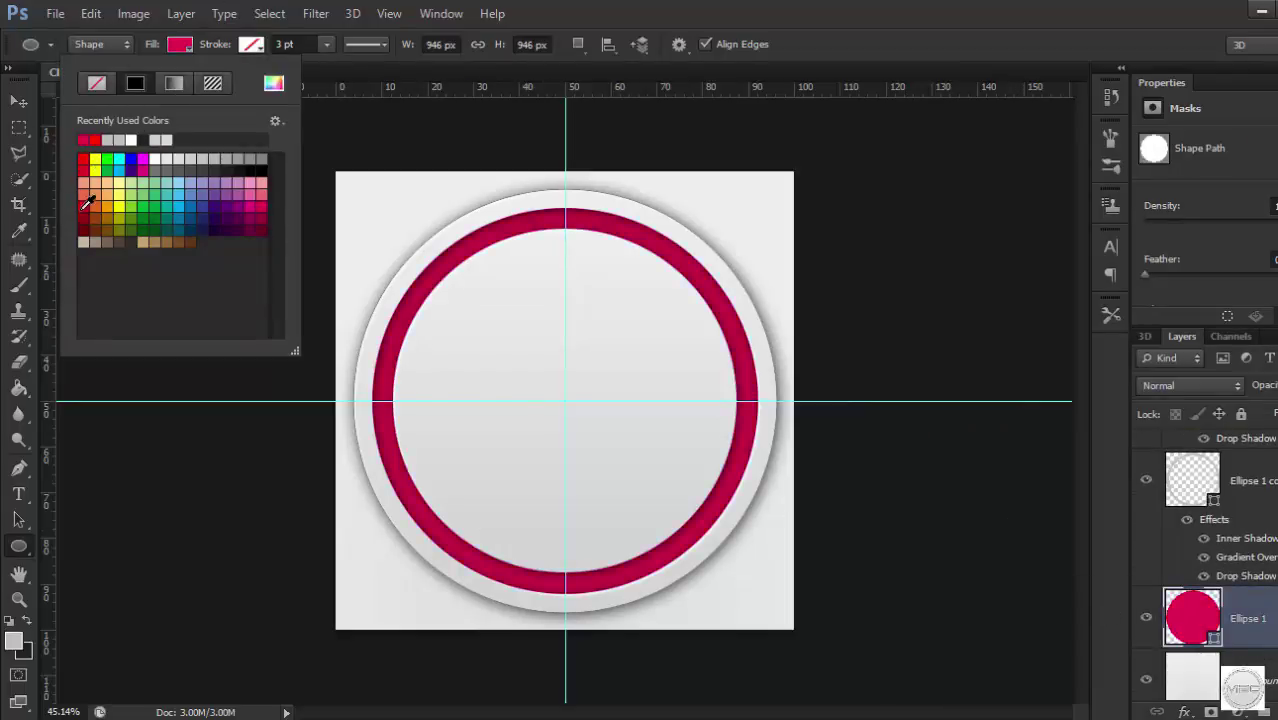
{"action": "left_click", "coordinate": [83, 159]}
{"action": "left_click", "coordinate": [206, 188]}
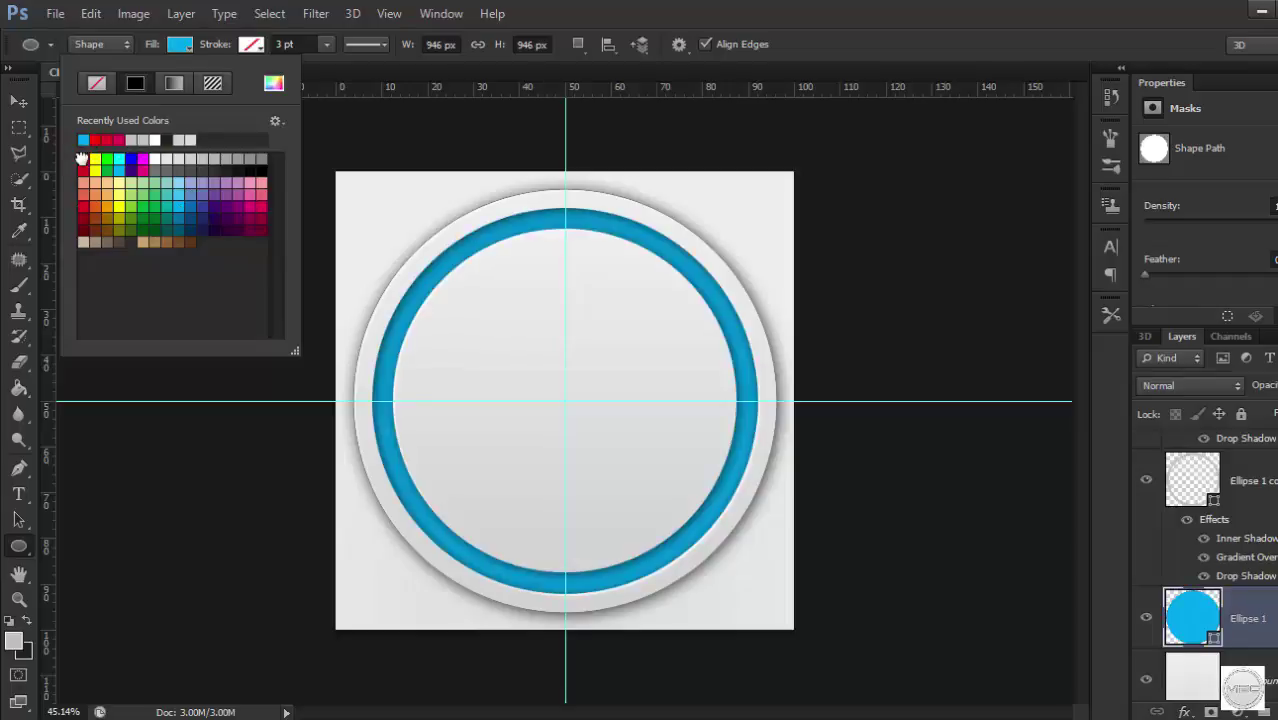
{"action": "left_click", "coordinate": [83, 159]}
Fine-tune the band's fill in the Color Picker to pure red ff0000.
{"action": "left_click", "coordinate": [274, 83]}
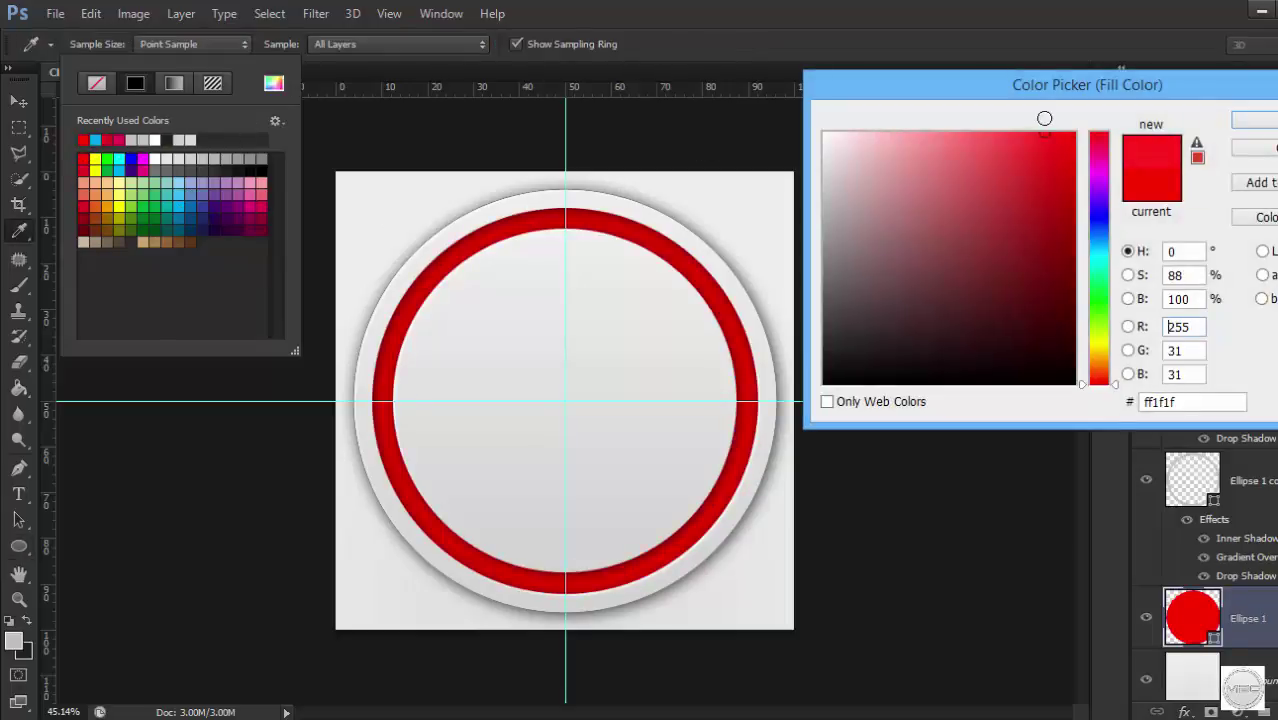
{"action": "left_click_drag", "start_coordinate": [1044, 118], "coordinate": [1018, 133]}
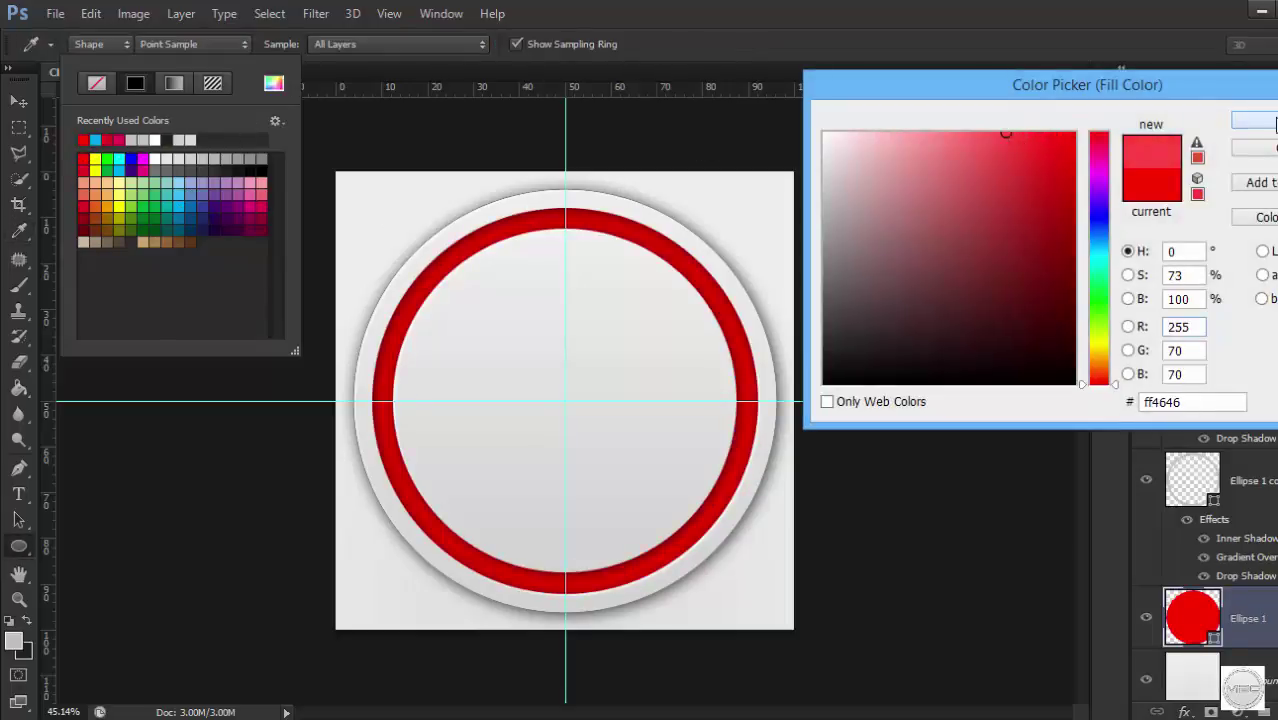
{"action": "key", "text": "Return"}
{"action": "left_click", "coordinate": [83, 159]}
{"action": "left_click", "coordinate": [274, 83]}
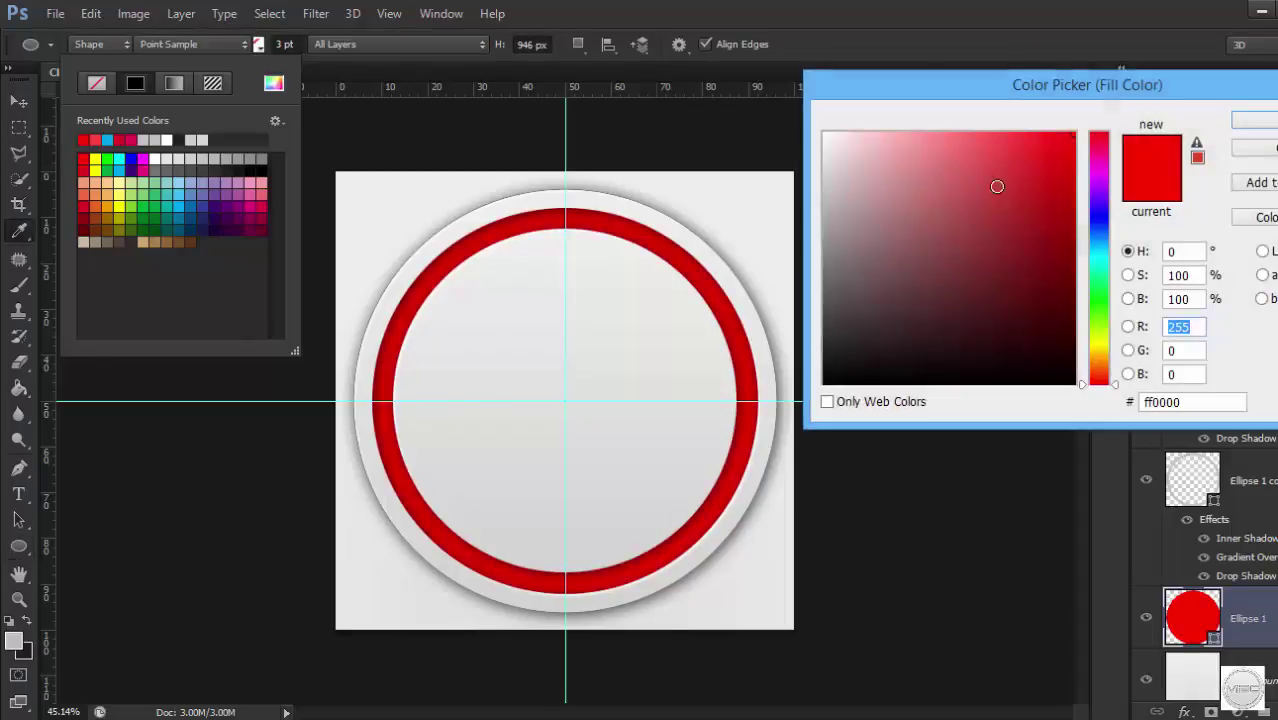
{"action": "left_click_drag", "start_coordinate": [996, 186], "coordinate": [1050, 118]}
{"action": "left_click", "coordinate": [1258, 131]}
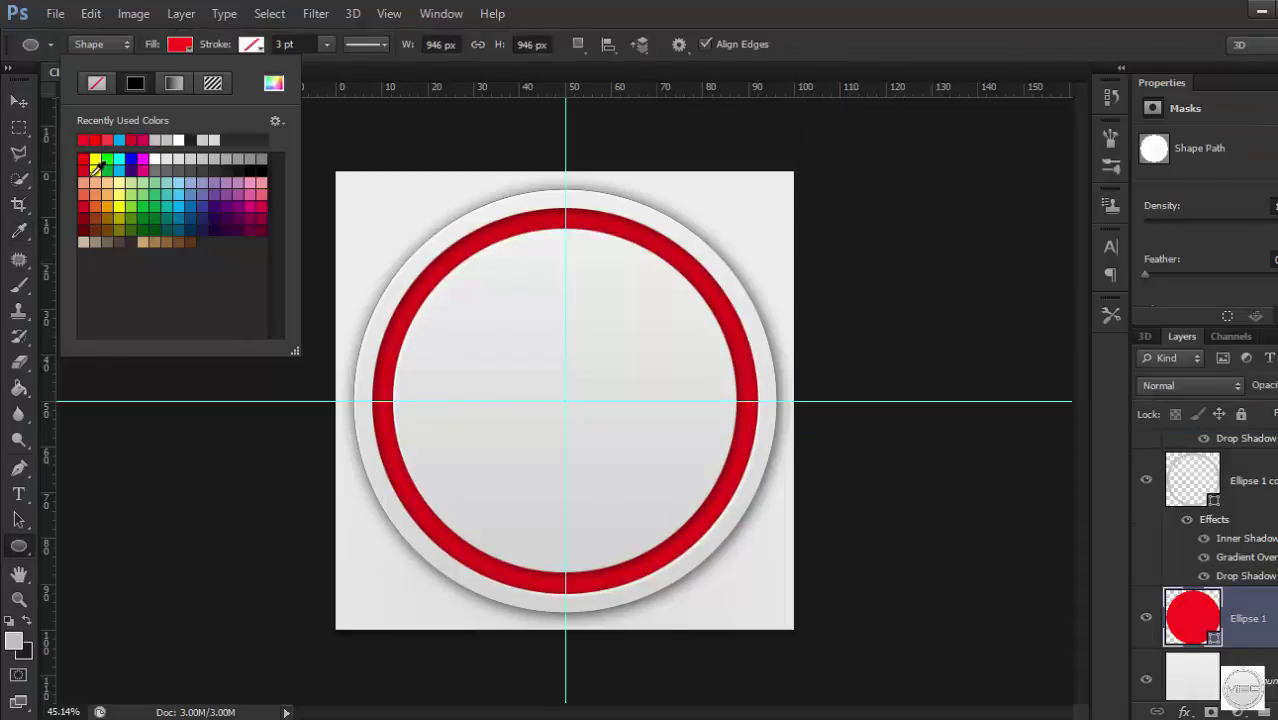
With the Horizontal Type Mask Tool, enlarge MB lettering to about 430 pt and centre it.
{"action": "key", "text": "v"}
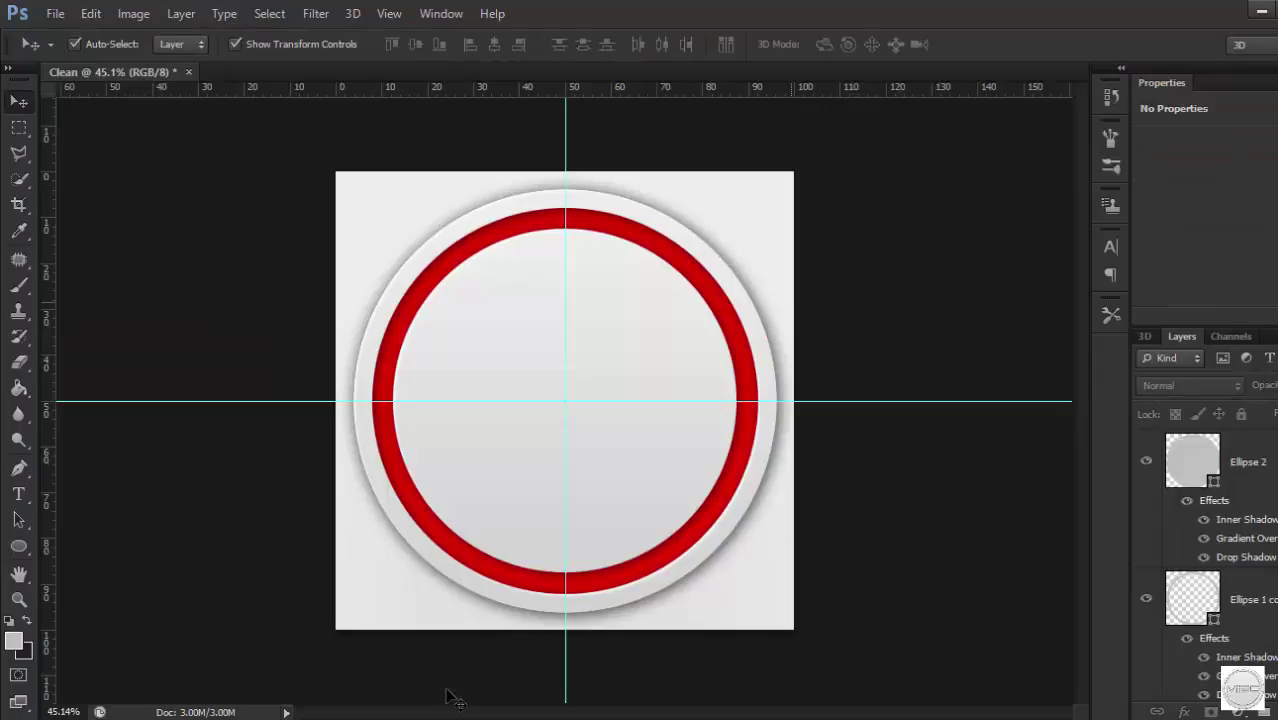
{"action": "right_click", "coordinate": [18, 494]}
{"action": "left_click", "coordinate": [121, 529]}
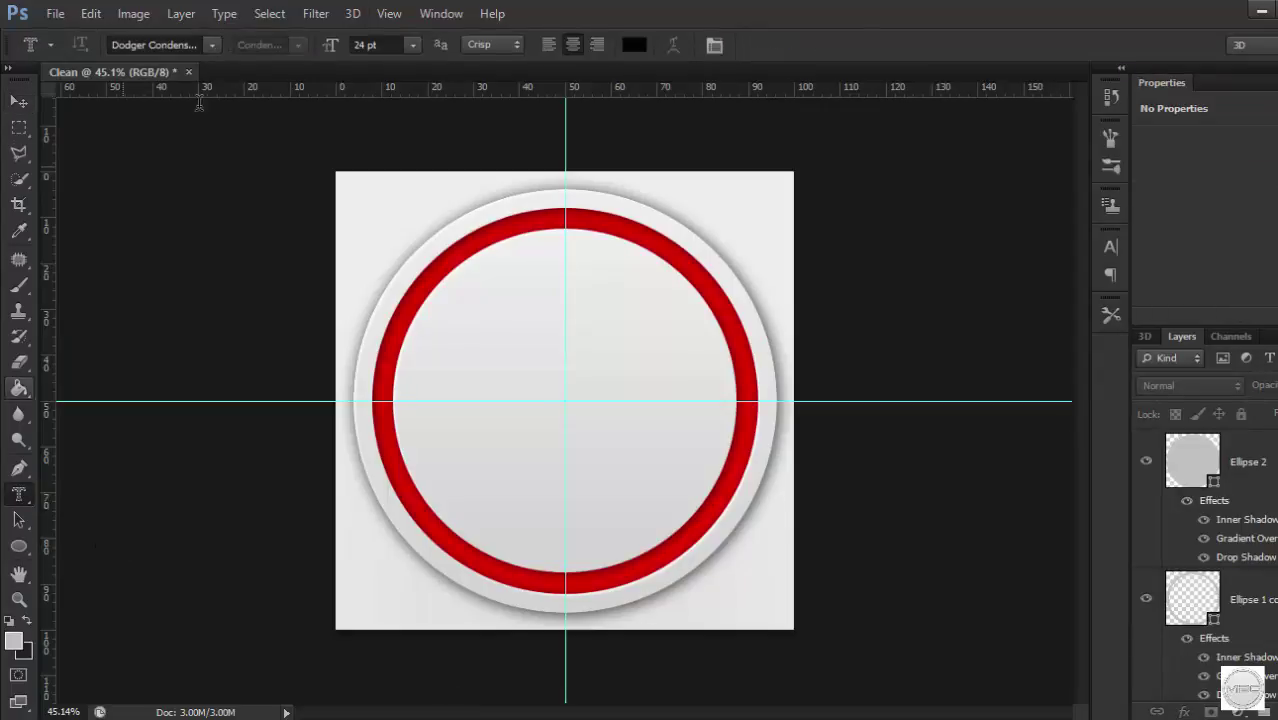
{"action": "left_click", "coordinate": [516, 402]}
{"action": "left_click", "coordinate": [364, 46]}
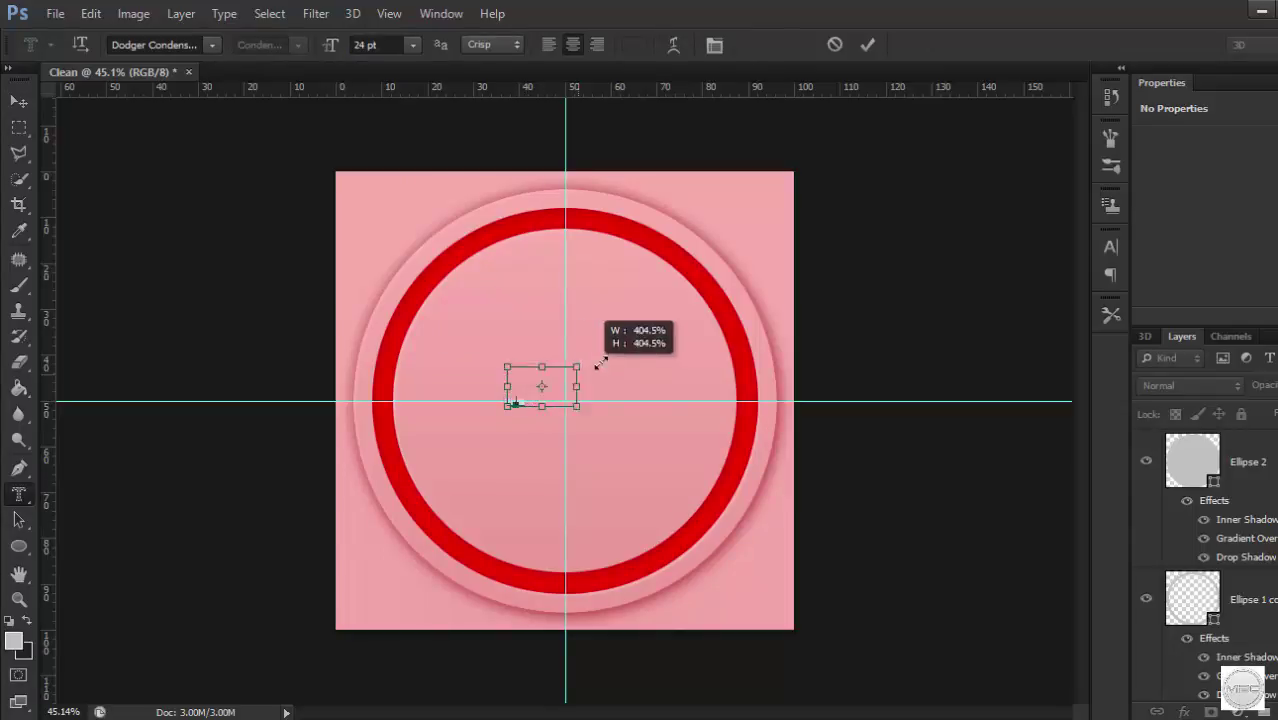
{"action": "left_click_drag", "start_coordinate": [516, 400], "coordinate": [816, 228]}
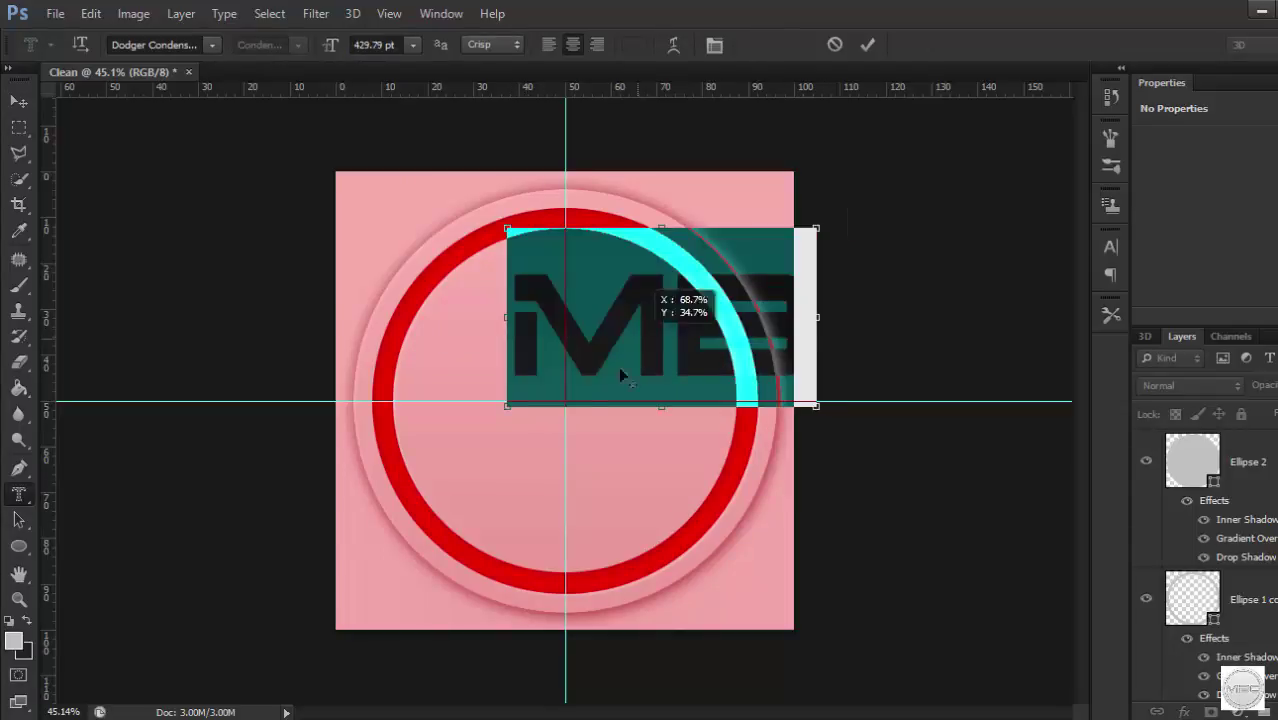
{"action": "left_click_drag", "start_coordinate": [808, 416], "coordinate": [719, 484]}
{"action": "key", "text": "ctrl+Return"}
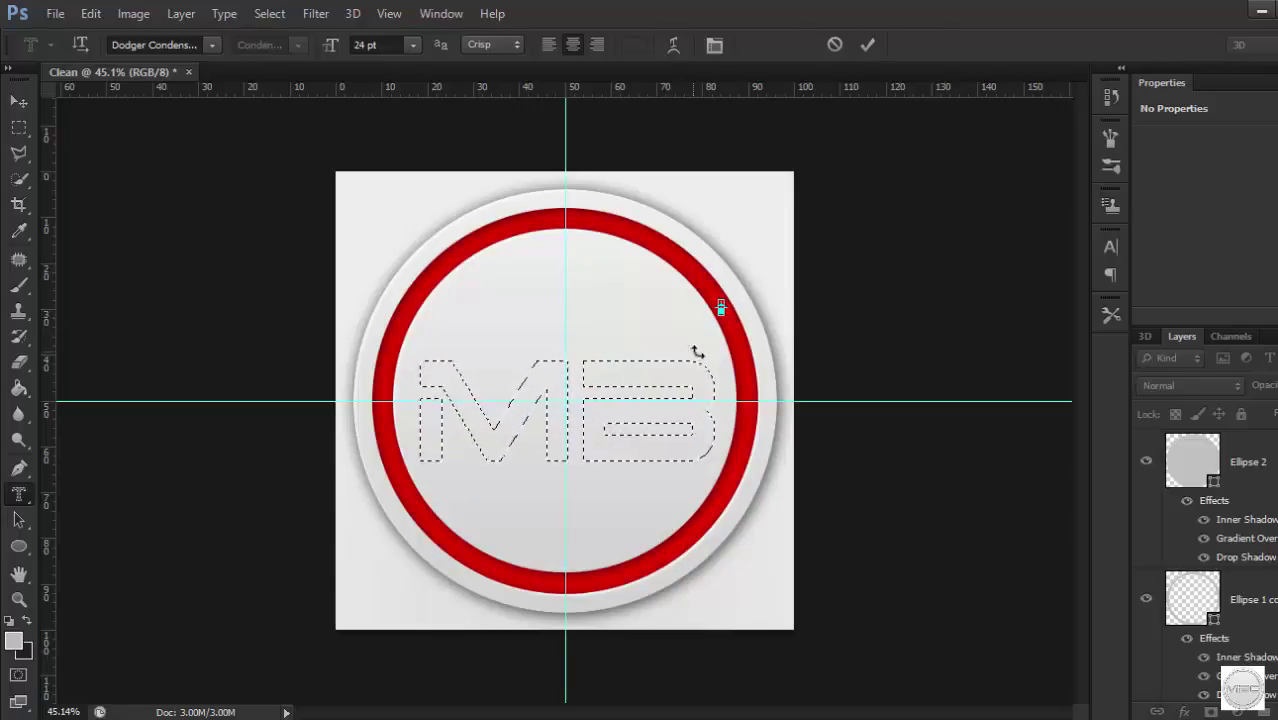
Deselect, set the type size to 72 pt and stretch new MB lettering across the inner circle.
{"action": "key", "text": "ctrl+d"}
{"action": "left_click", "coordinate": [412, 45]}
{"action": "left_click", "coordinate": [380, 297]}
{"action": "left_click", "coordinate": [460, 404]}
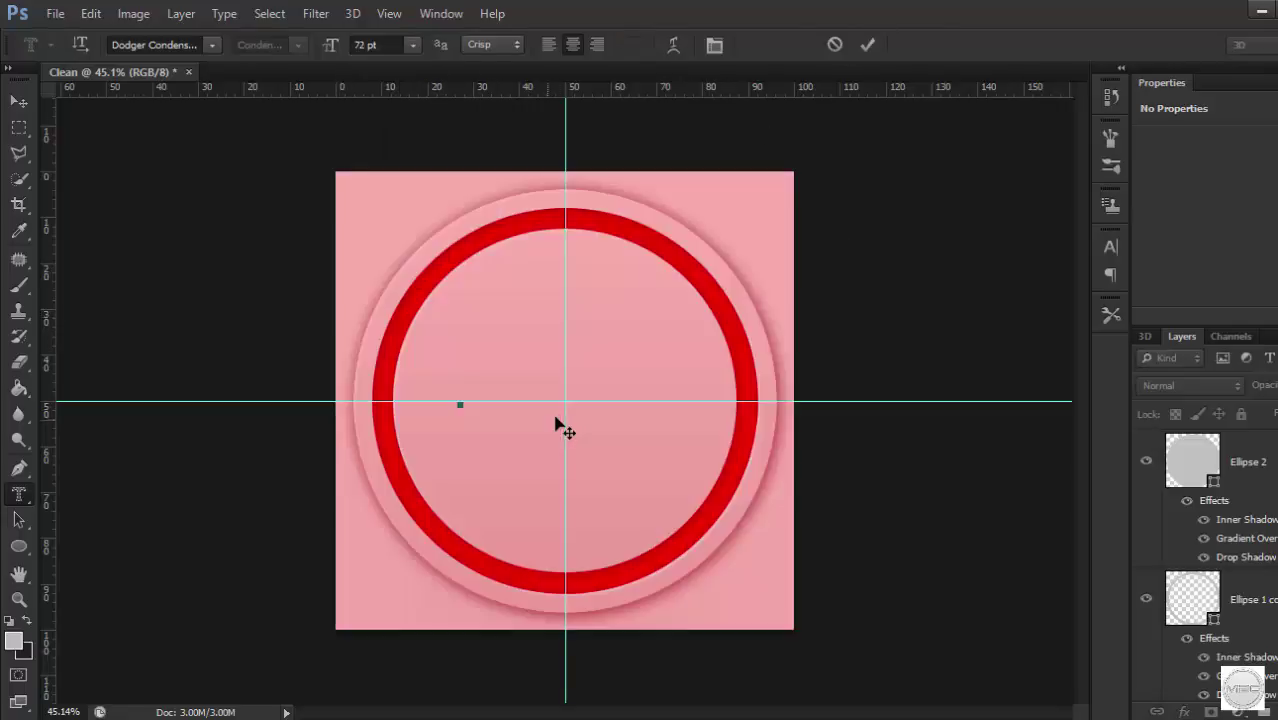
{"action": "mouse_move", "coordinate": [486, 381]}
{"action": "left_mouse_down"}
{"action": "mouse_move", "coordinate": [685, 354]}
{"action": "mouse_move", "coordinate": [638, 333]}
{"action": "left_mouse_up"}
{"action": "key", "text": "ctrl+Return"}
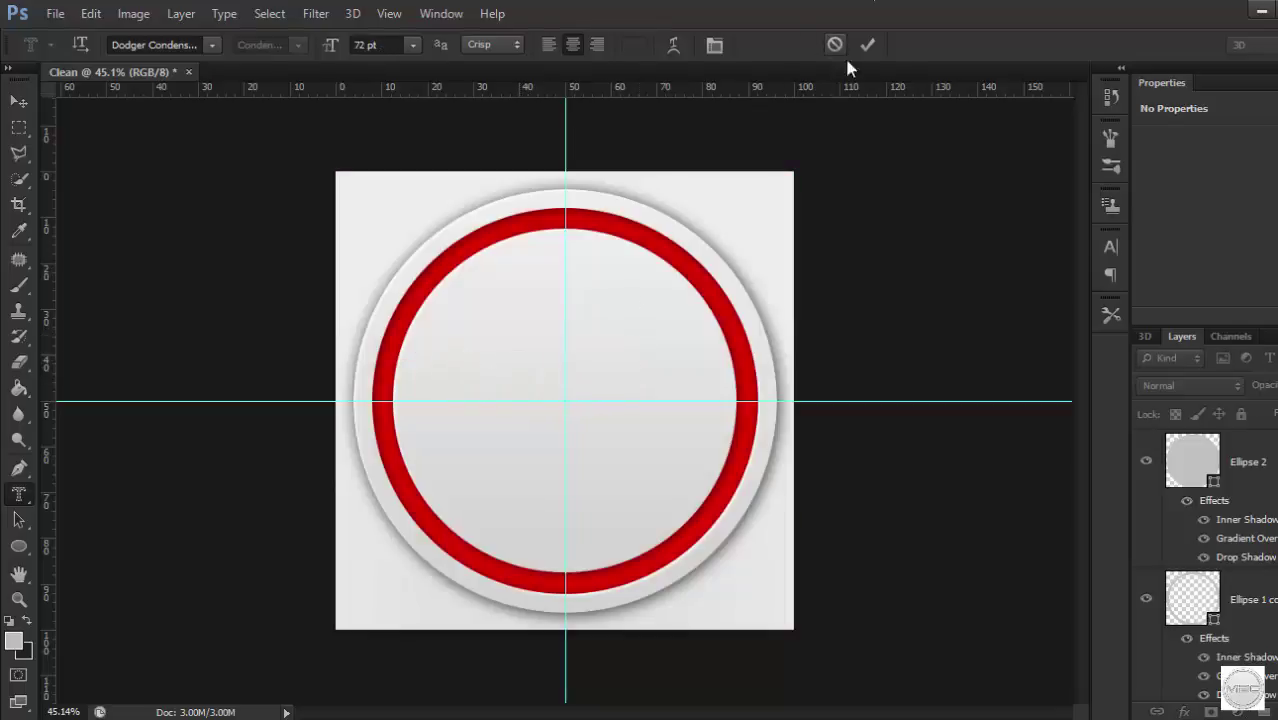
Enlarge the MB type mask to about 358 pt and centre it on the guides.
{"action": "left_click", "coordinate": [502, 390]}
{"action": "mouse_move", "coordinate": [533, 367]}
{"action": "left_mouse_down"}
{"action": "mouse_move", "coordinate": [793, 240]}
{"action": "mouse_move", "coordinate": [827, 237]}
{"action": "mouse_move", "coordinate": [810, 248]}
{"action": "left_mouse_up"}
{"action": "type", "text": "MEC"}
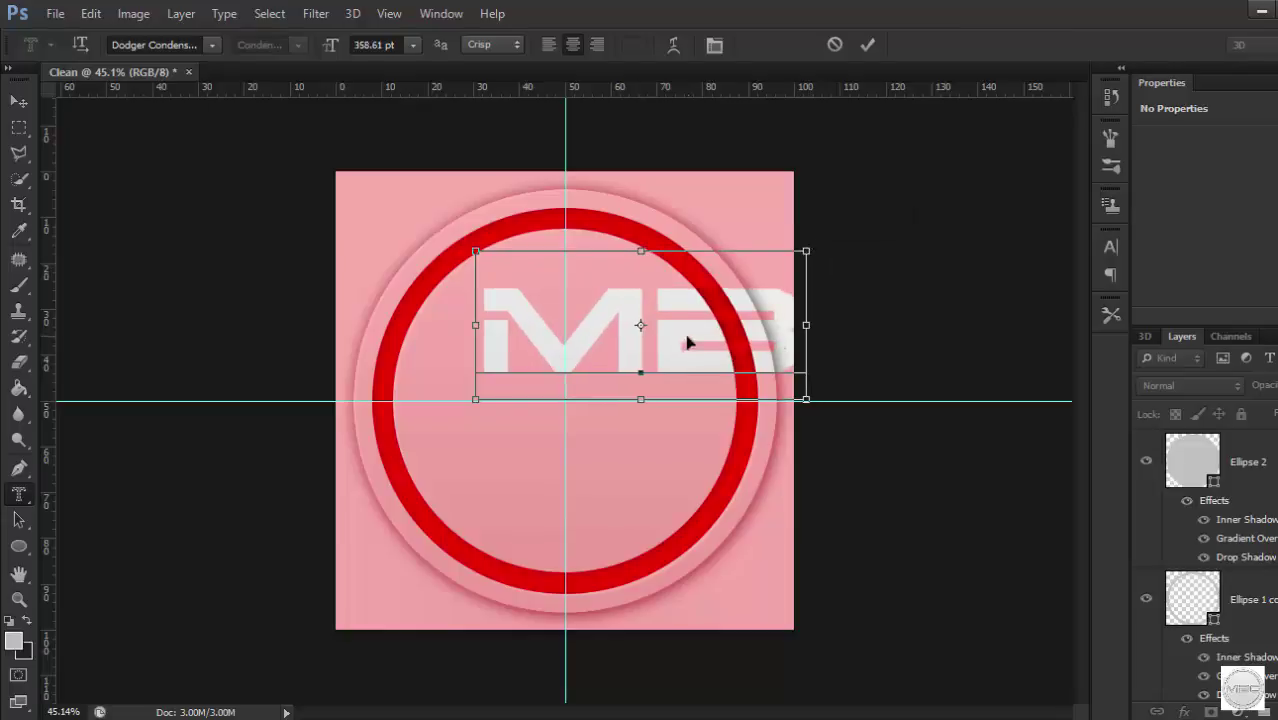
{"action": "left_click_drag", "start_coordinate": [687, 343], "coordinate": [600, 412]}
{"action": "left_click_drag", "start_coordinate": [702, 319], "coordinate": [752, 312]}
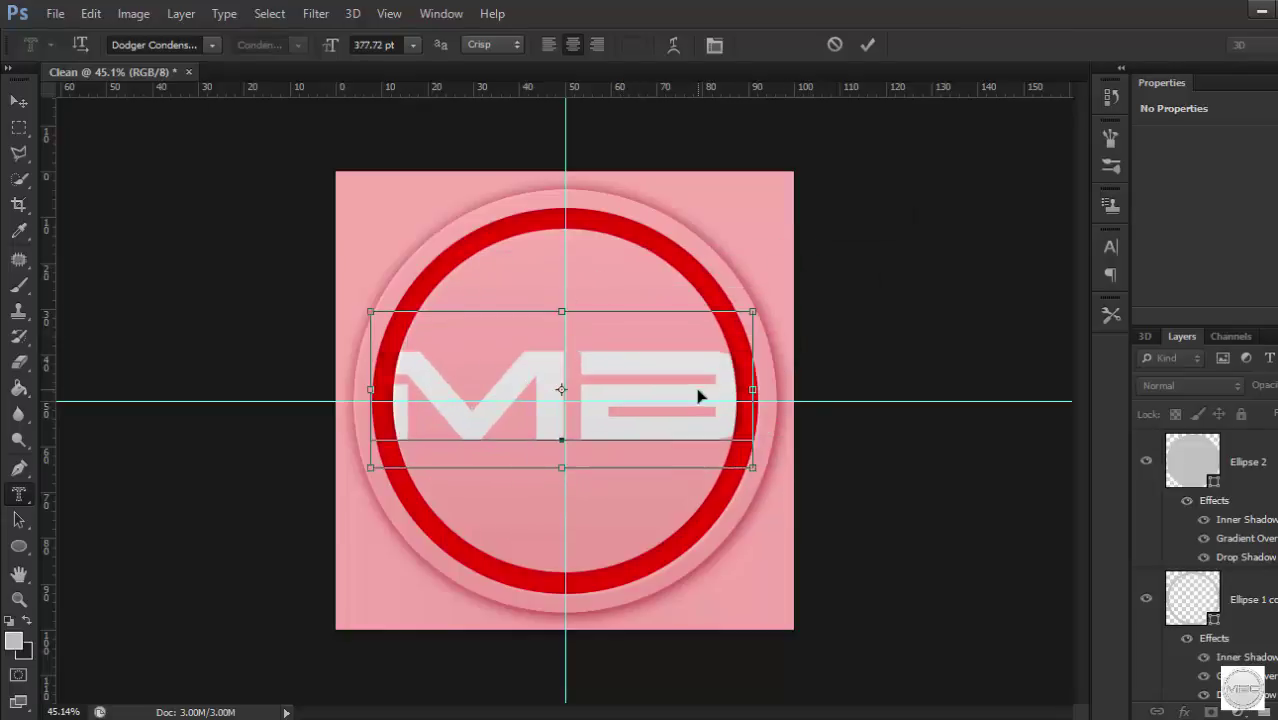
{"action": "mouse_move", "coordinate": [698, 396]}
{"action": "left_mouse_down"}
{"action": "mouse_move", "coordinate": [659, 406]}
{"action": "mouse_move", "coordinate": [668, 392]}
{"action": "left_mouse_up"}
{"action": "left_click_drag", "start_coordinate": [743, 320], "coordinate": [752, 317]}
{"action": "left_click_drag", "start_coordinate": [685, 388], "coordinate": [688, 392]}
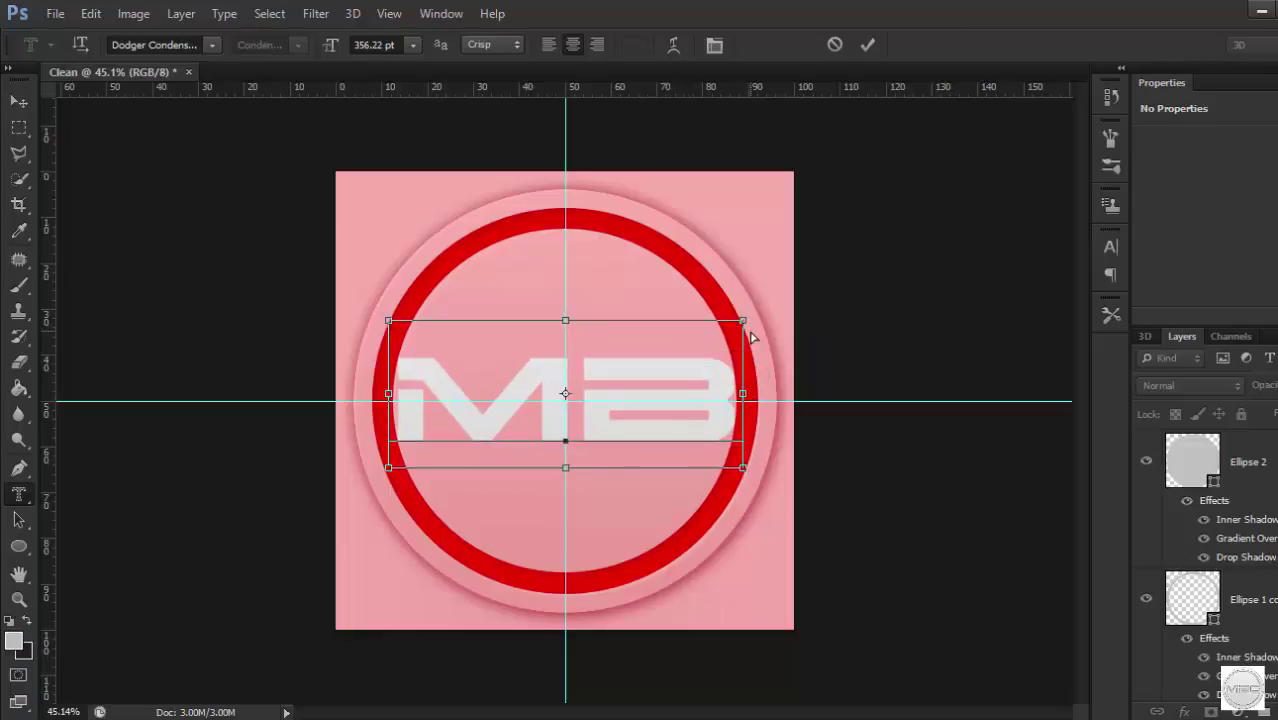
Fine-tune MB at about 380 pt, then discard it and start new type-mask text.
{"action": "left_click_drag", "start_coordinate": [743, 321], "coordinate": [750, 314]}
{"action": "left_click_drag", "start_coordinate": [675, 402], "coordinate": [678, 405]}
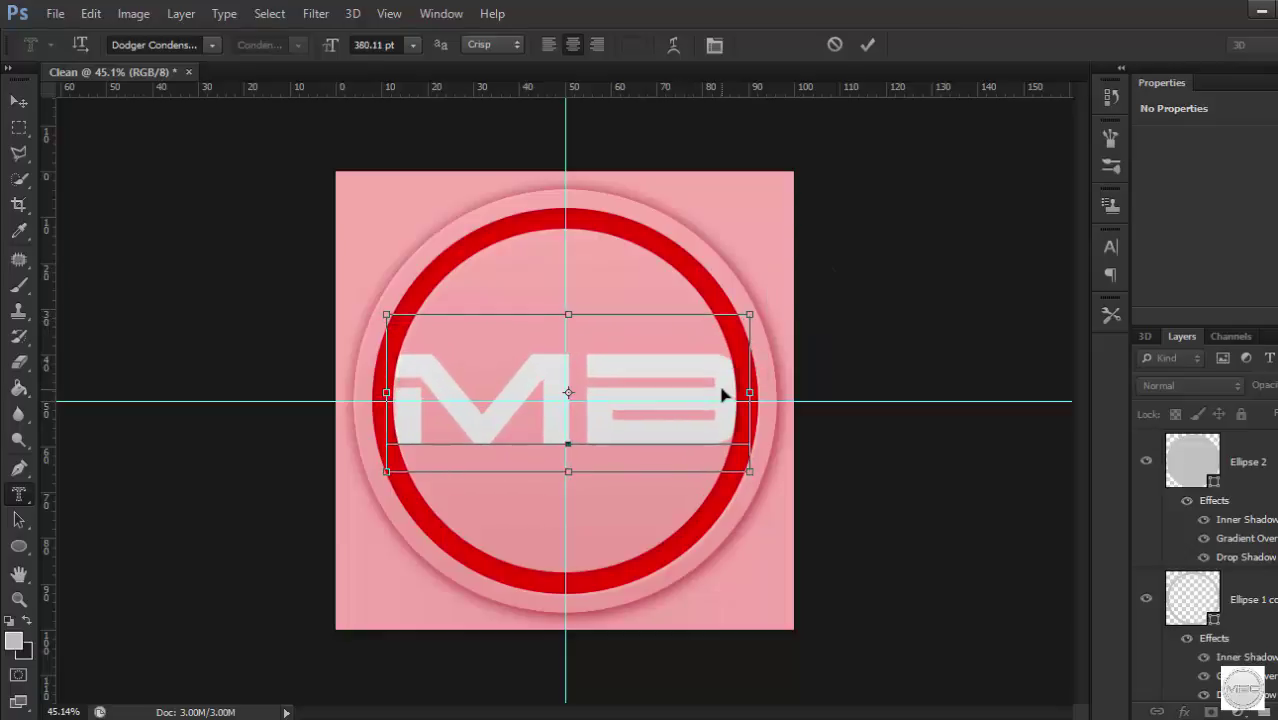
{"action": "left_click_drag", "start_coordinate": [749, 315], "coordinate": [745, 322]}
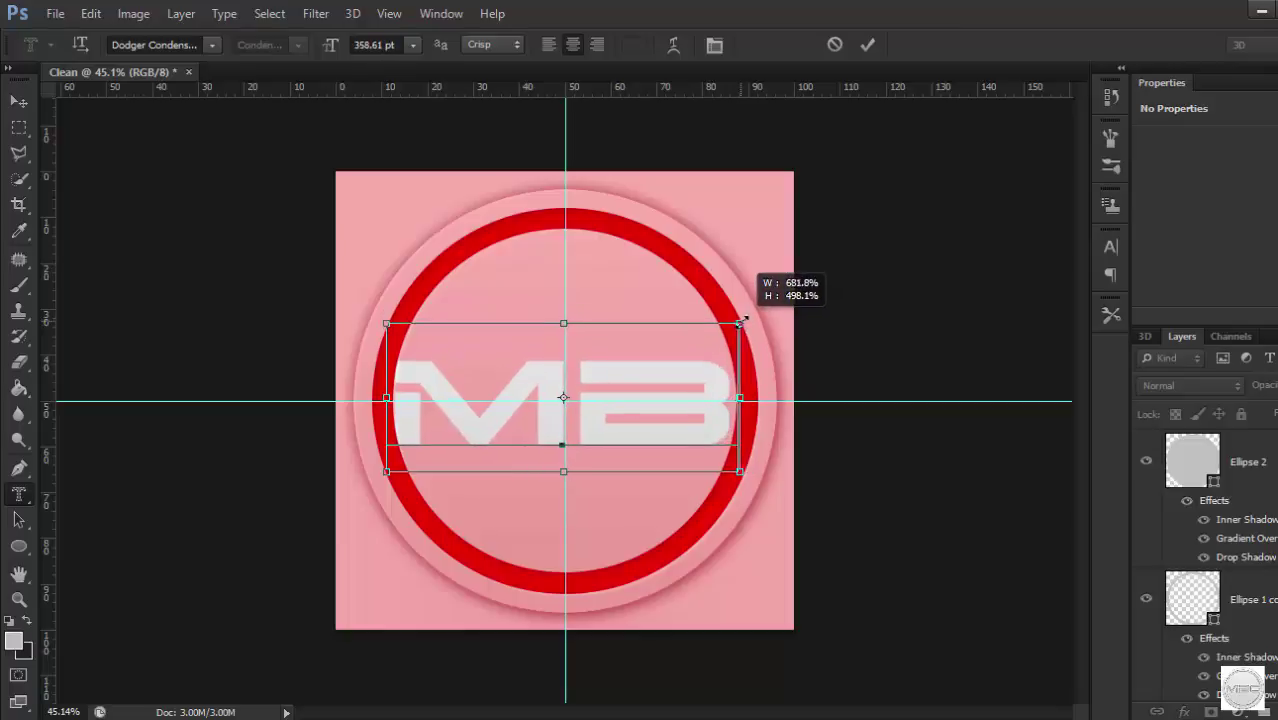
{"action": "left_click_drag", "start_coordinate": [660, 410], "coordinate": [665, 419]}
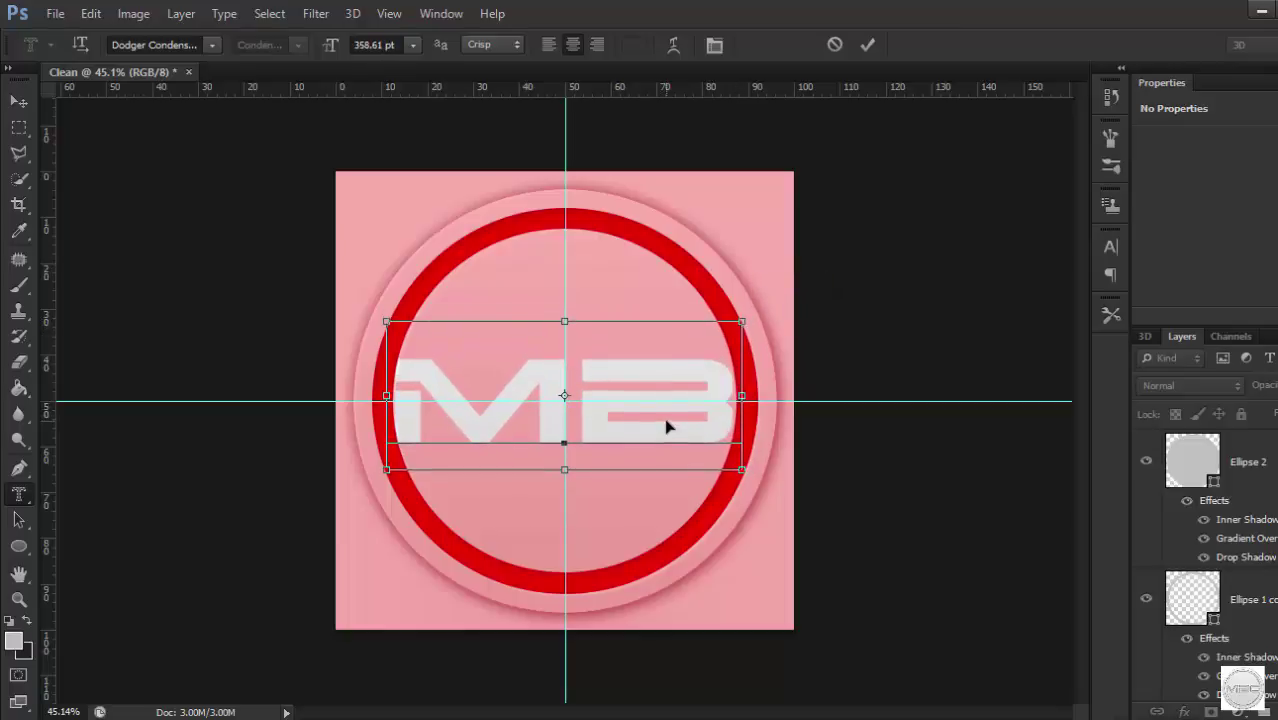
{"action": "key", "text": "Escape"}
{"action": "left_click", "coordinate": [623, 405]}
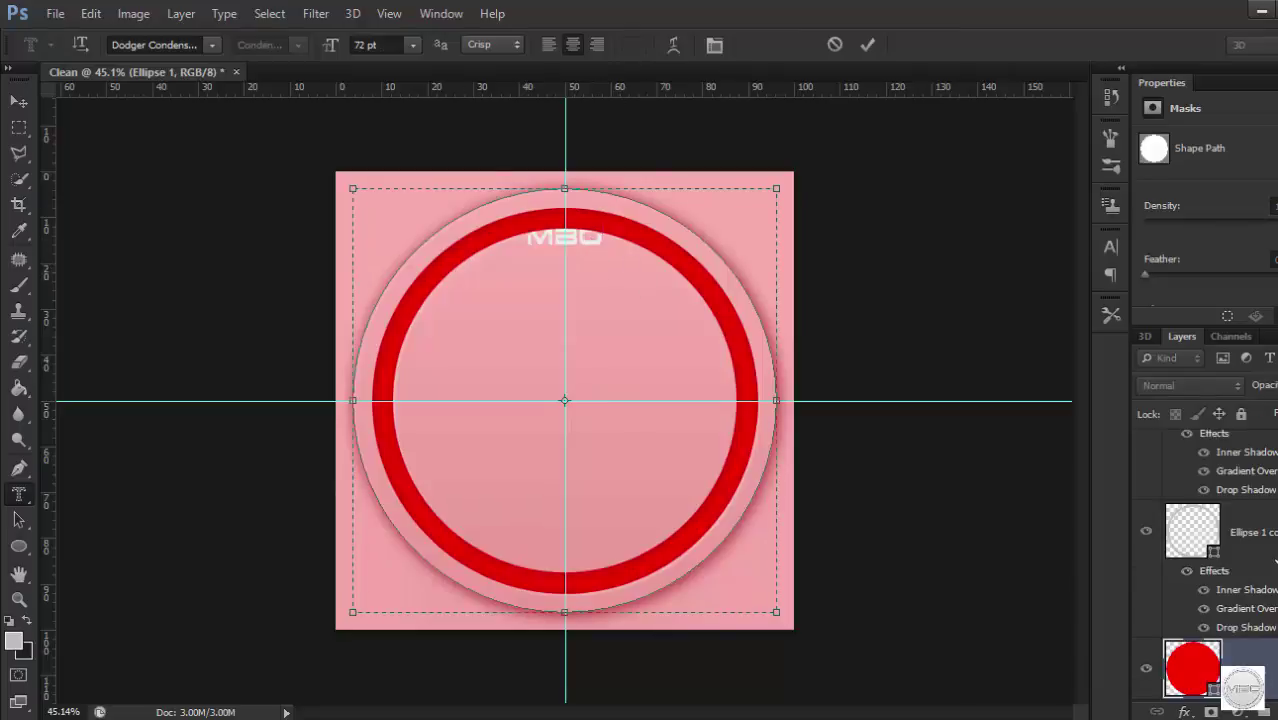
Enlarge the MBG mask text to 285 pt and move it to the badge centre.
{"action": "key", "text": "ctrl+a"}
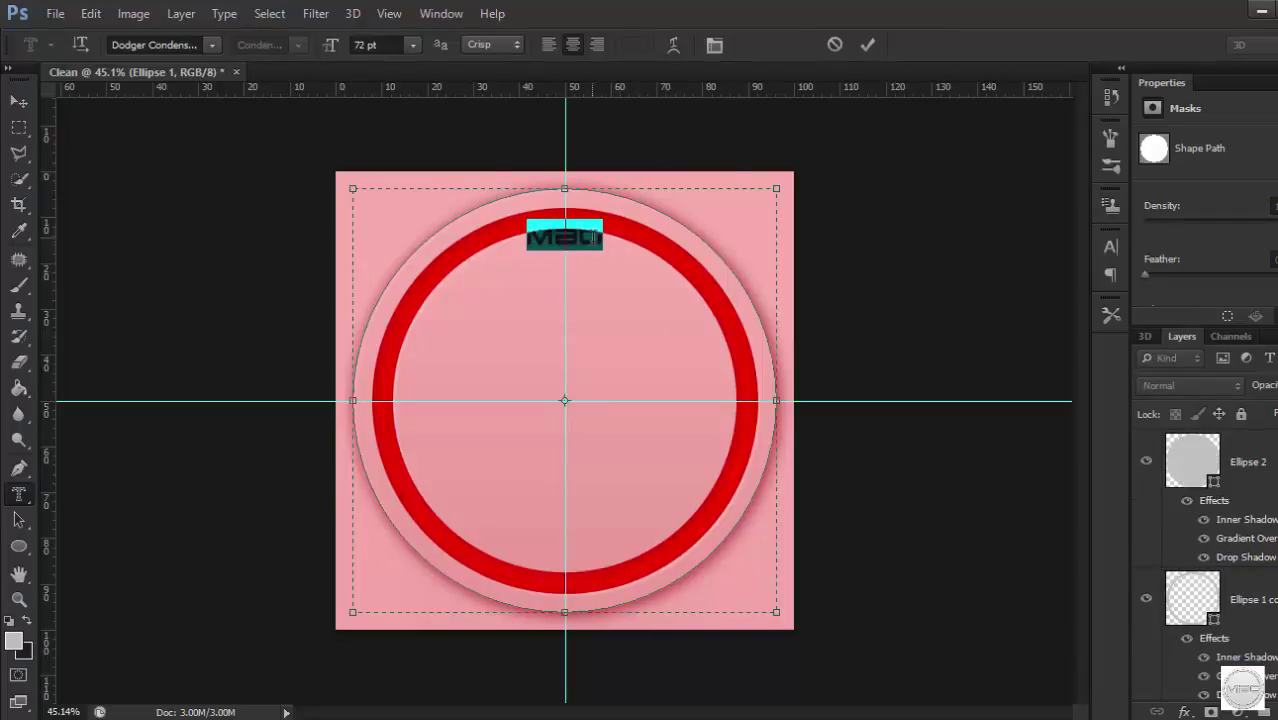
{"action": "left_click_drag", "start_coordinate": [601, 238], "coordinate": [590, 410]}
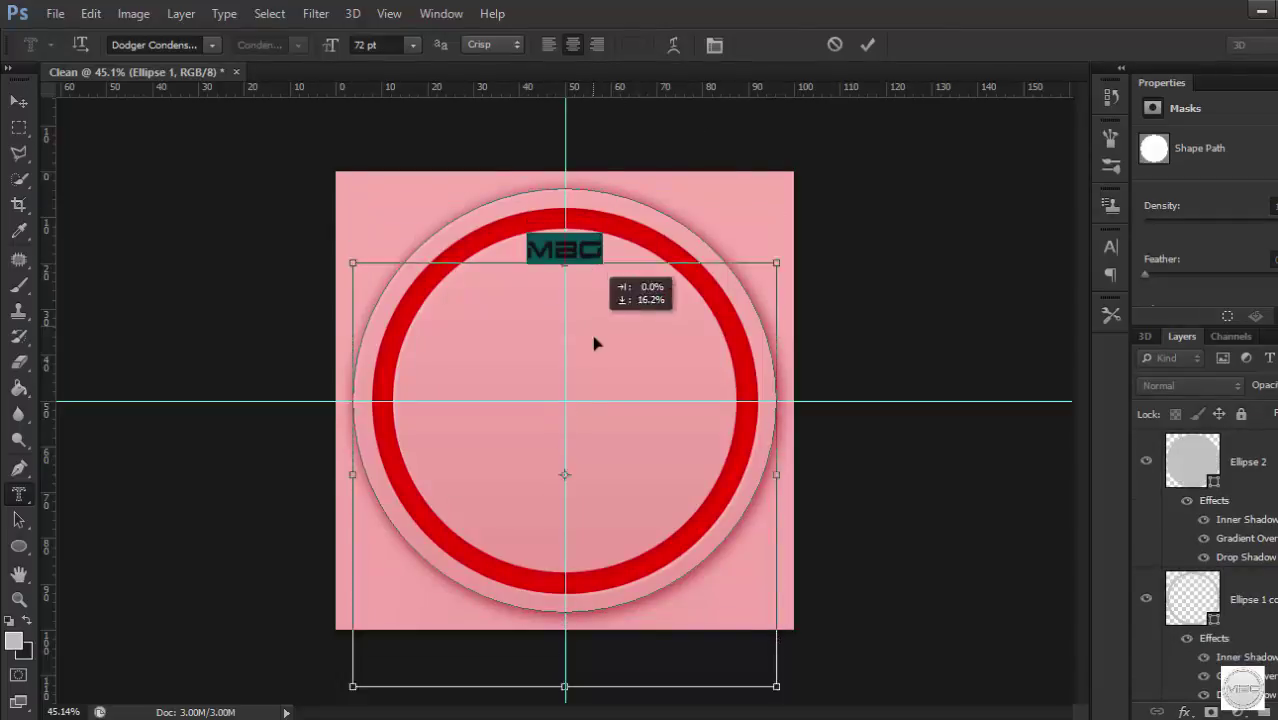
{"action": "left_click", "coordinate": [398, 45]}
{"action": "type", "text": "285"}
{"action": "key", "text": "Return"}
{"action": "left_click_drag", "start_coordinate": [590, 535], "coordinate": [604, 362]}
Raise the MBG text to 365 pt, commit it, and mask the gray circle with it.
{"action": "type", "text": "365"}
{"action": "key", "text": "Return"}
{"action": "left_click", "coordinate": [368, 45]}
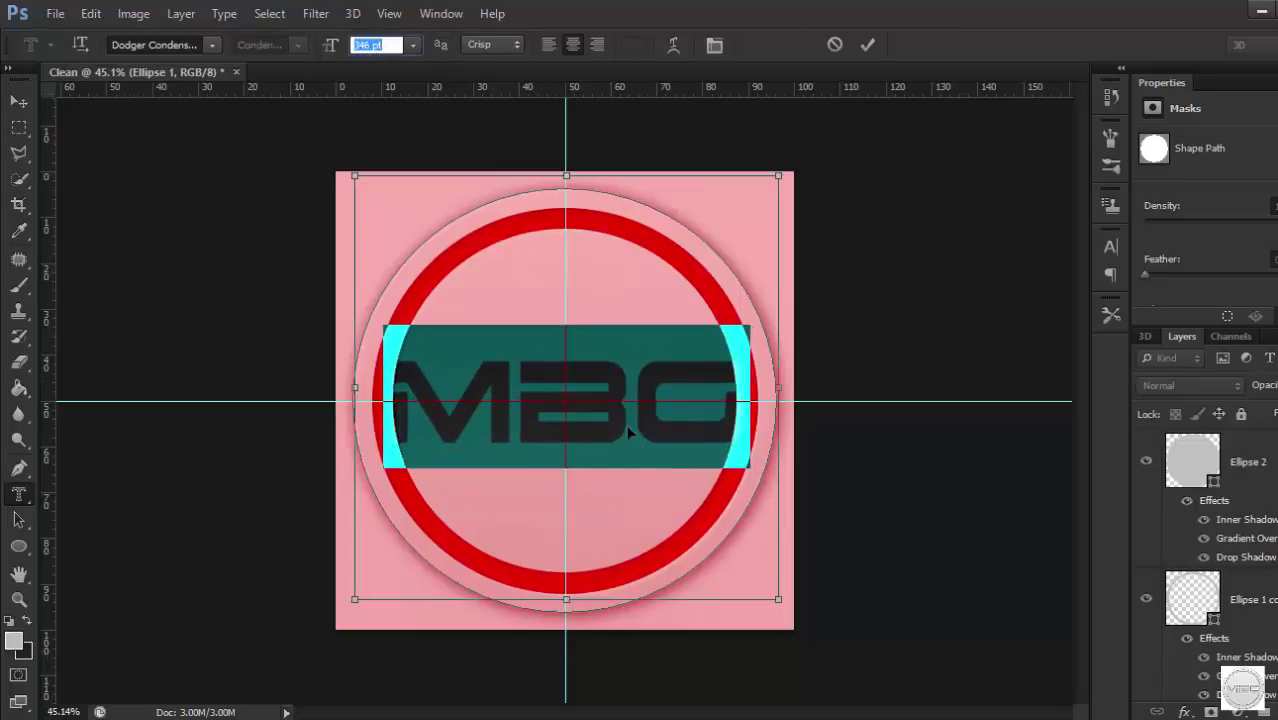
{"action": "left_click_drag", "start_coordinate": [626, 424], "coordinate": [626, 426]}
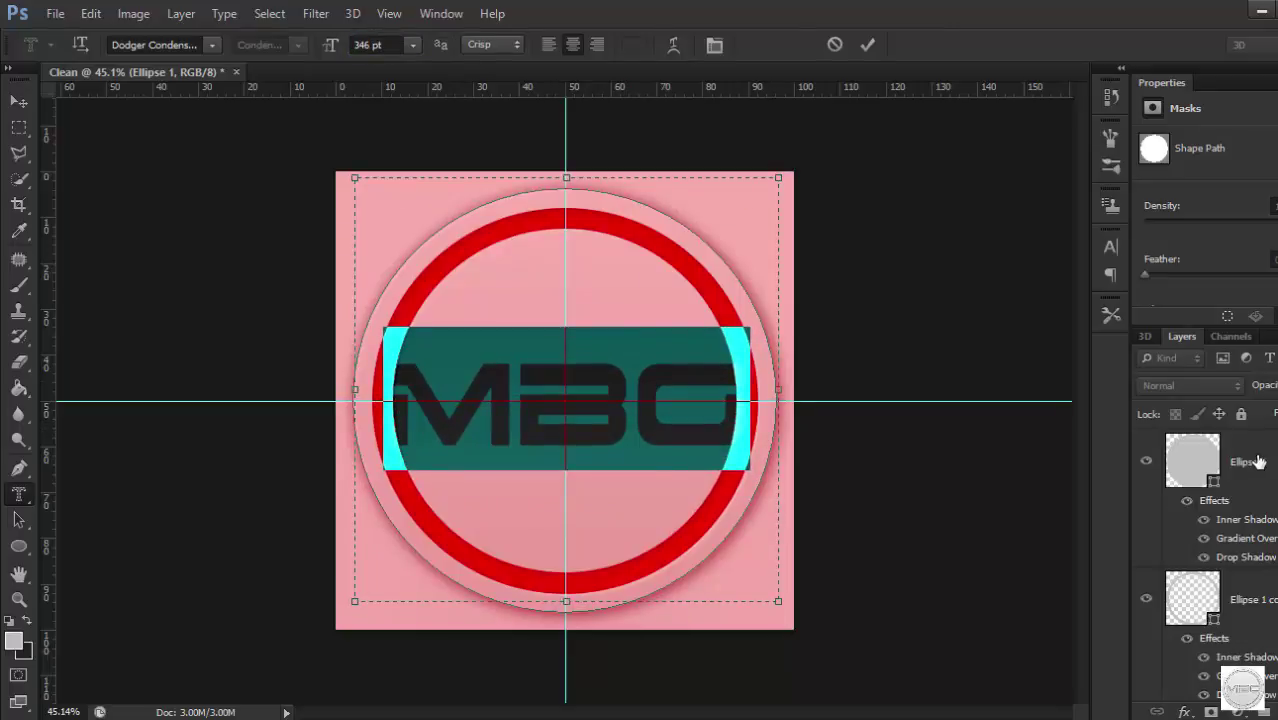
{"action": "left_click", "coordinate": [1258, 461]}
{"action": "left_click", "coordinate": [1211, 711]}
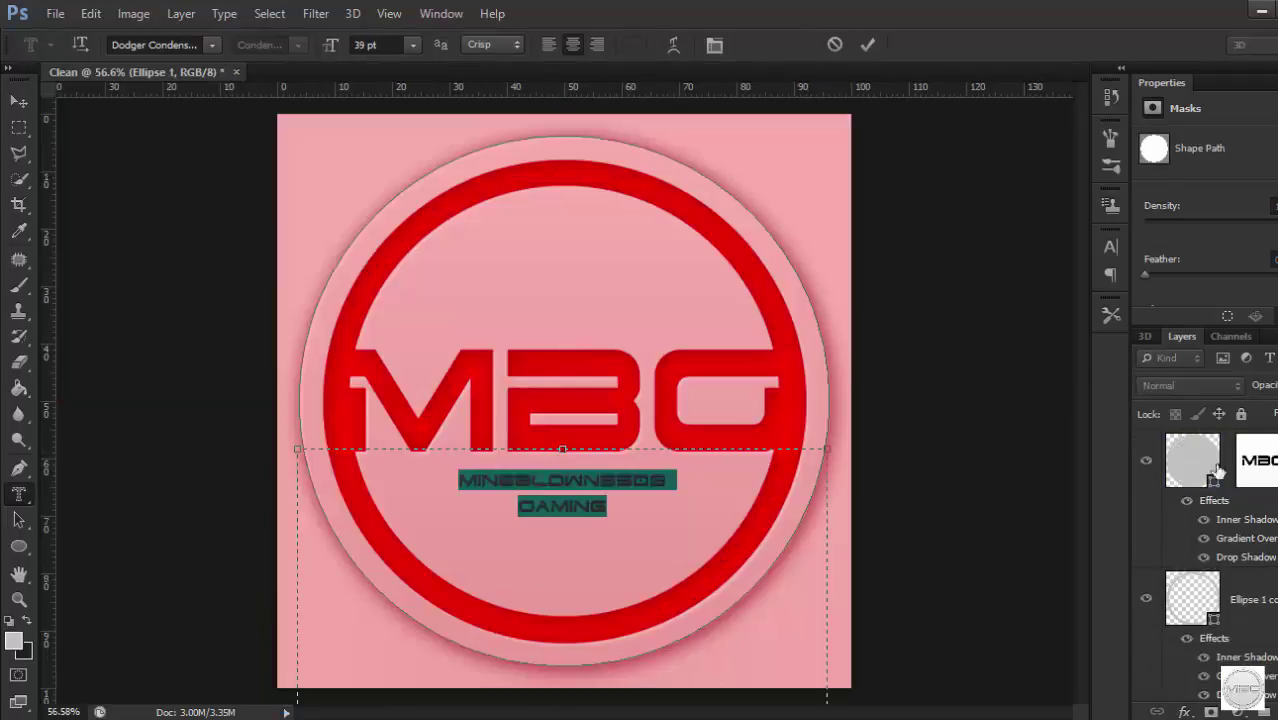
Add a layer mask to the red Ellipse 1 layer.
{"action": "left_click", "coordinate": [1192, 460]}
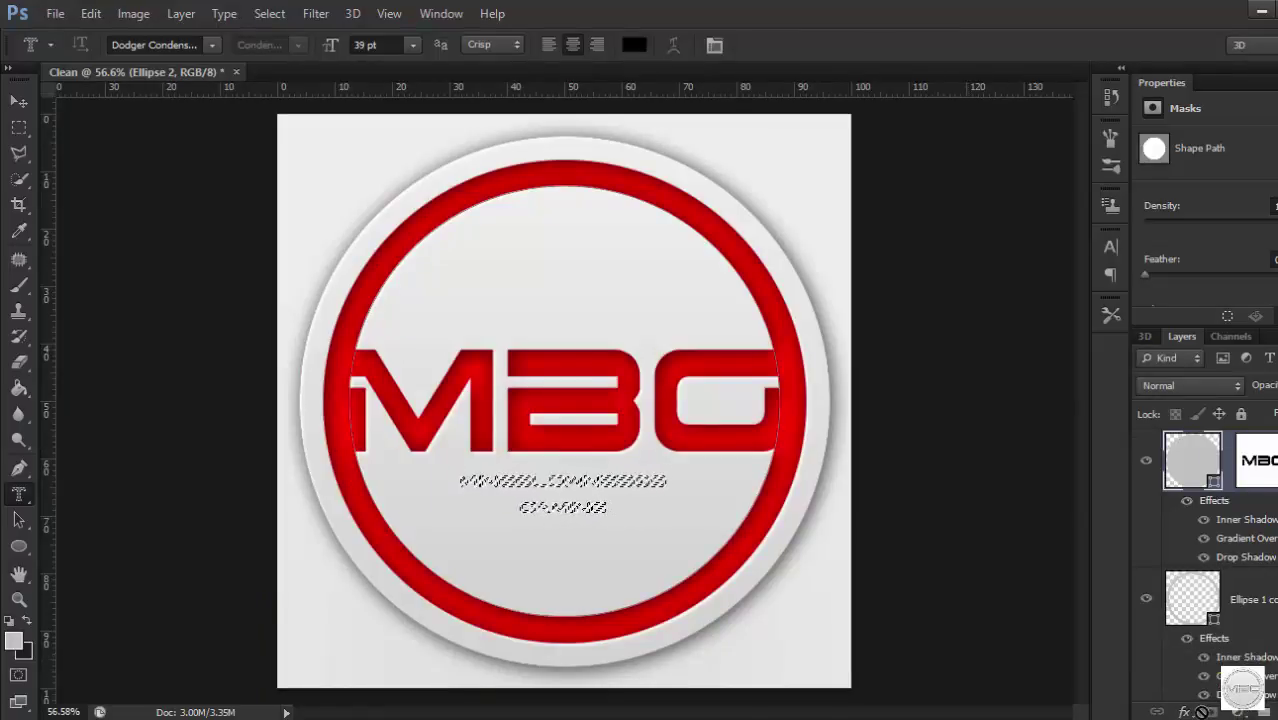
{"action": "key", "text": "alt+bracketleft"}
{"action": "key", "text": "alt+bracketleft"}
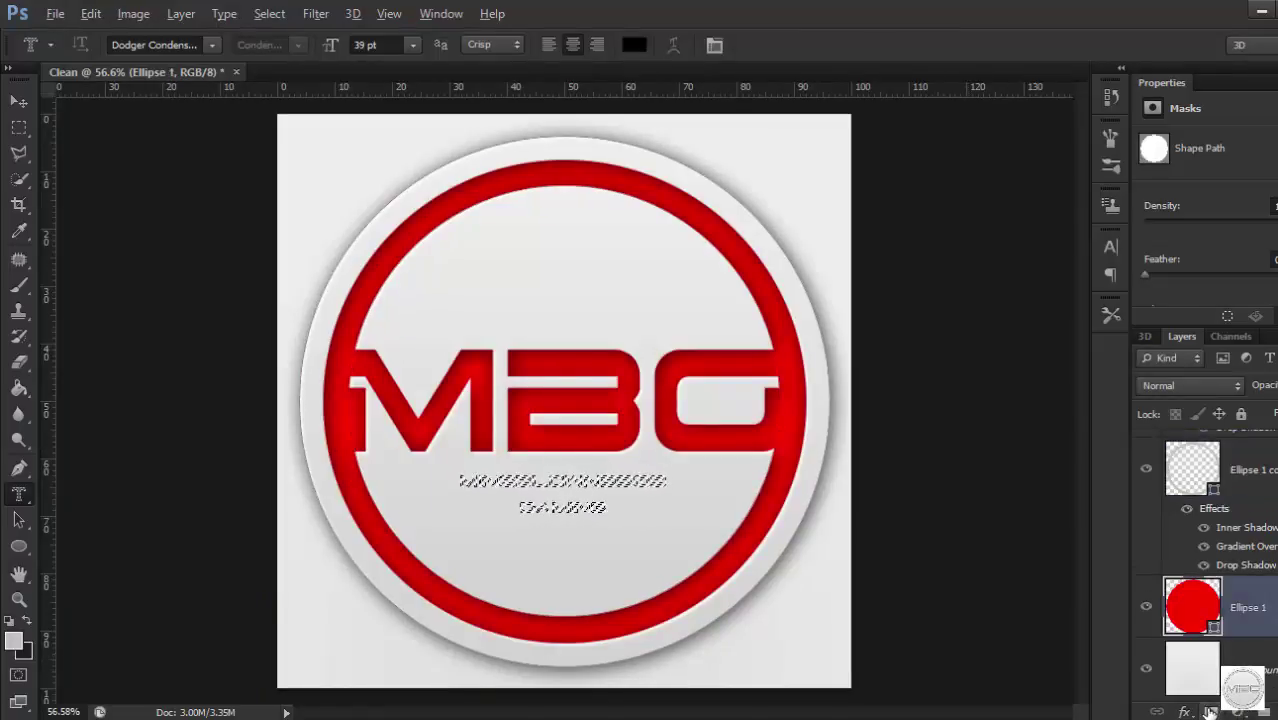
{"action": "scroll", "coordinate": [1210, 600], "scroll_direction": "up", "scroll_amount": 3}
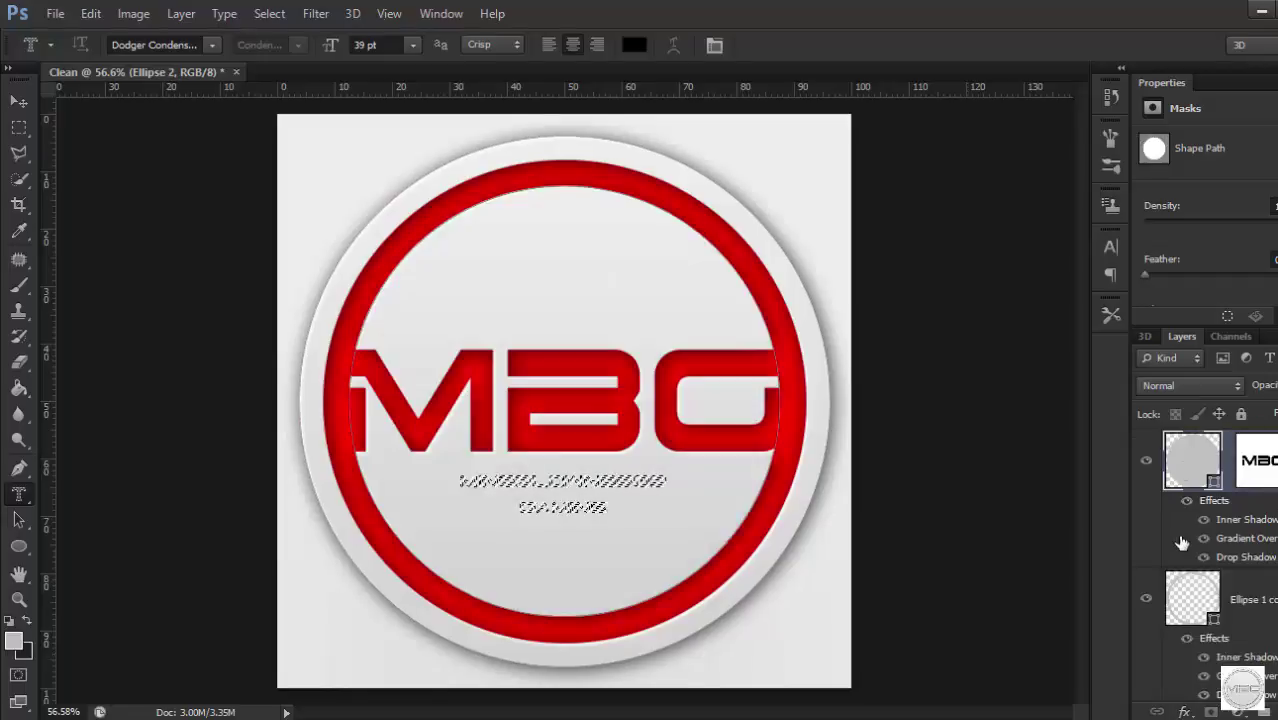
{"action": "left_click", "coordinate": [1209, 711]}
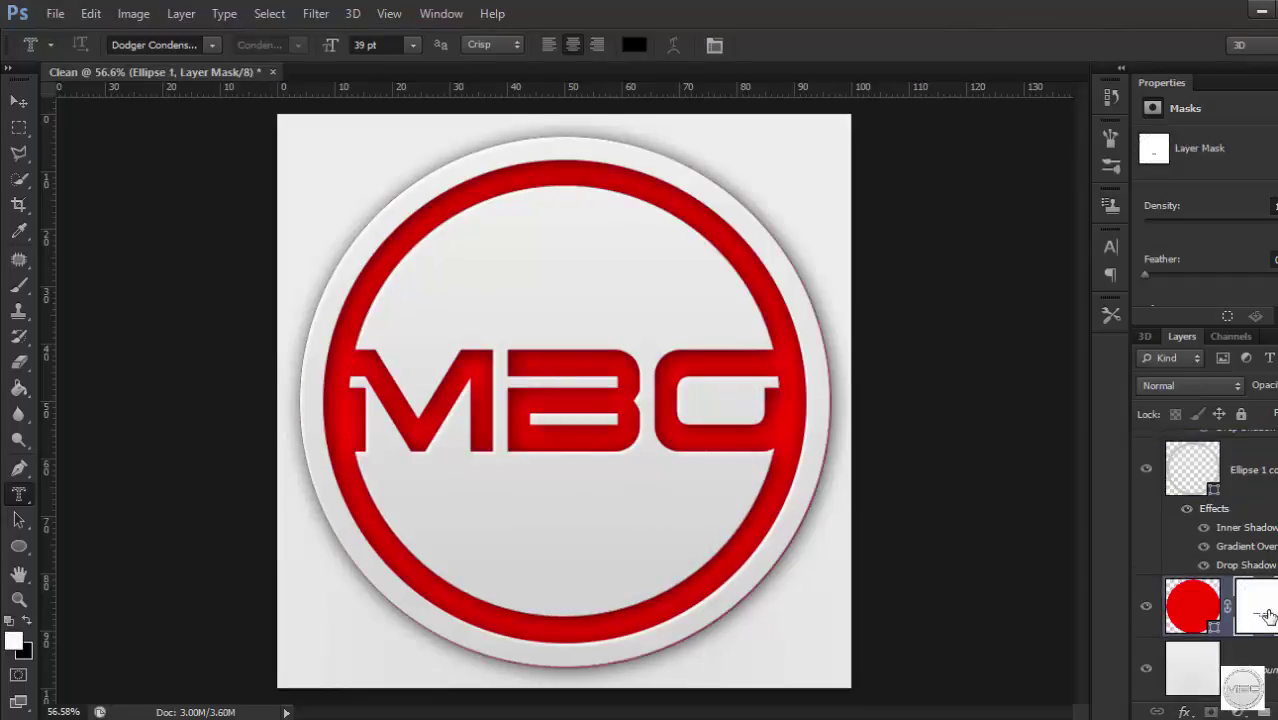
Attempt a delete, dismiss the not-editable errors, and toggle the gray circle's layer effects.
{"action": "scroll", "coordinate": [1240, 613], "scroll_direction": "up", "scroll_amount": 3}
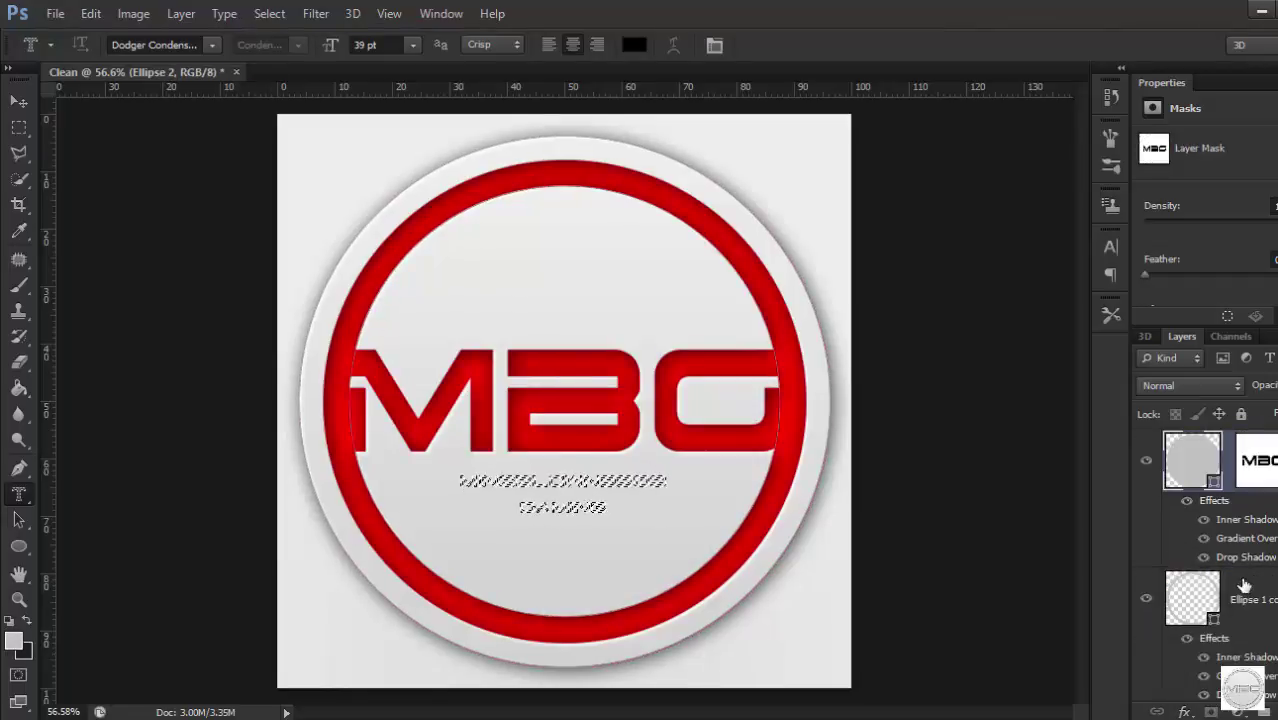
{"action": "key", "text": "Delete"}
{"action": "key", "text": "Return"}
{"action": "left_click", "coordinate": [1187, 500]}
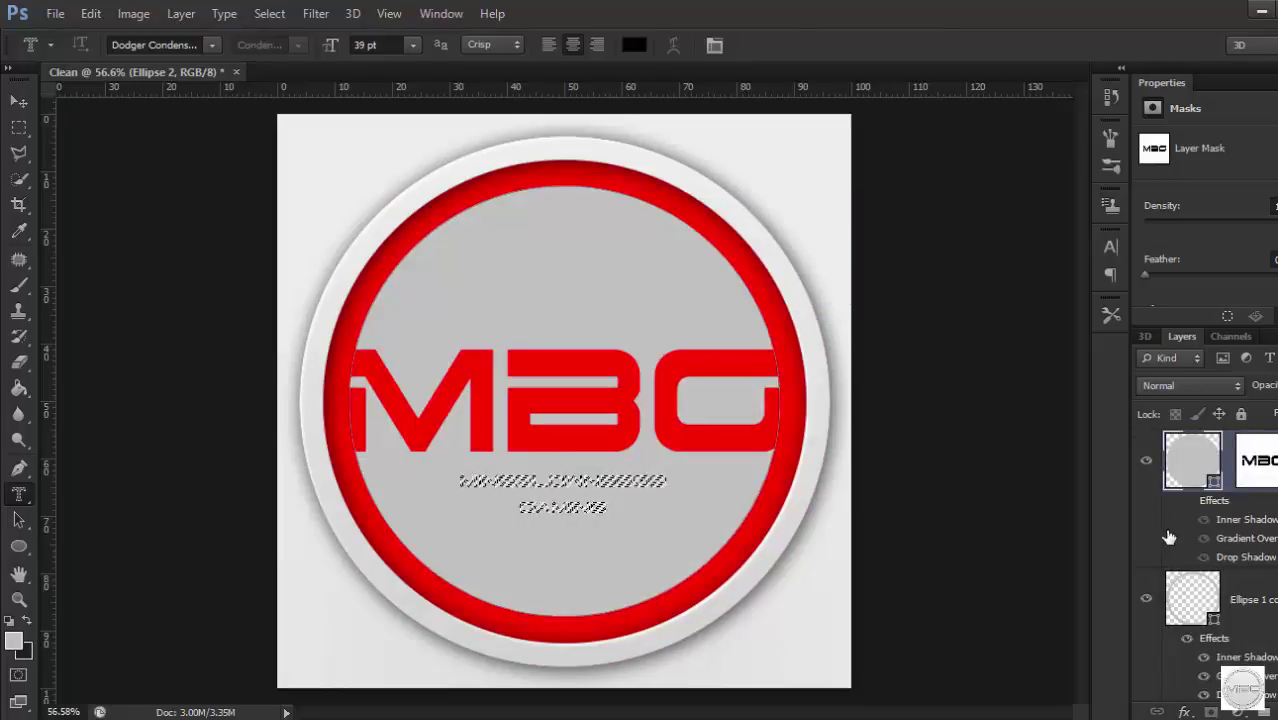
{"action": "left_click", "coordinate": [1187, 500]}
{"action": "key", "text": "Delete"}
{"action": "key", "text": "Return"}
Zoom out slightly and target the gray Ellipse 2 circle's layer mask.
{"action": "key", "text": "ctrl+minus"}
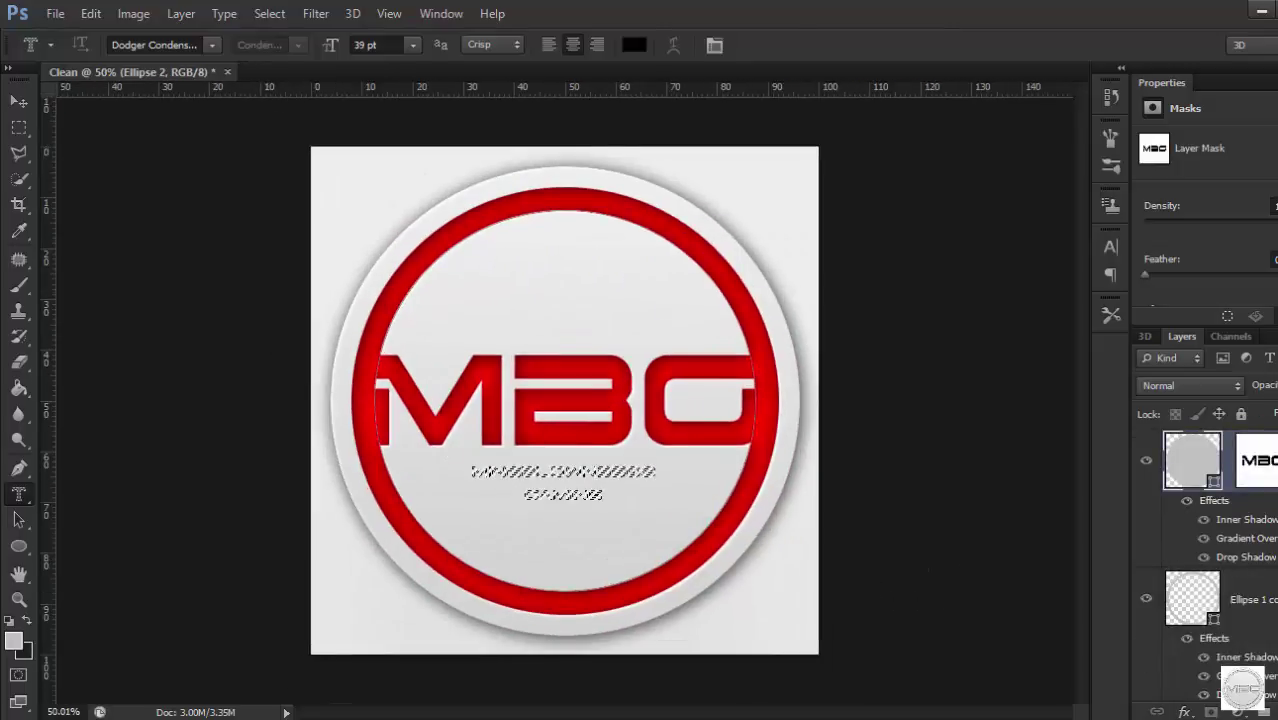
{"action": "key", "text": "alt+bracketleft"}
{"action": "key", "text": "alt+bracketleft"}
{"action": "key", "text": "alt+bracketright"}
{"action": "key", "text": "alt+bracketright"}
{"action": "key", "text": "Delete"}
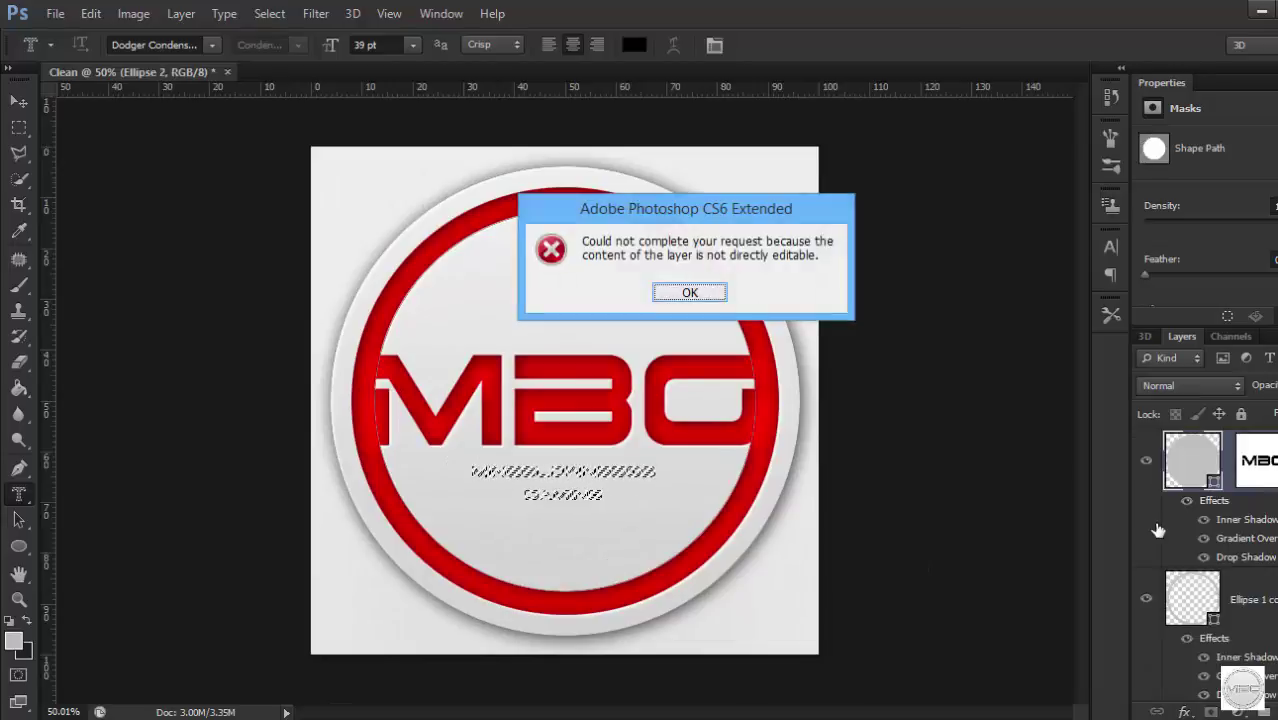
{"action": "key", "text": "Return"}
{"action": "left_click", "coordinate": [1254, 463]}
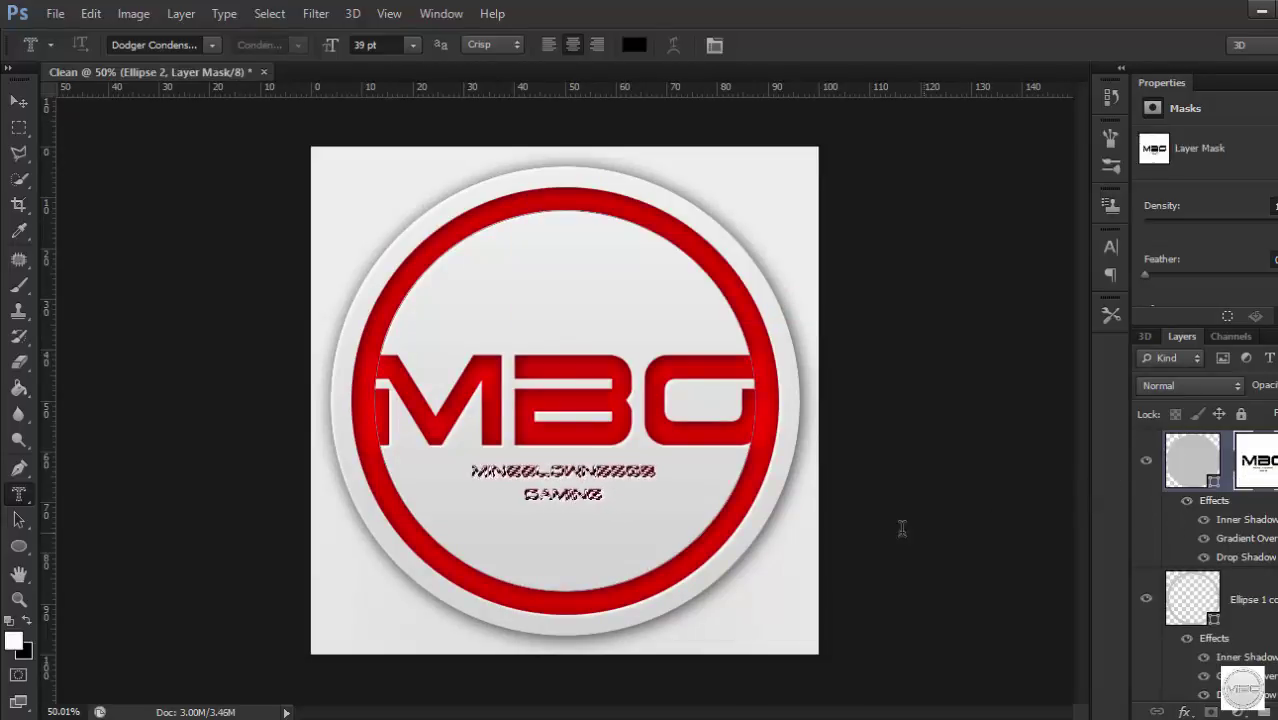
Nudge the MBG lettering down about 7 px.
{"action": "key", "text": "v"}
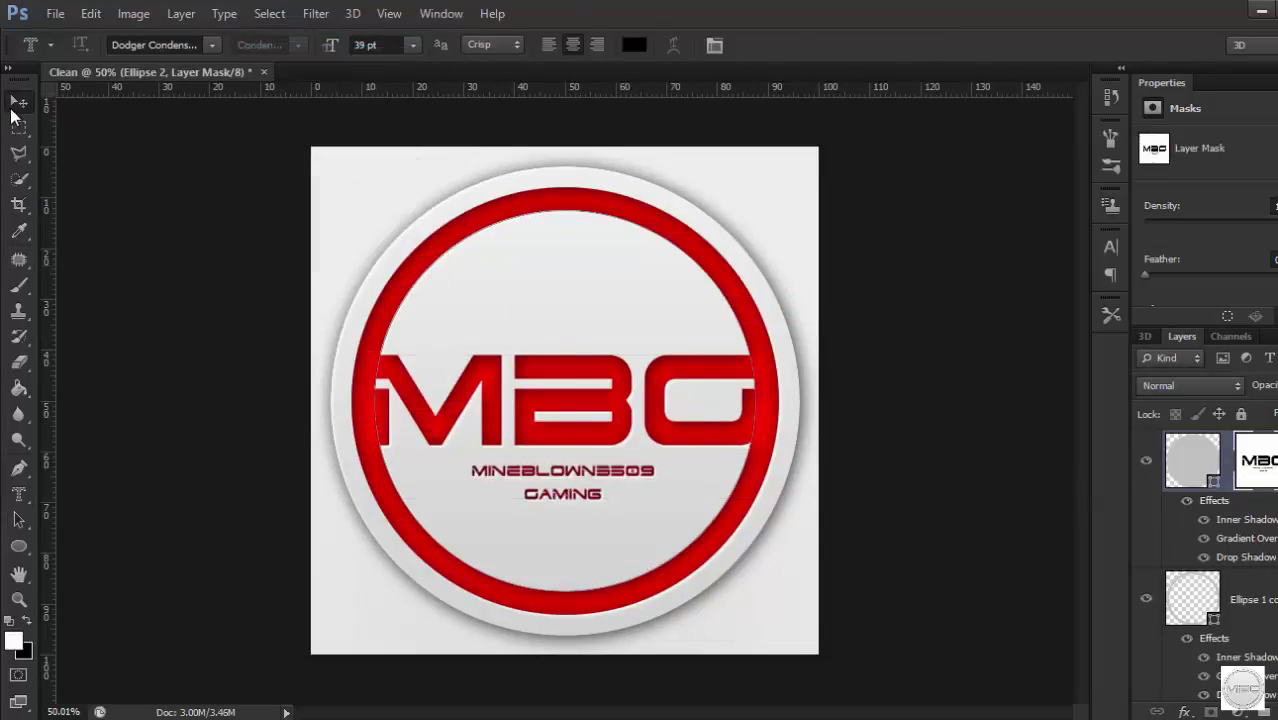
{"action": "left_click_drag", "start_coordinate": [636, 440], "coordinate": [640, 447]}
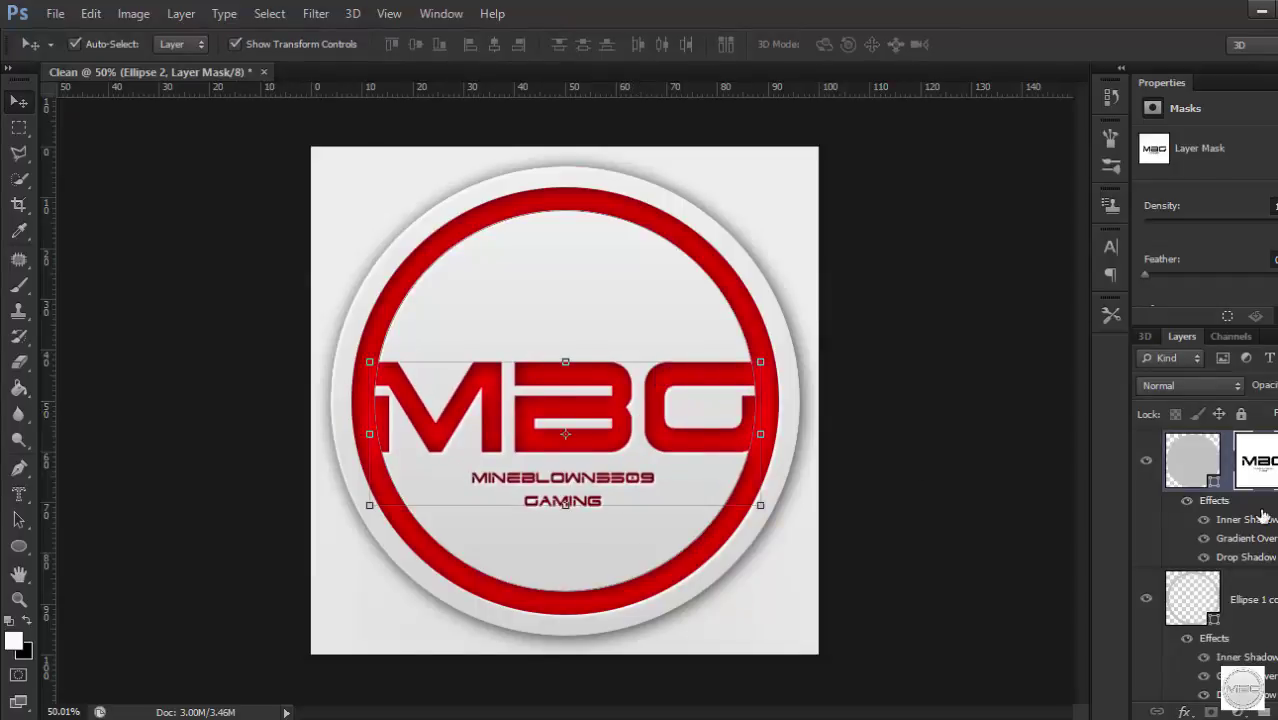
{"action": "scroll", "coordinate": [1255, 472], "scroll_direction": "up", "scroll_amount": 2}
Select a thin strip across the letters' top, move it below them and stretch its height.
{"action": "left_click", "coordinate": [18, 128]}
{"action": "scroll", "coordinate": [385, 343], "scroll_direction": "up", "scroll_amount": 2}
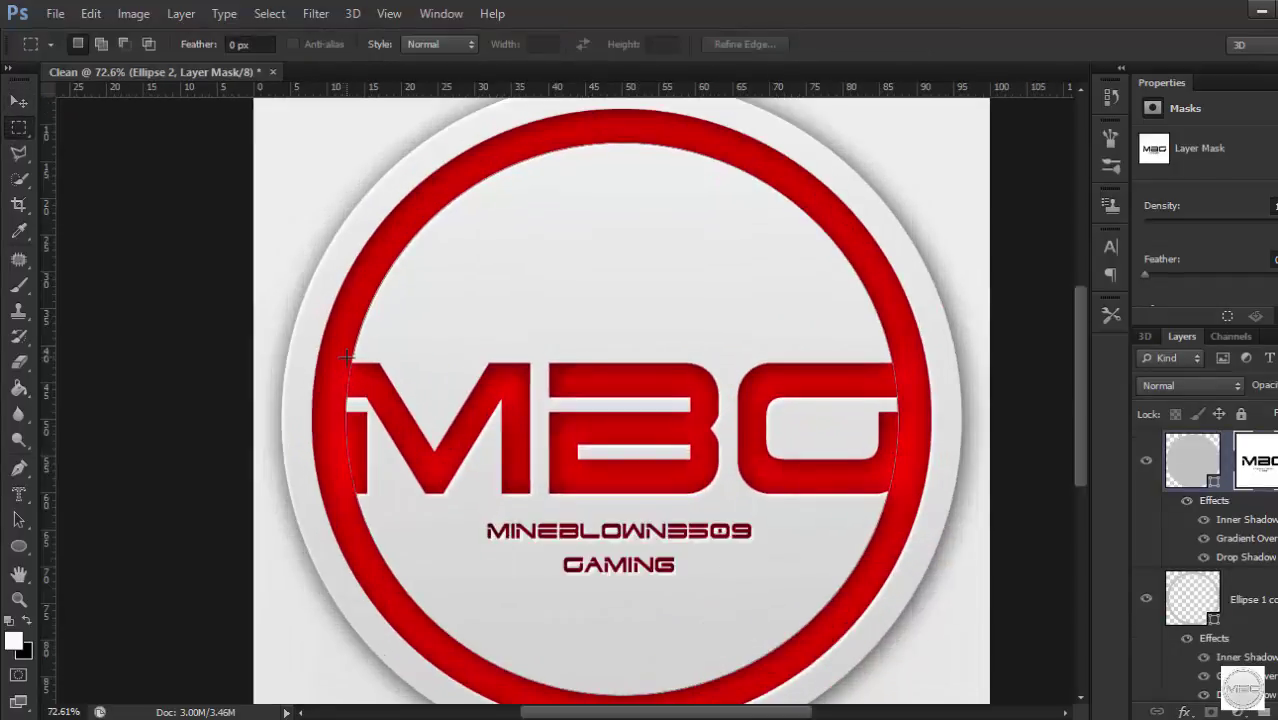
{"action": "left_click_drag", "start_coordinate": [348, 355], "coordinate": [905, 355]}
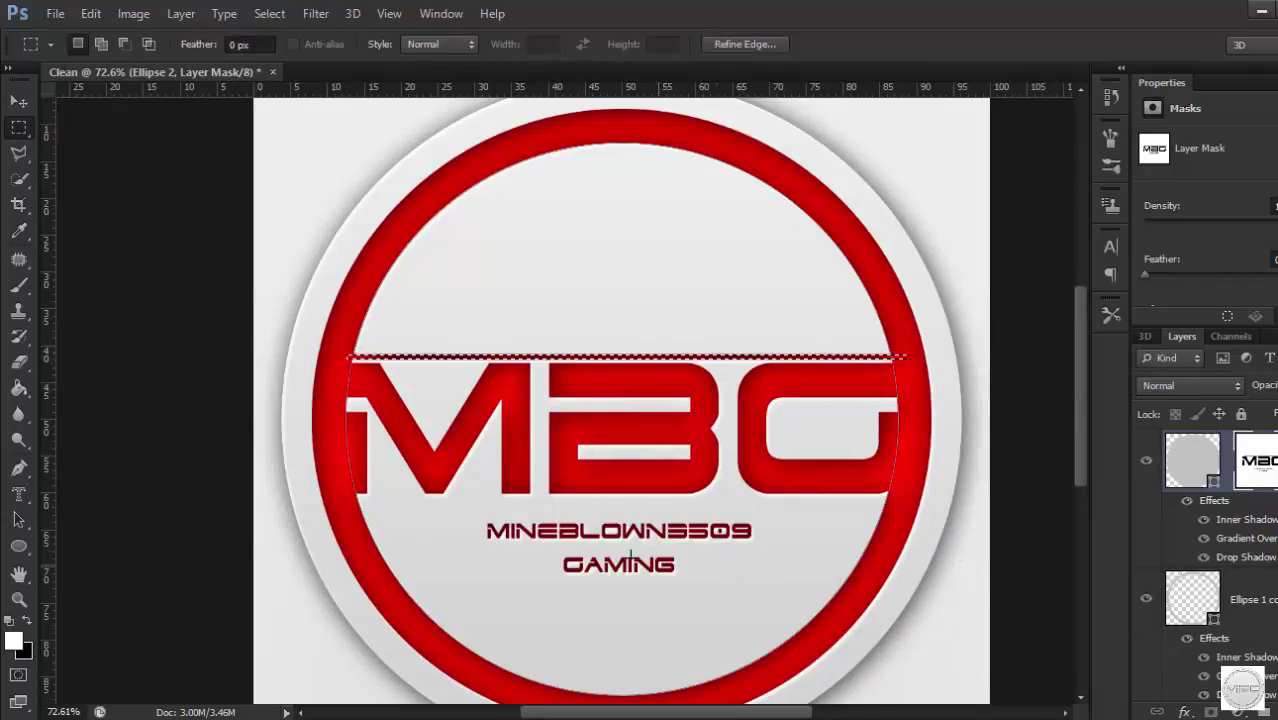
{"action": "key", "text": "v"}
{"action": "left_click_drag", "start_coordinate": [591, 370], "coordinate": [585, 507]}
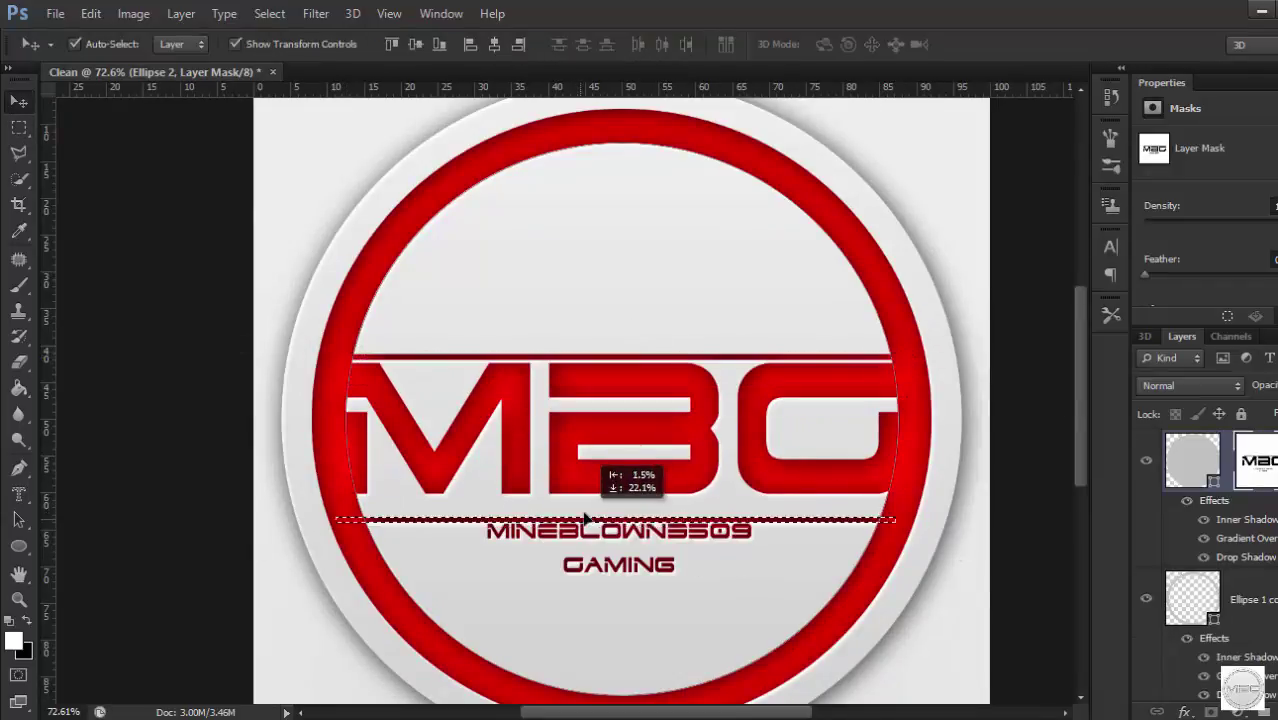
{"action": "key", "text": "ctrl+t"}
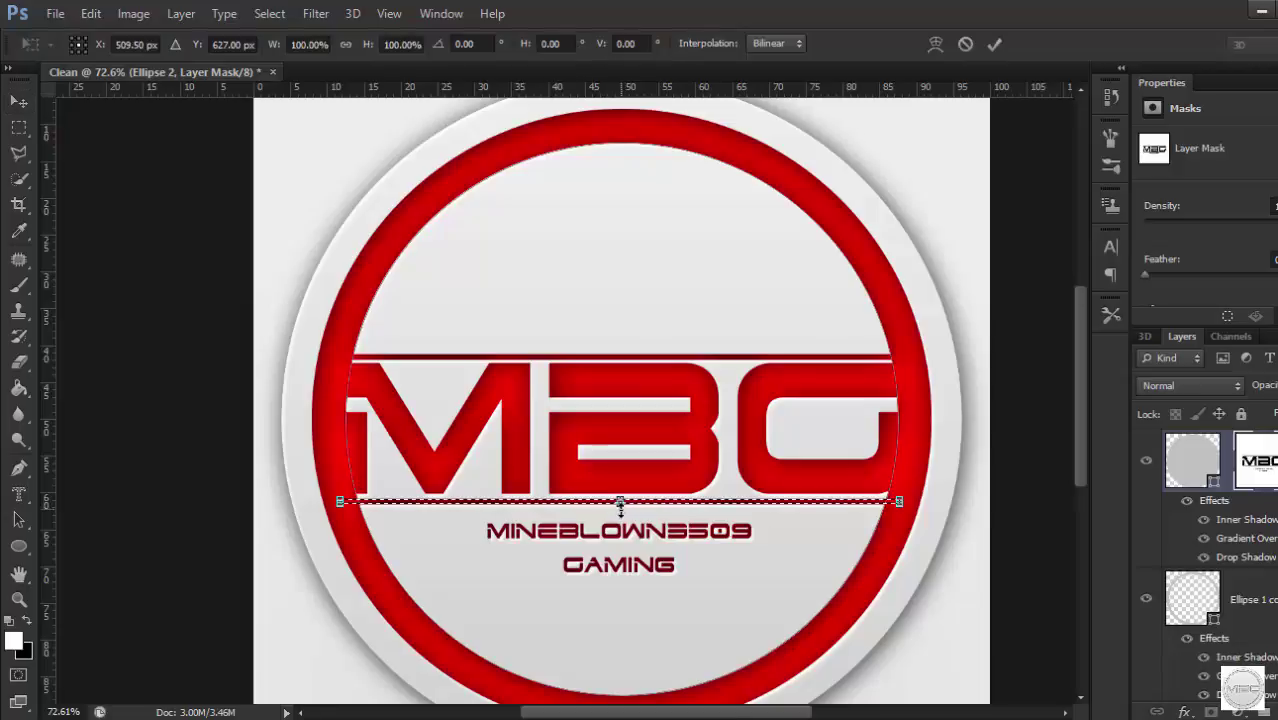
{"action": "left_click_drag", "start_coordinate": [620, 506], "coordinate": [620, 510]}
{"action": "key", "text": "Return"}
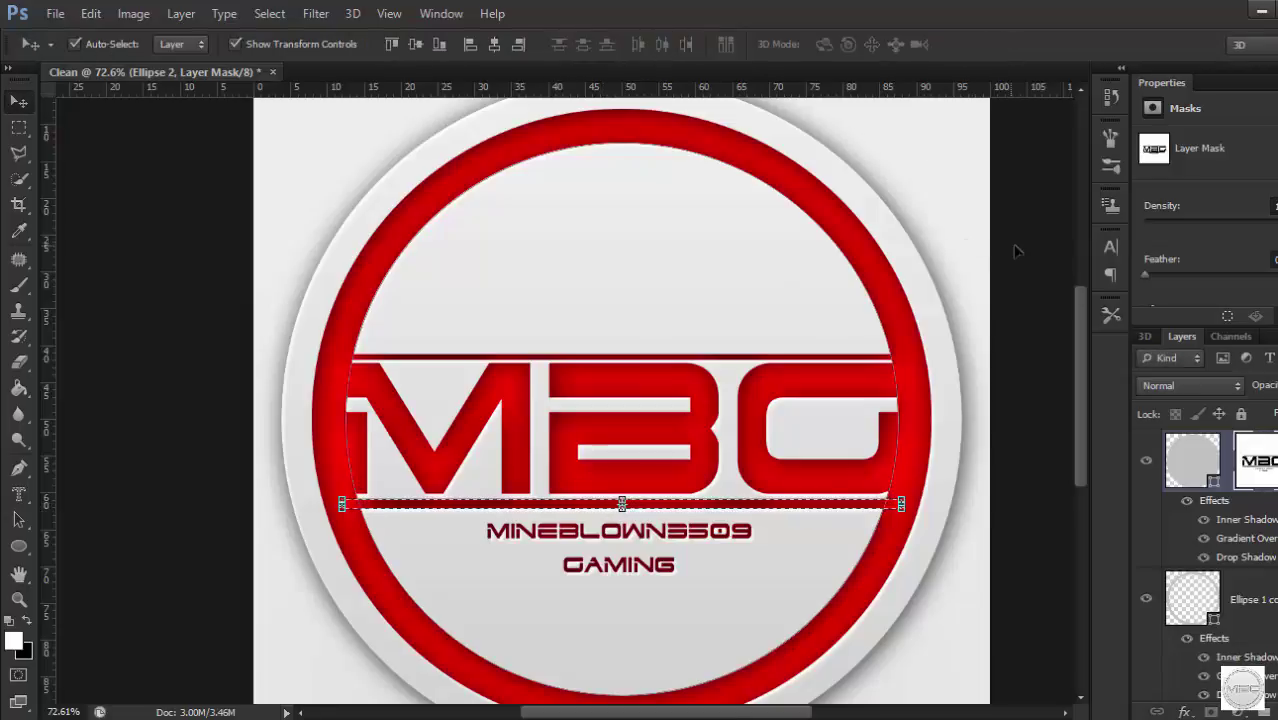
Deselect the strip and zoom out to view the whole badge.
{"action": "left_click", "coordinate": [269, 13]}
{"action": "left_click", "coordinate": [290, 58]}
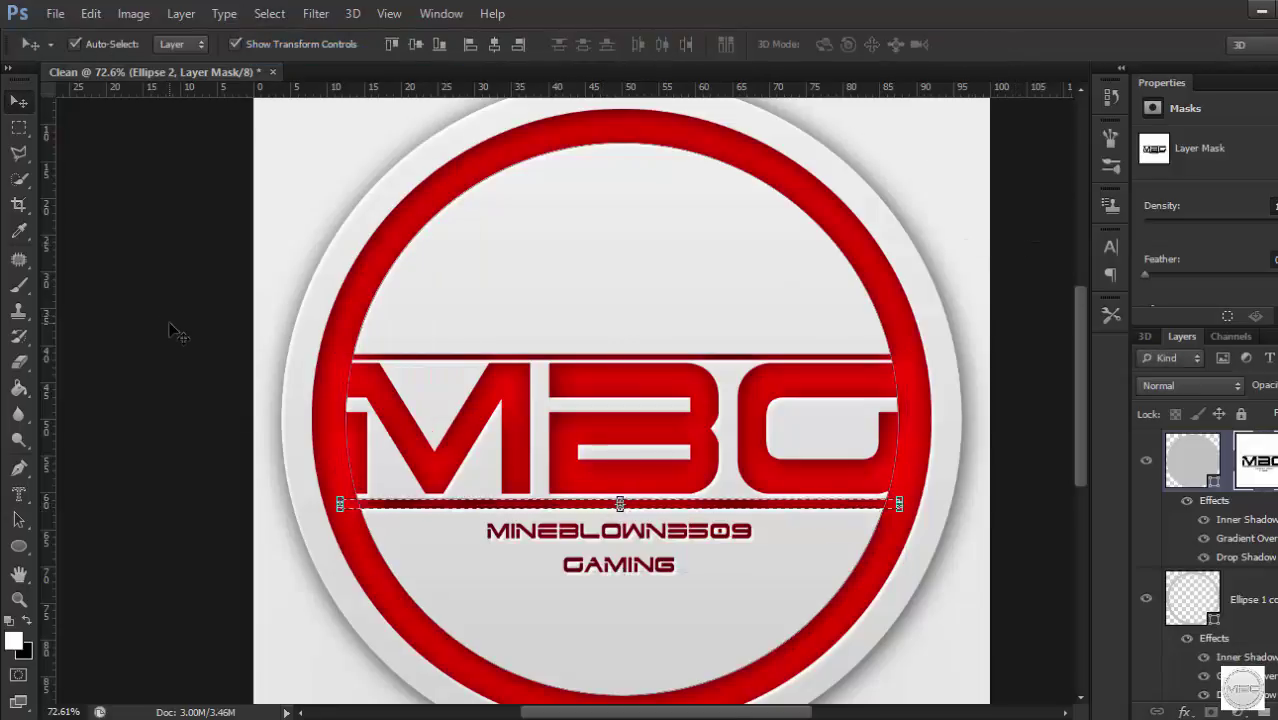
{"action": "left_click", "coordinate": [269, 13]}
{"action": "left_click", "coordinate": [300, 51]}
{"action": "scroll", "coordinate": [490, 298], "scroll_direction": "down", "scroll_amount": 3}
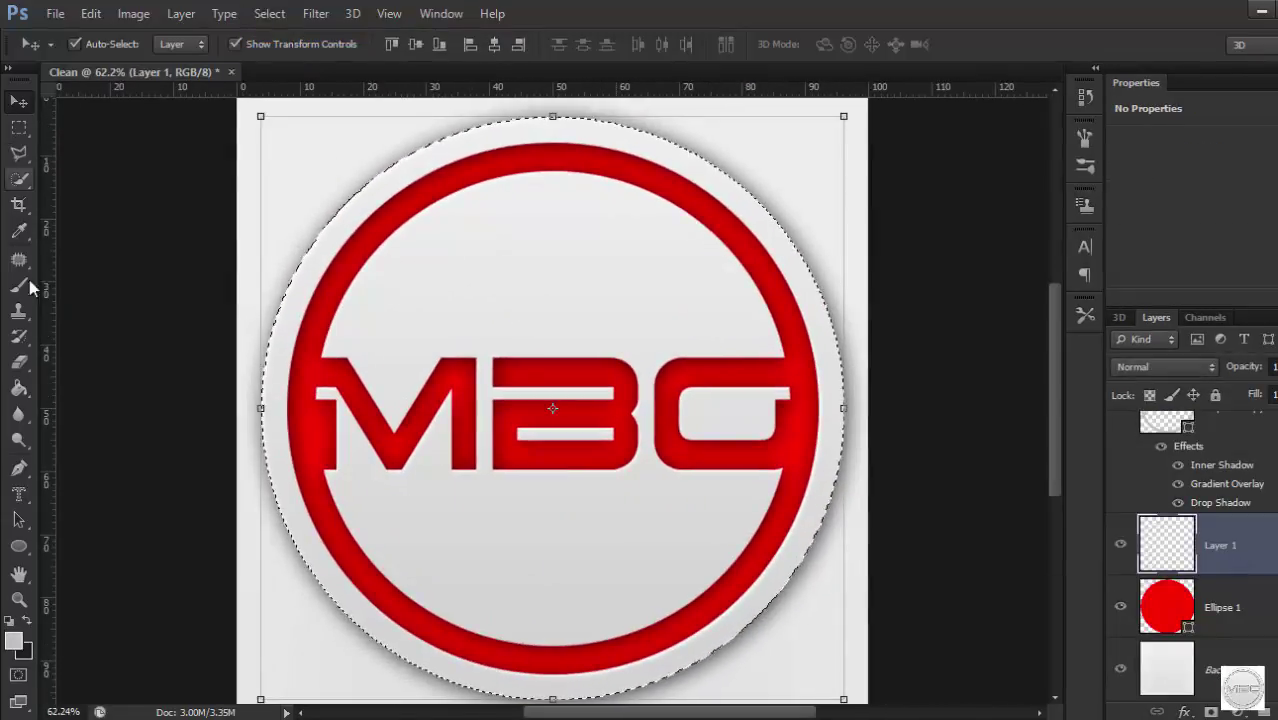
Paint white with a 312 px soft brush over the ring and MBG letters on Layer 1.
{"action": "left_click", "coordinate": [30, 286]}
{"action": "left_click", "coordinate": [494, 322], "text": "alt"}
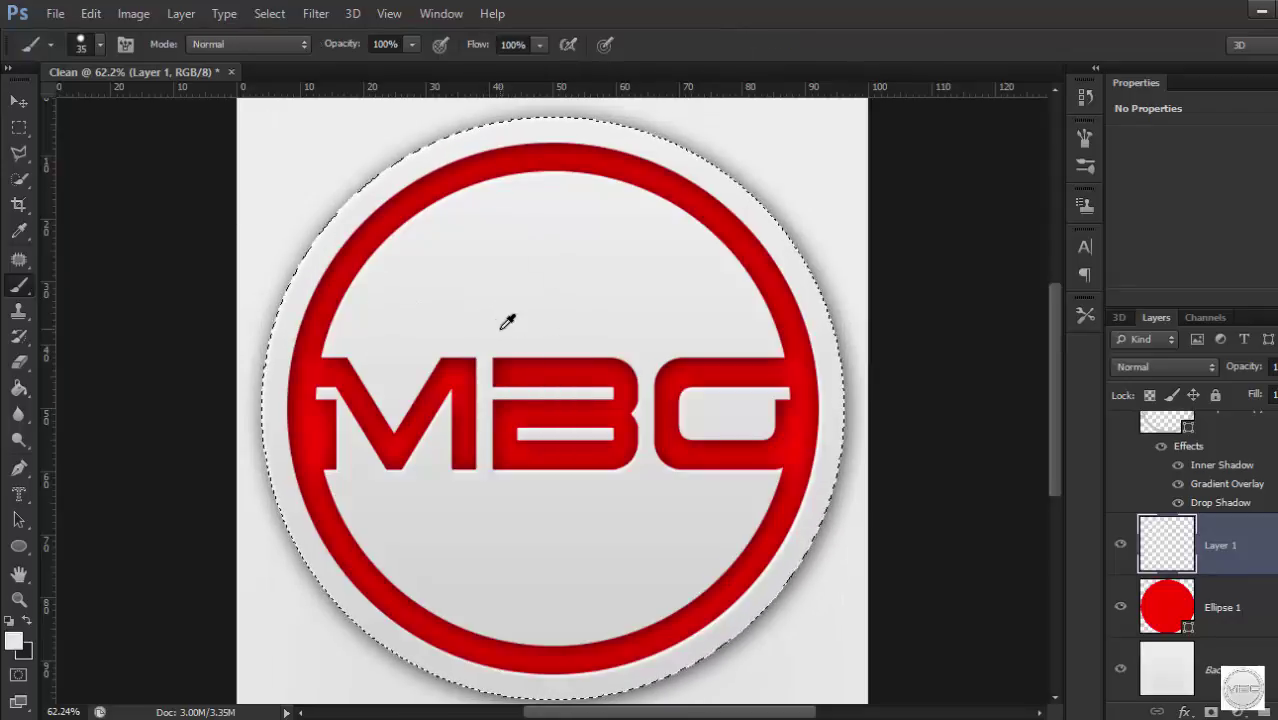
{"action": "left_click_drag", "start_coordinate": [556, 328], "coordinate": [575, 330]}
{"action": "mouse_move", "coordinate": [571, 508]}
{"action": "left_mouse_down"}
{"action": "mouse_move", "coordinate": [576, 528]}
{"action": "mouse_move", "coordinate": [605, 528]}
{"action": "left_mouse_up"}
{"action": "left_click", "coordinate": [730, 457]}
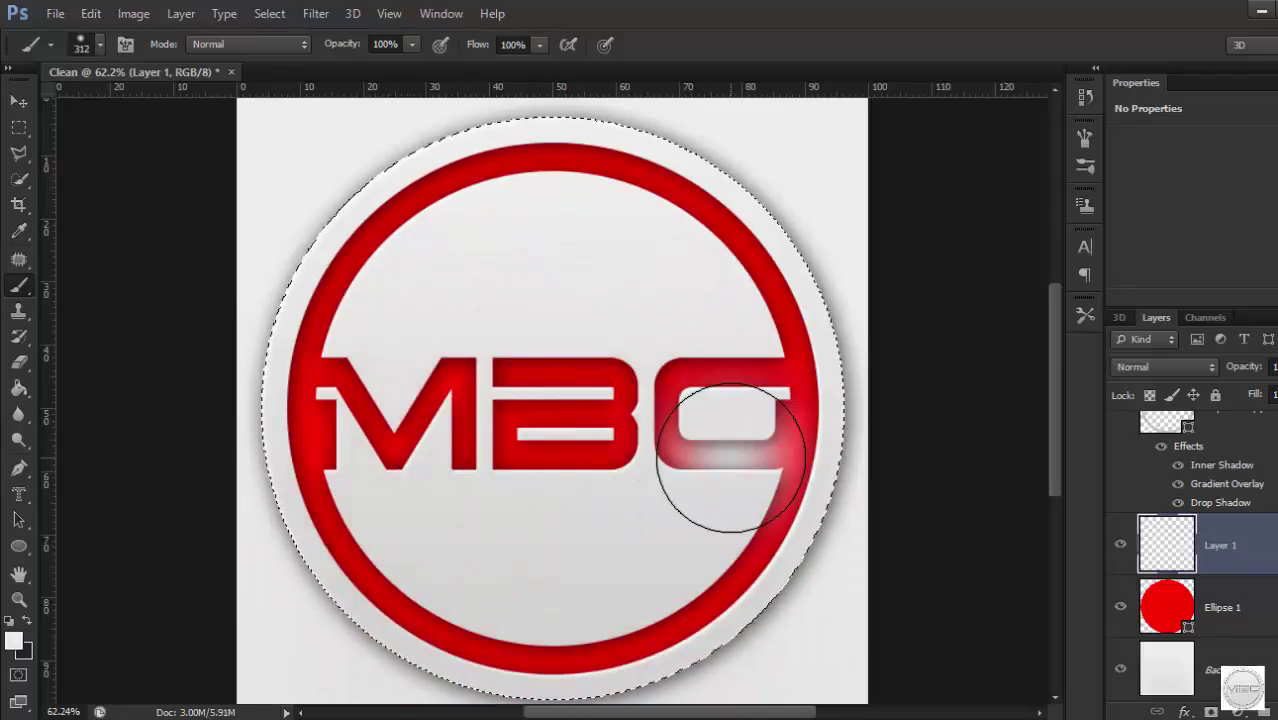
{"action": "mouse_move", "coordinate": [747, 428]}
{"action": "left_mouse_down"}
{"action": "mouse_move", "coordinate": [665, 536]}
{"action": "mouse_move", "coordinate": [713, 562]}
{"action": "left_mouse_up"}
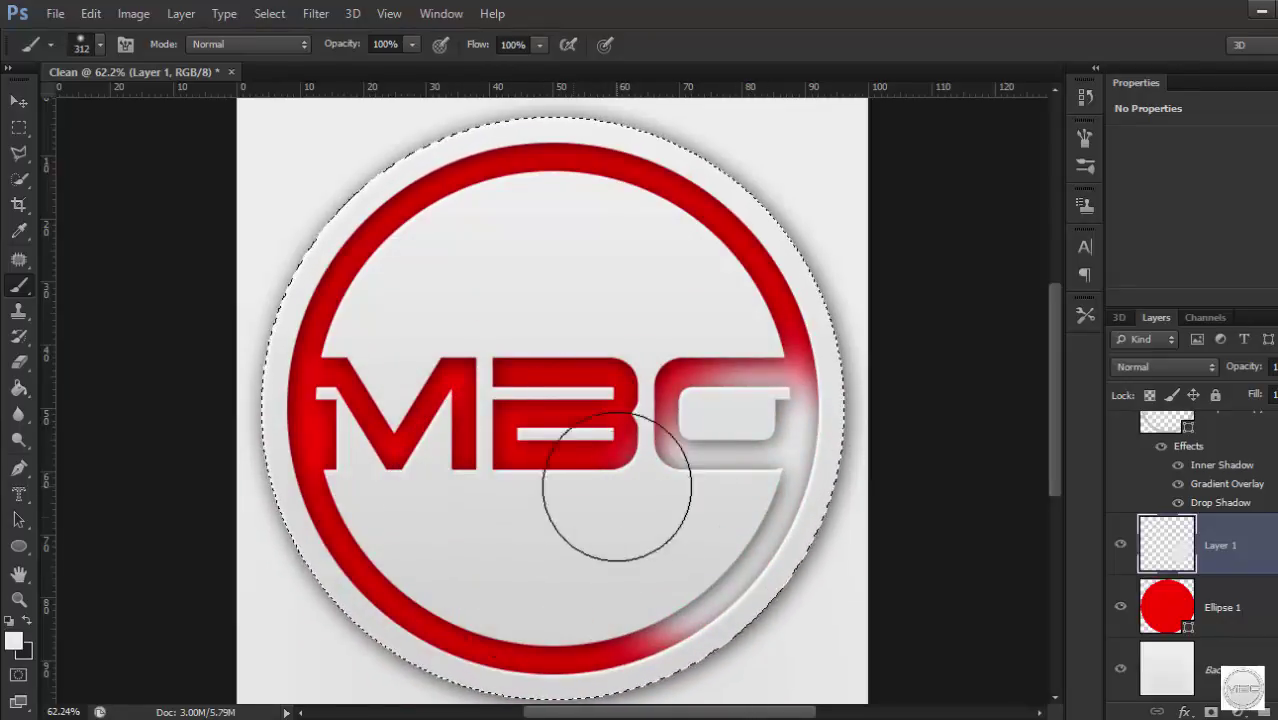
{"action": "mouse_move", "coordinate": [616, 487]}
{"action": "left_mouse_down"}
{"action": "mouse_move", "coordinate": [302, 456]}
{"action": "mouse_move", "coordinate": [320, 608]}
{"action": "mouse_move", "coordinate": [292, 367]}
{"action": "mouse_move", "coordinate": [528, 314]}
{"action": "mouse_move", "coordinate": [608, 379]}
{"action": "mouse_move", "coordinate": [377, 223]}
{"action": "mouse_move", "coordinate": [798, 496]}
{"action": "left_mouse_up"}
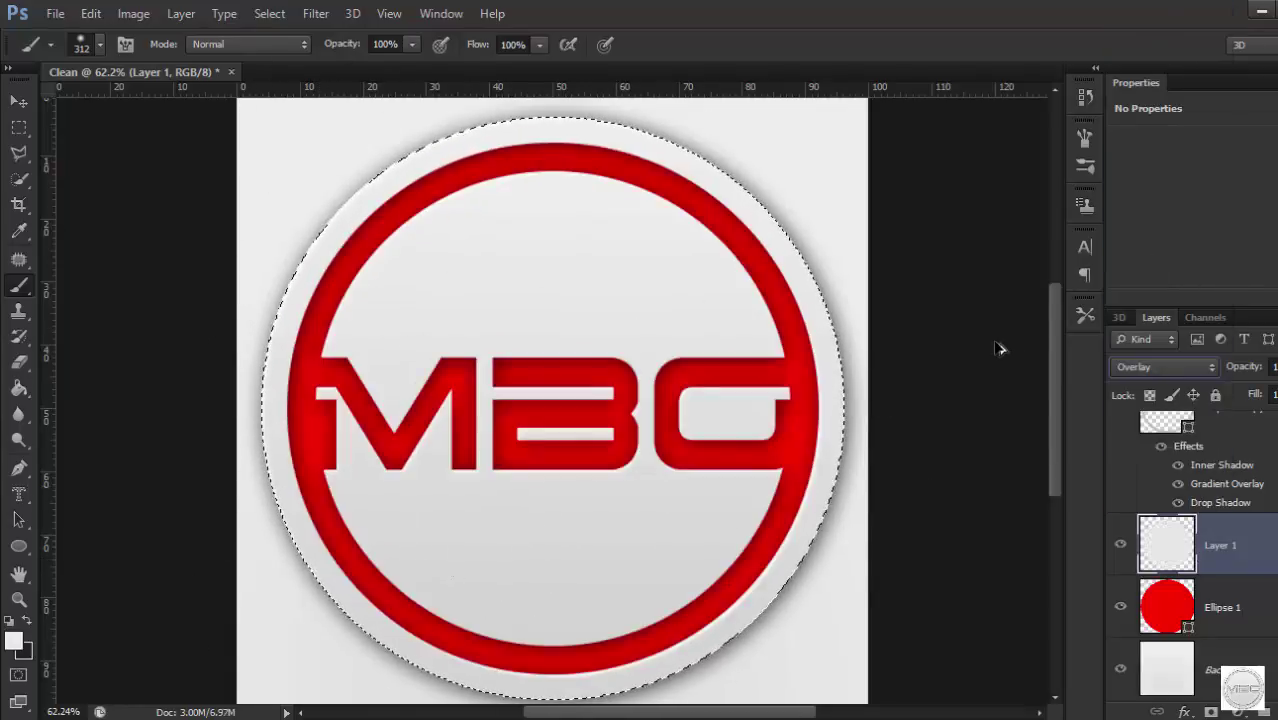
Set Layer 1 to Screen blending, lower its opacity, and paint more white to fade the logo pink.
{"action": "left_click", "coordinate": [1165, 366]}
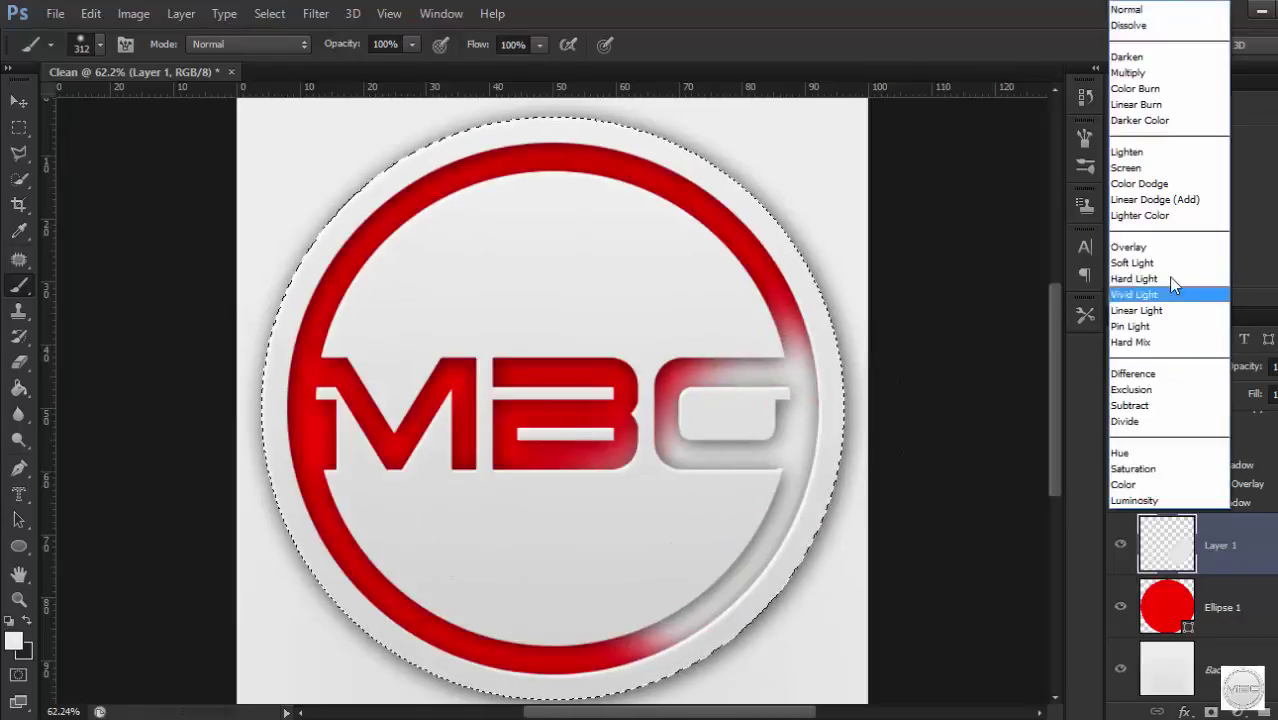
{"action": "left_click", "coordinate": [1125, 257]}
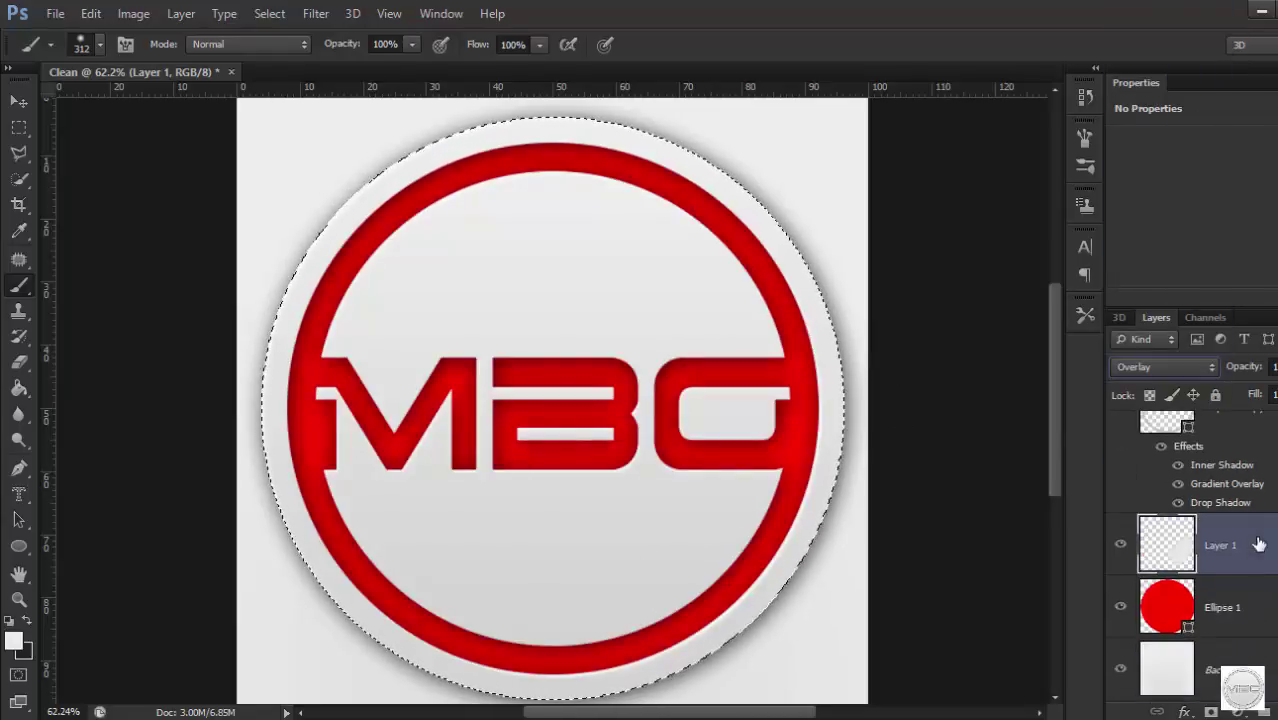
{"action": "left_click_drag", "start_coordinate": [1253, 548], "coordinate": [1253, 540]}
{"action": "left_click", "coordinate": [1165, 366]}
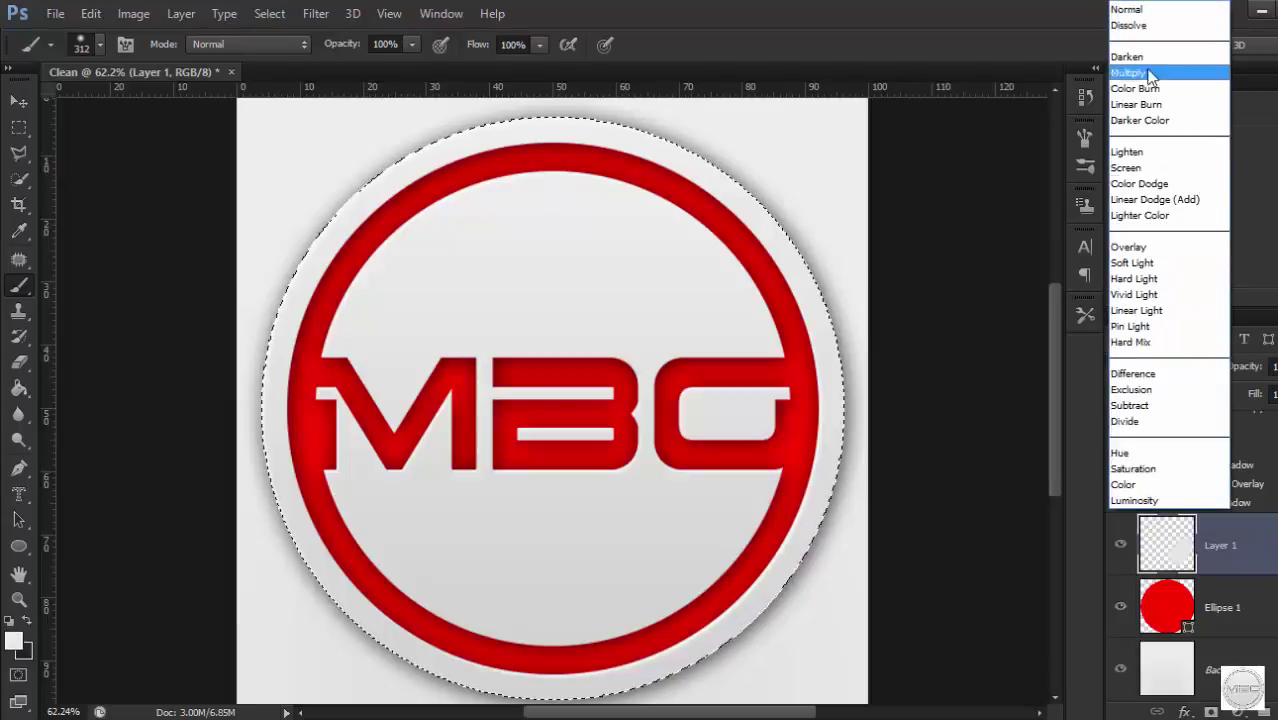
{"action": "left_click", "coordinate": [1130, 163]}
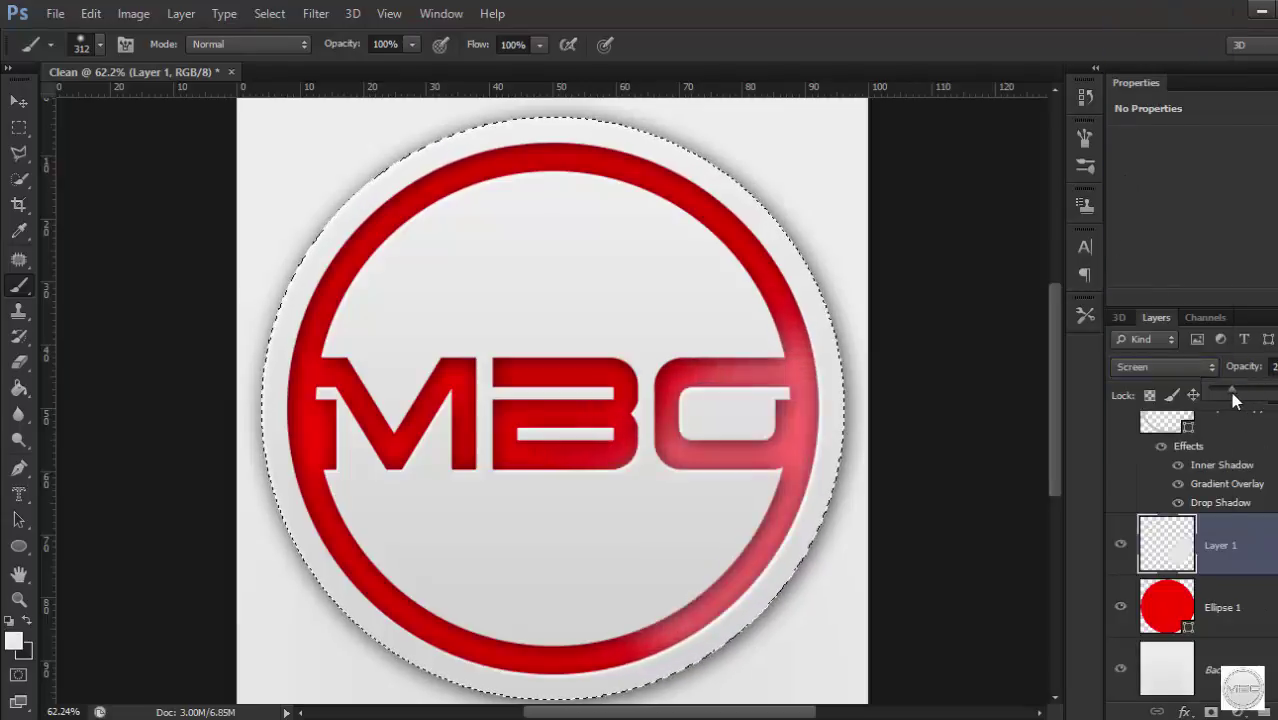
{"action": "left_click_drag", "start_coordinate": [1268, 390], "coordinate": [1238, 390]}
{"action": "mouse_move", "coordinate": [390, 607]}
{"action": "left_mouse_down"}
{"action": "mouse_move", "coordinate": [699, 556]}
{"action": "mouse_move", "coordinate": [528, 194]}
{"action": "mouse_move", "coordinate": [514, 611]}
{"action": "mouse_move", "coordinate": [322, 453]}
{"action": "left_mouse_up"}
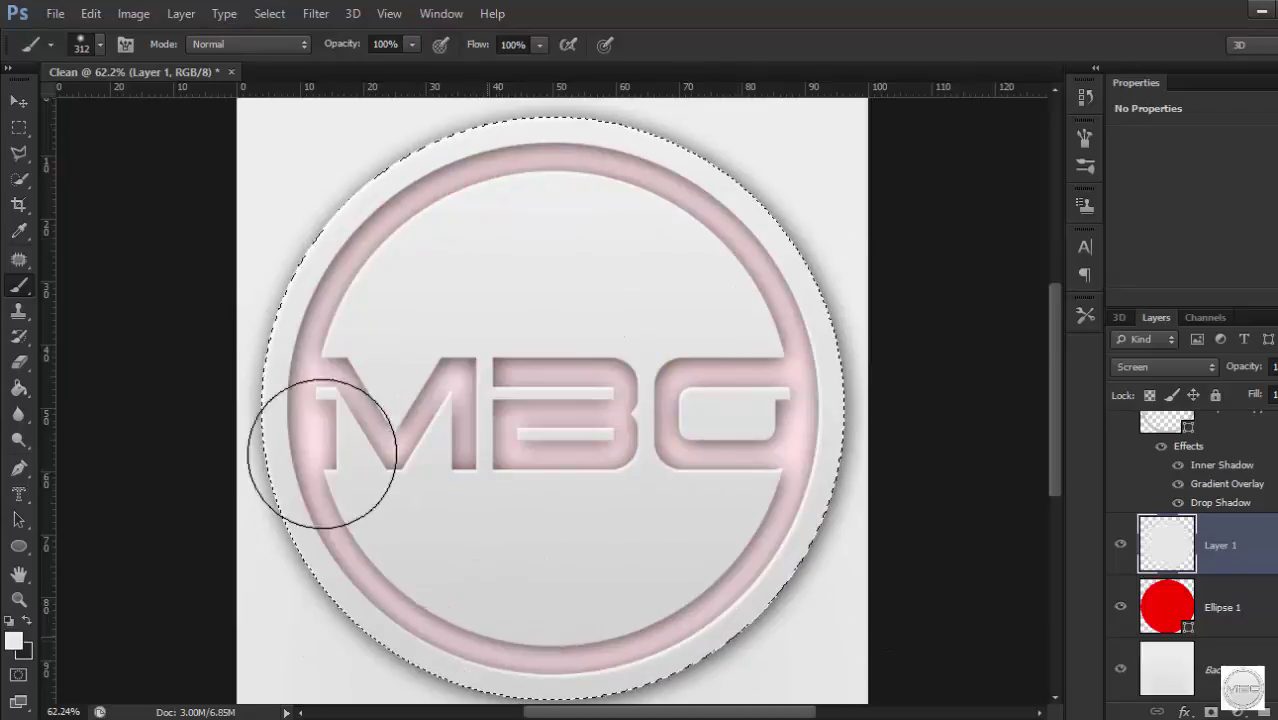
{"action": "right_click", "coordinate": [545, 367], "text": "alt"}
{"action": "scroll", "coordinate": [850, 290], "scroll_direction": "down", "scroll_amount": 1, "text": "alt"}
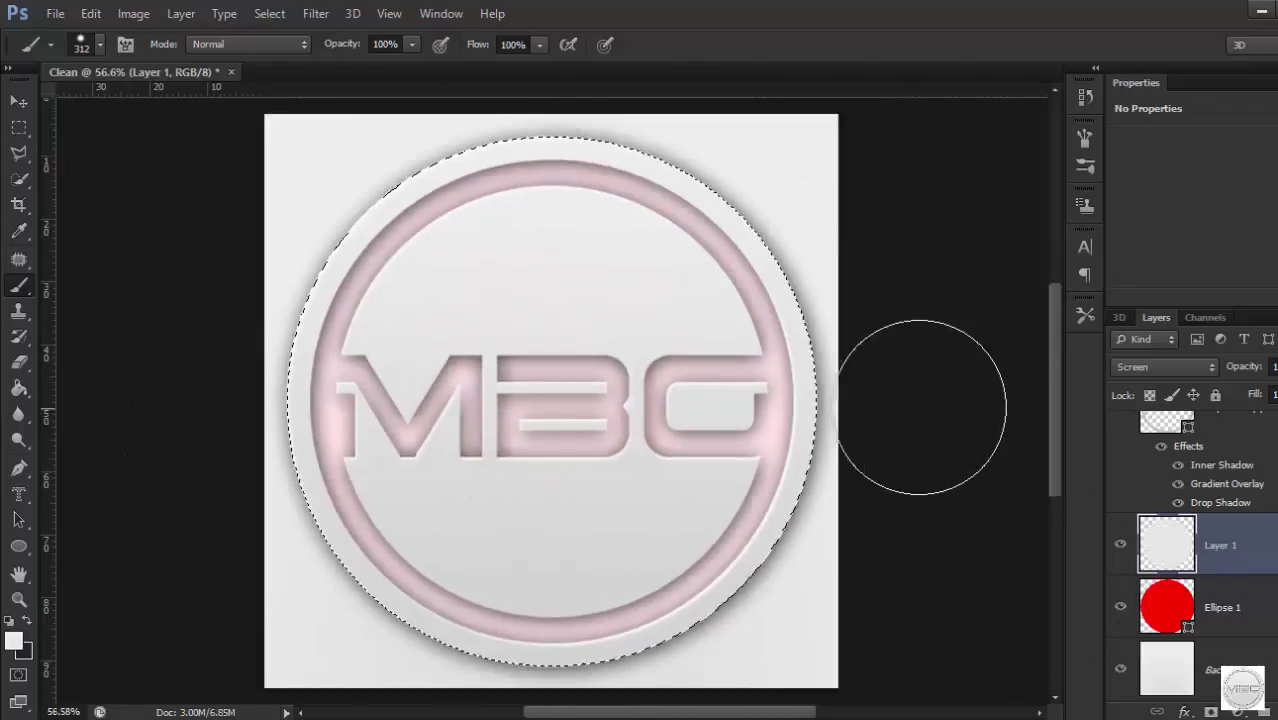
Open Ellipse 1 copy's drop shadow settings and clear its size value.
{"action": "scroll", "coordinate": [1229, 470], "scroll_direction": "up", "scroll_amount": 1}
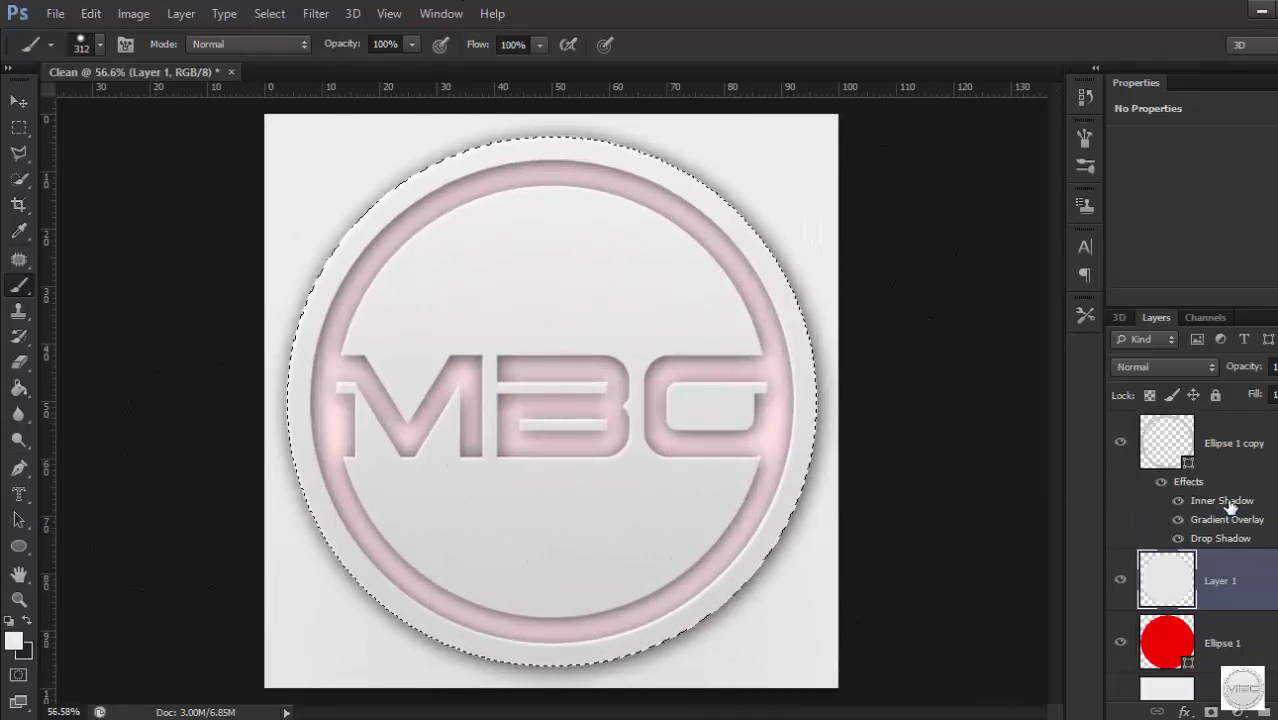
{"action": "double_click", "coordinate": [1225, 485]}
{"action": "key", "text": "Return"}
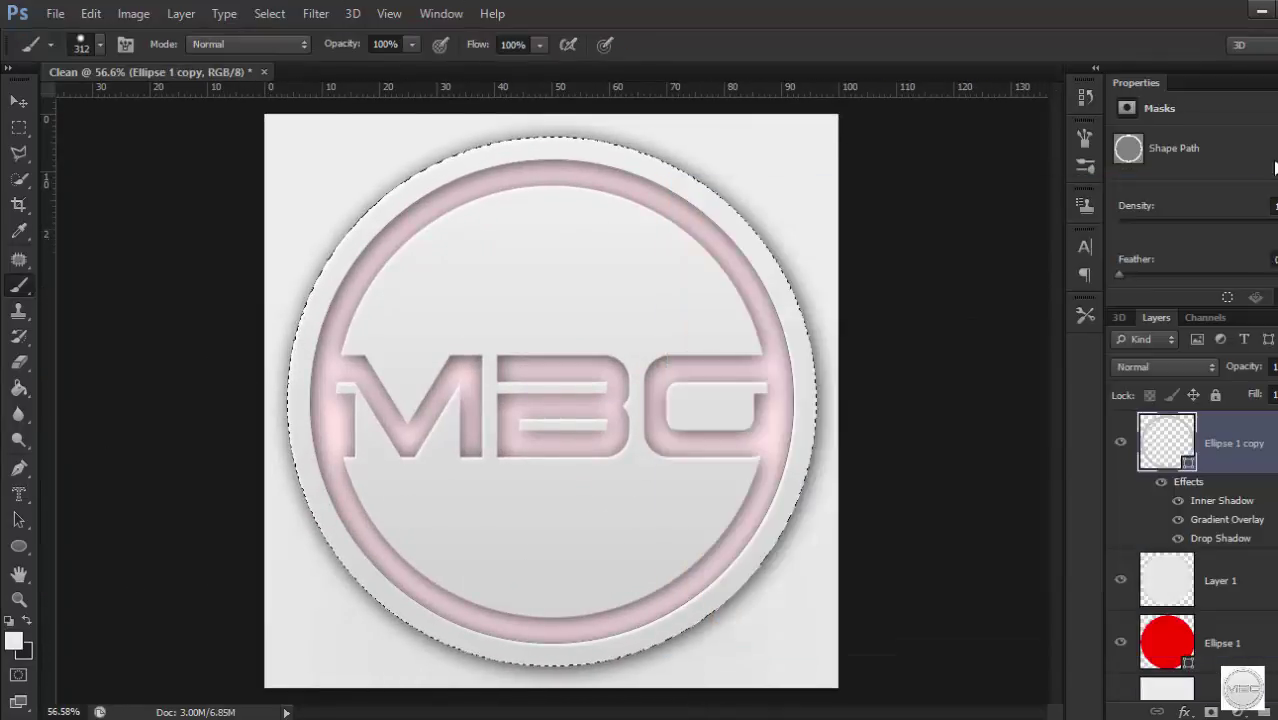
{"action": "double_click", "coordinate": [1220, 538]}
{"action": "double_click", "coordinate": [1067, 381]}
{"action": "key", "text": "BackSpace"}
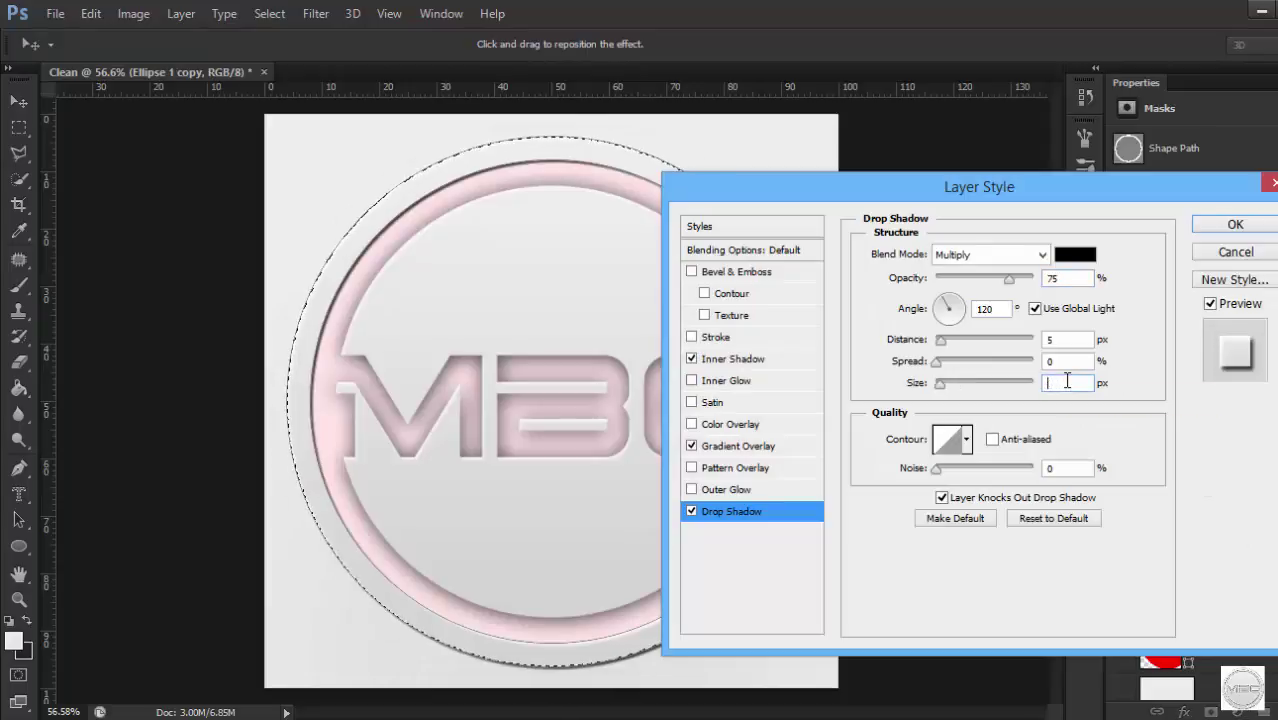
{"action": "type", "text": "20"}
{"action": "key", "text": "Return"}
Recolour Ellipse 1 light gray so the pink band disappears.
{"action": "key", "text": "b"}
{"action": "left_click", "coordinate": [636, 223]}
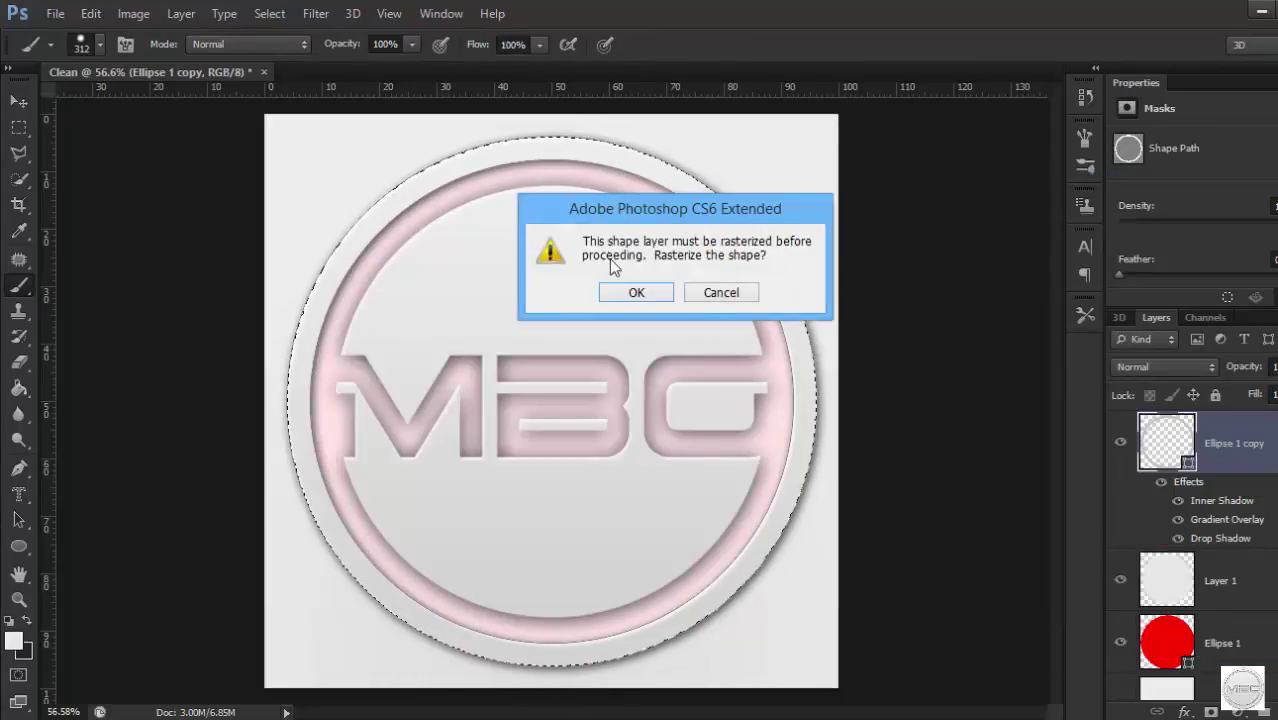
{"action": "key", "text": "Escape"}
{"action": "key", "text": "Return"}
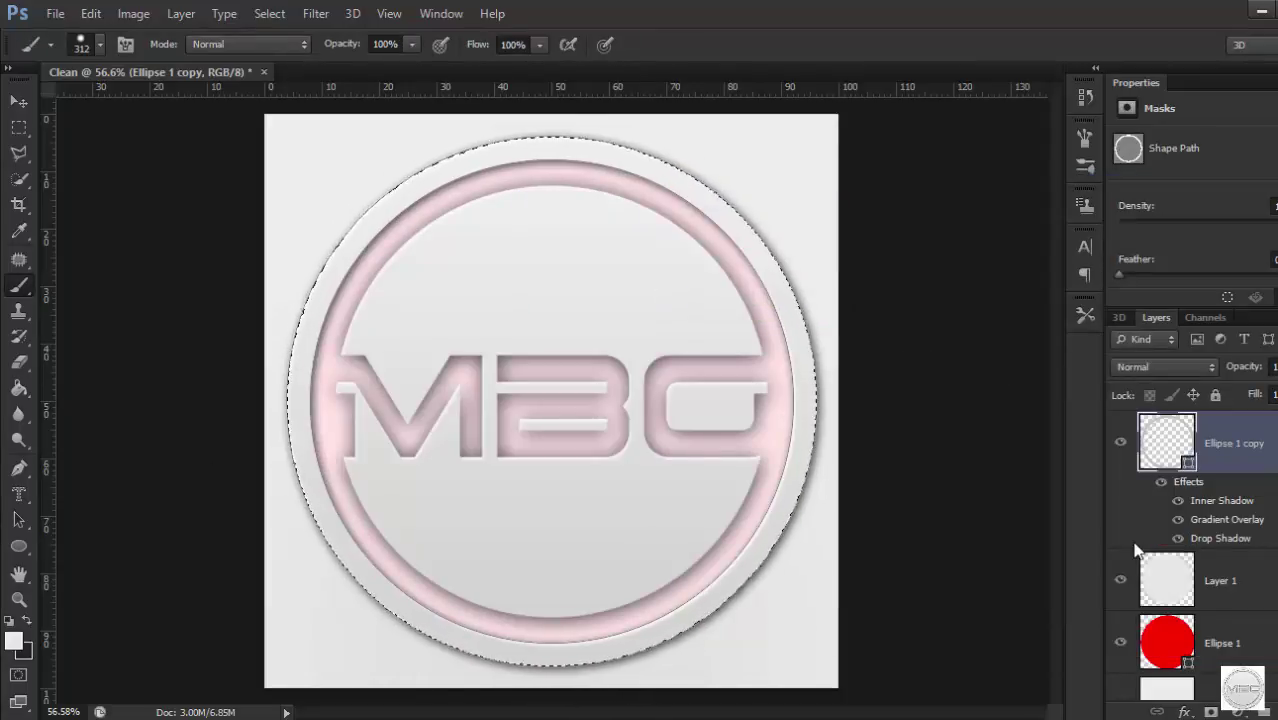
{"action": "left_click", "coordinate": [1246, 656]}
{"action": "left_click", "coordinate": [16, 288]}
{"action": "key", "text": "Return"}
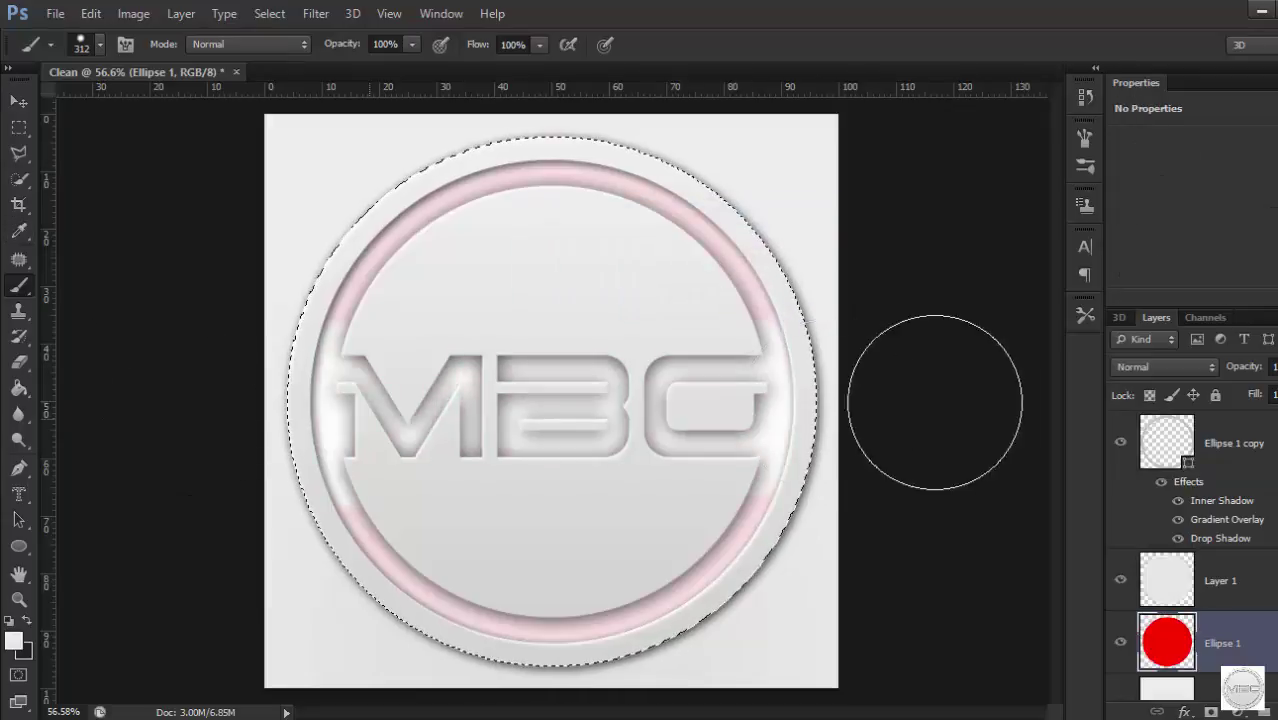
Set Ellipse 1 copy's drop shadow size to 4.
{"action": "double_click", "coordinate": [1237, 541]}
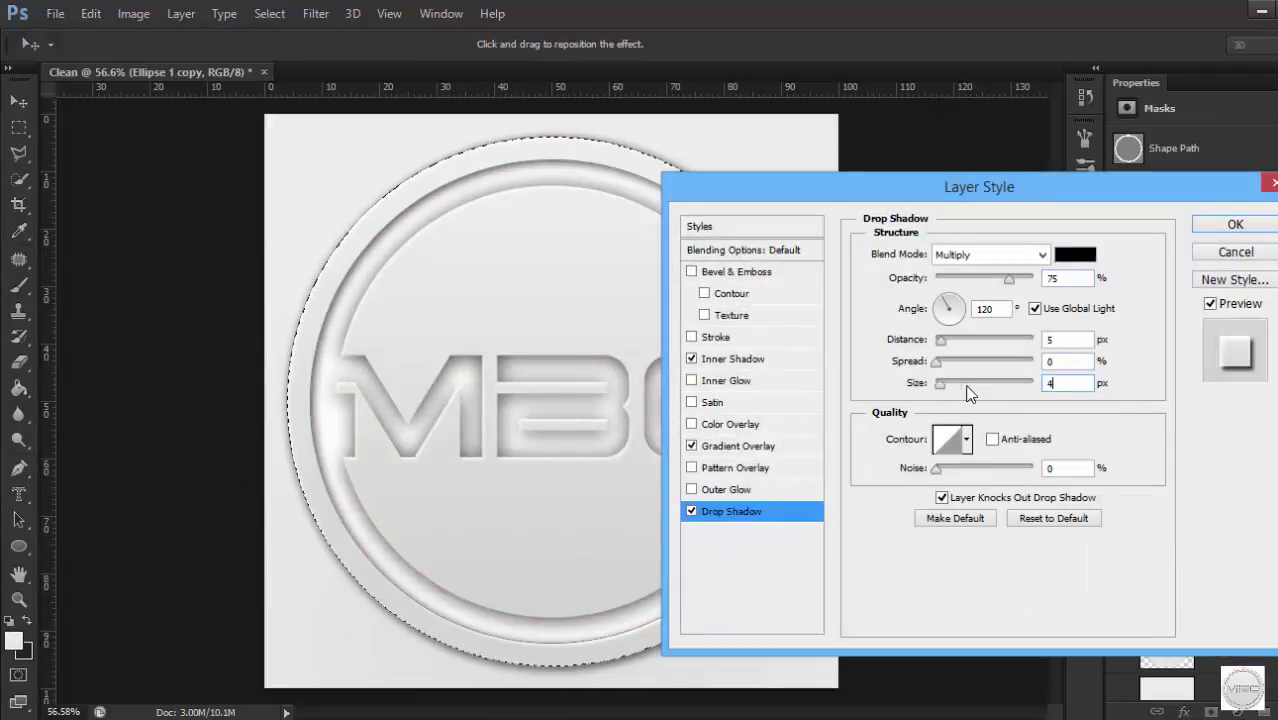
{"action": "type", "text": "20"}
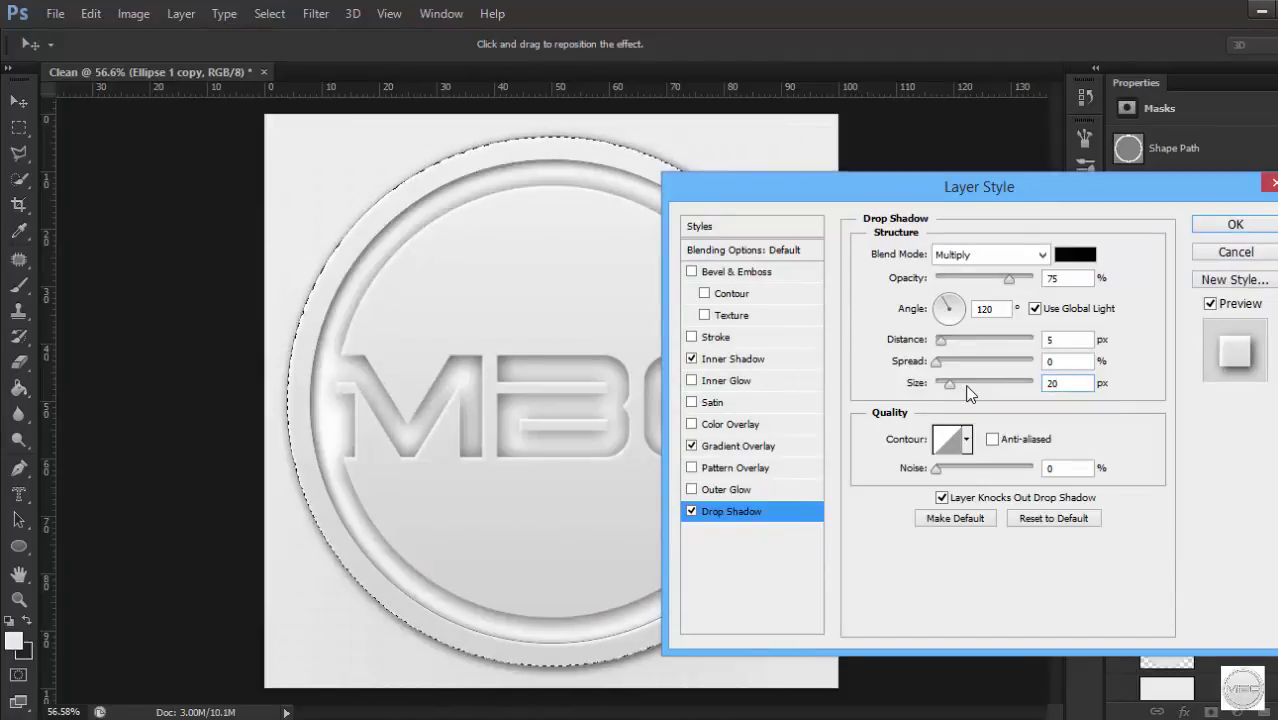
{"action": "key", "text": "BackSpace"}
{"action": "key", "text": "BackSpace"}
{"action": "type", "text": "4"}
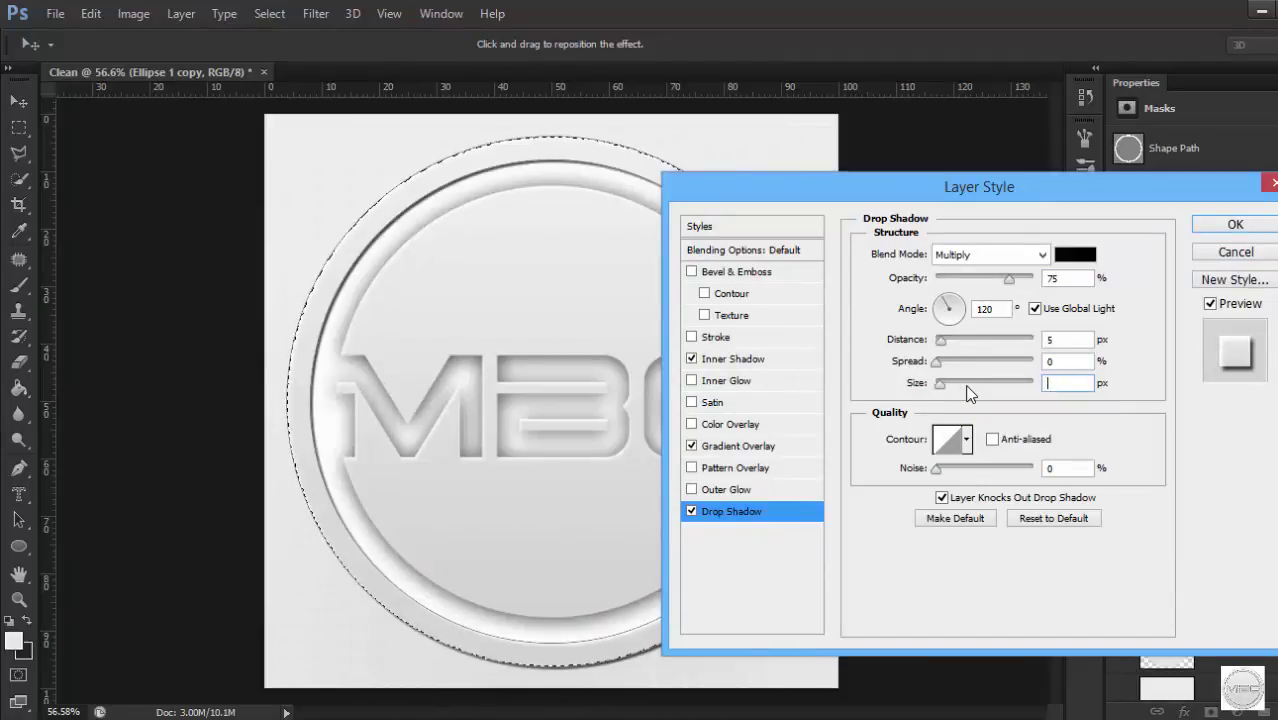
{"action": "key", "text": "Return"}
{"action": "key", "text": "b"}
{"action": "left_click", "coordinate": [946, 423]}
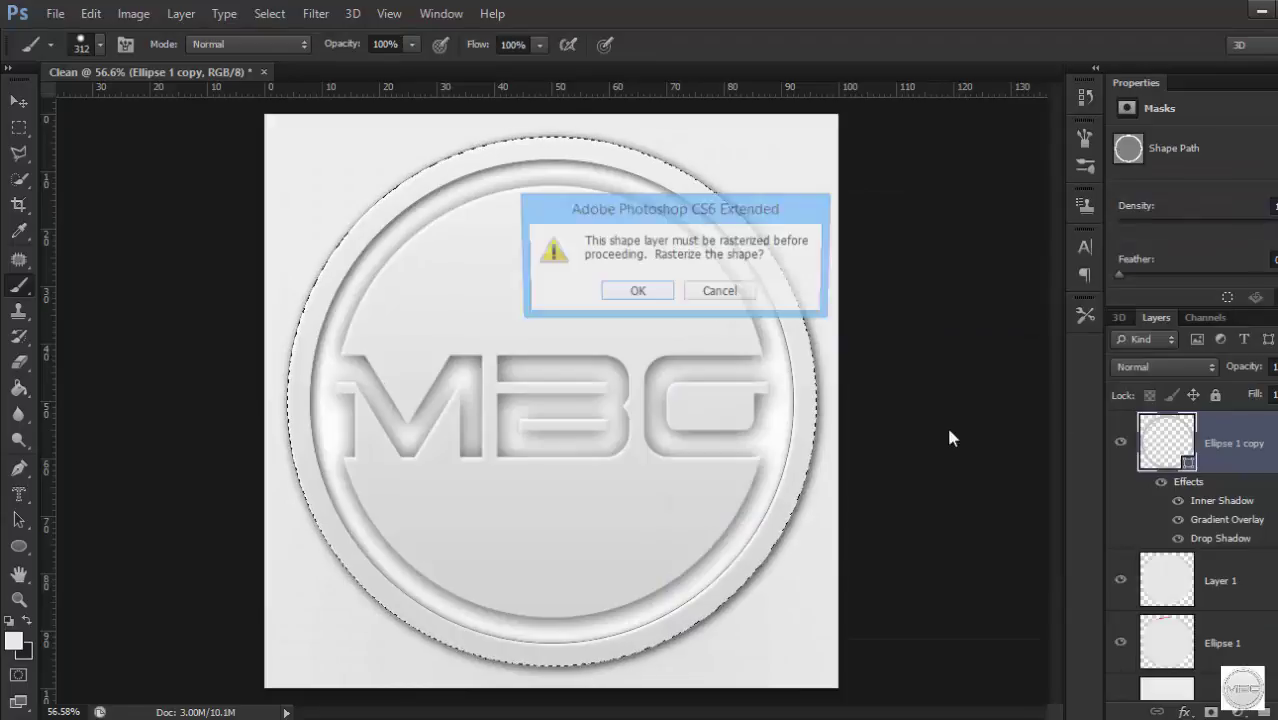
{"action": "key", "text": "Escape"}
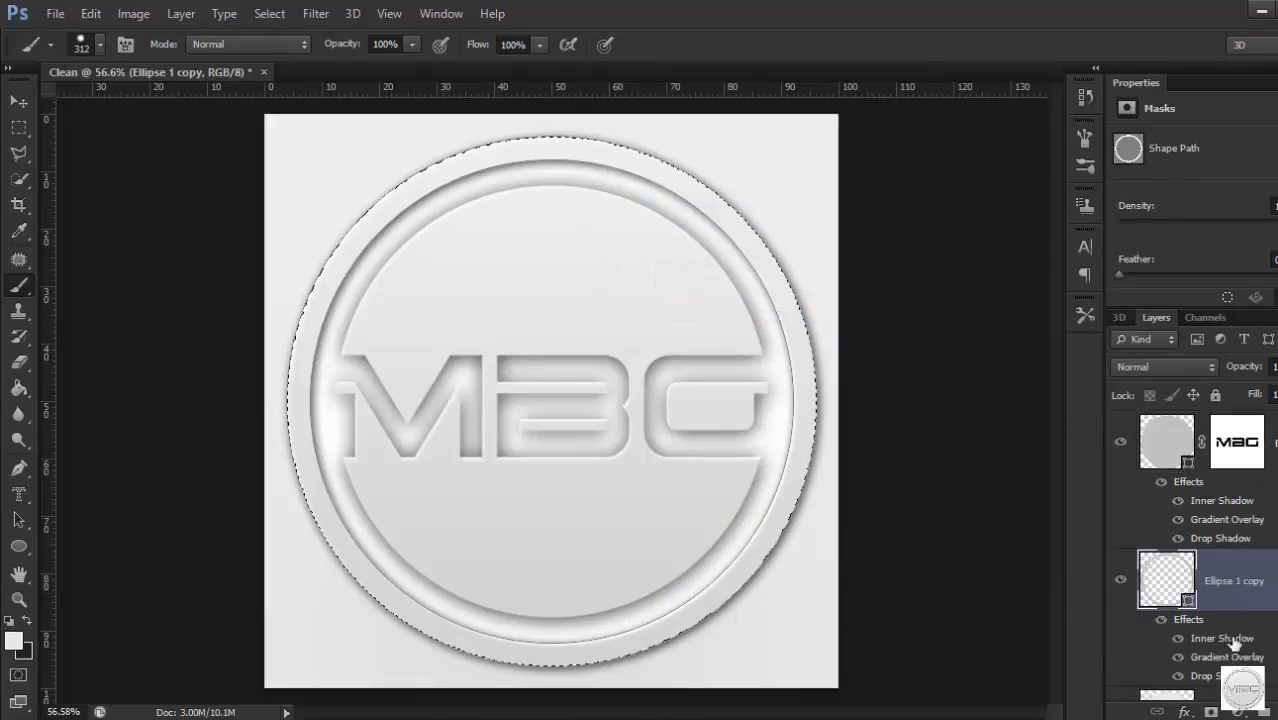
Set Ellipse 1 copy's inner shadow to 100% opacity with the angle rotated to about 109°.
{"action": "double_click", "coordinate": [1234, 644]}
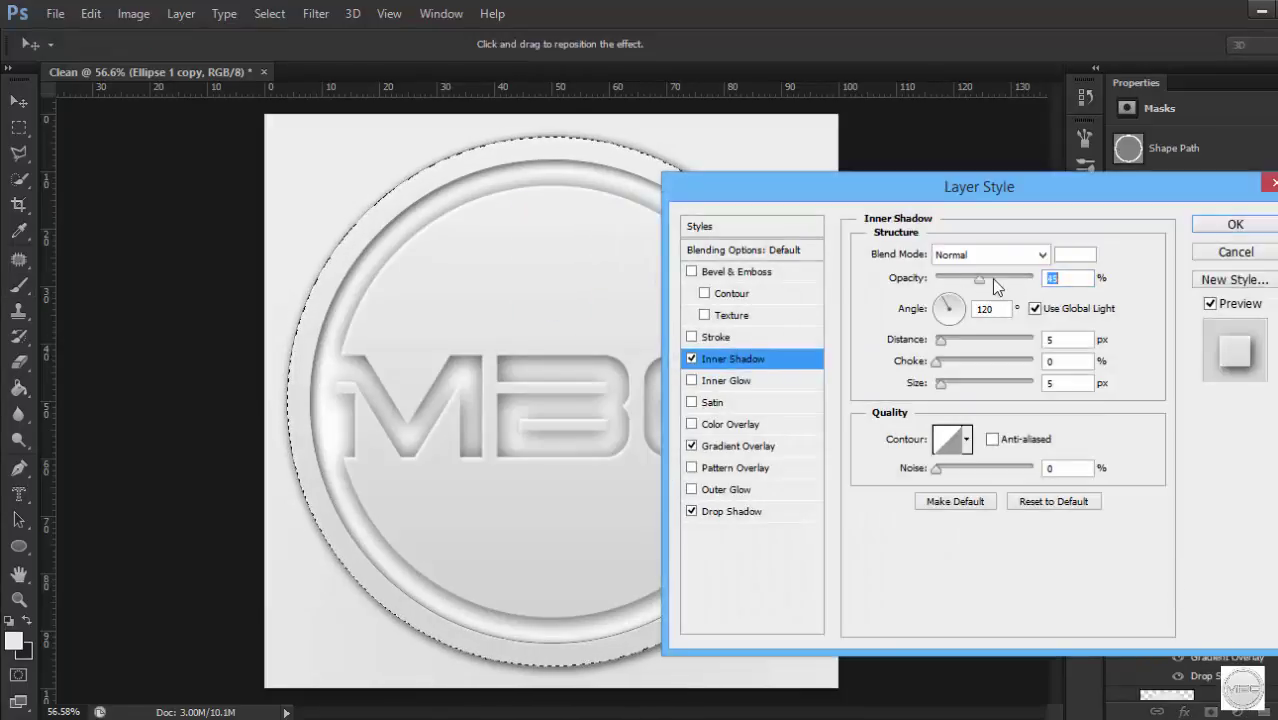
{"action": "mouse_move", "coordinate": [938, 316]}
{"action": "left_mouse_down"}
{"action": "mouse_move", "coordinate": [973, 313]}
{"action": "mouse_move", "coordinate": [936, 302]}
{"action": "left_mouse_up"}
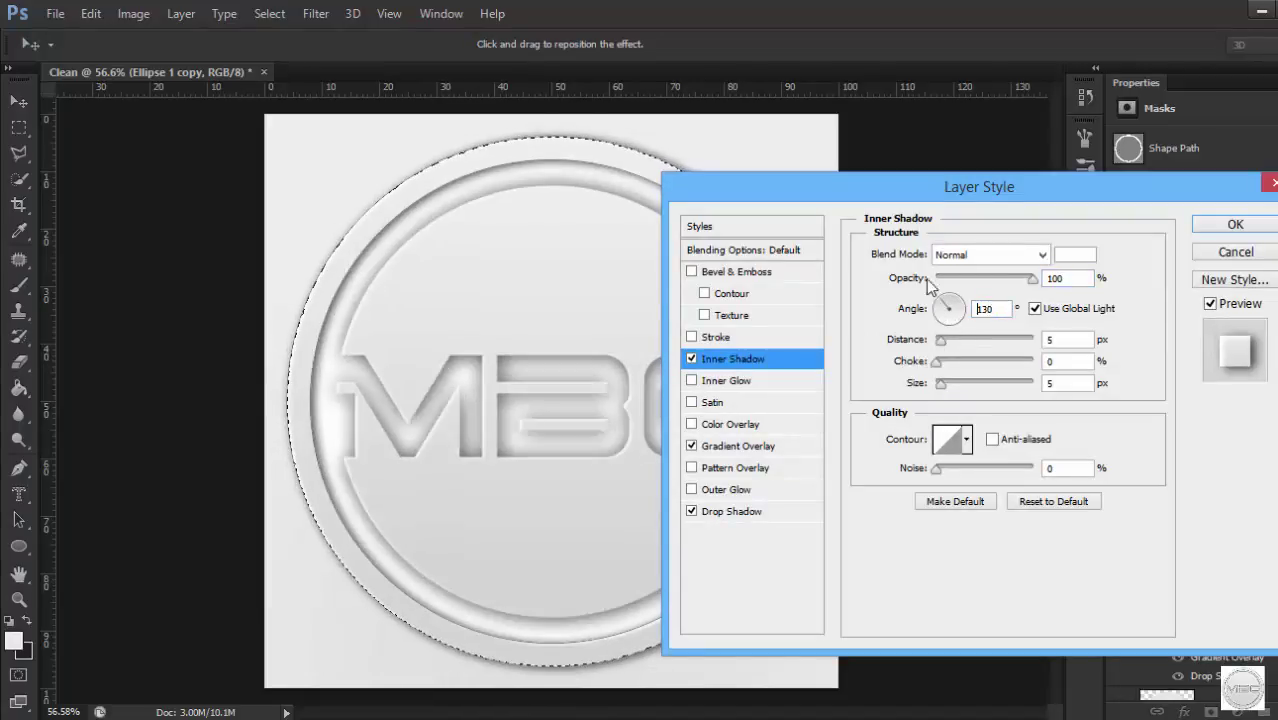
{"action": "left_click", "coordinate": [944, 299]}
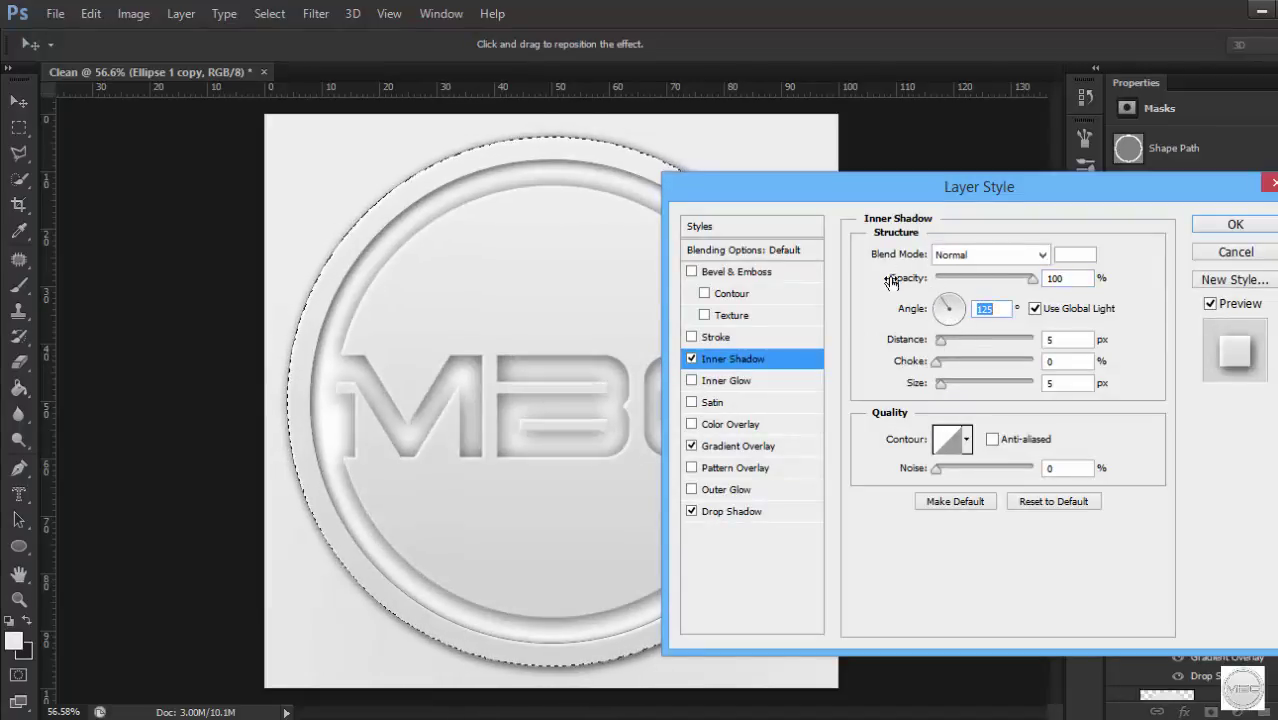
{"action": "mouse_move", "coordinate": [949, 297]}
{"action": "left_mouse_down"}
{"action": "mouse_move", "coordinate": [934, 289]}
{"action": "mouse_move", "coordinate": [933, 322]}
{"action": "left_mouse_up"}
{"action": "left_click", "coordinate": [1207, 222]}
{"action": "left_click", "coordinate": [701, 288]}
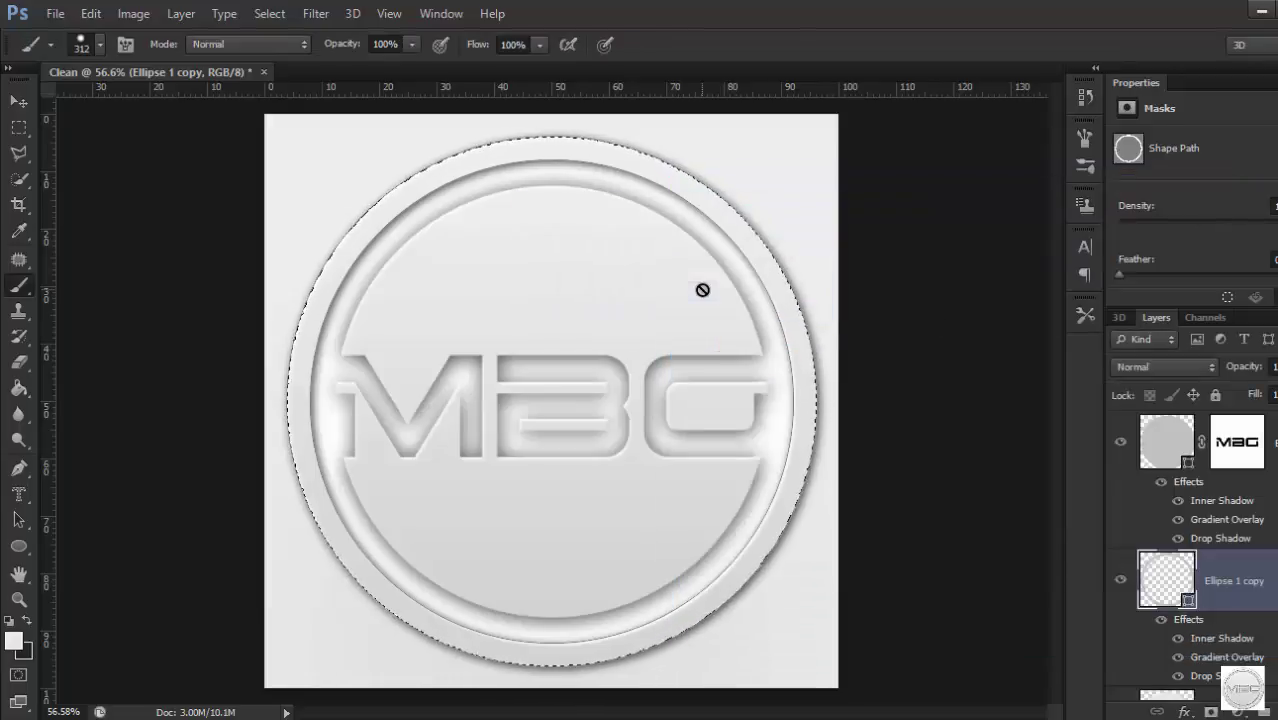